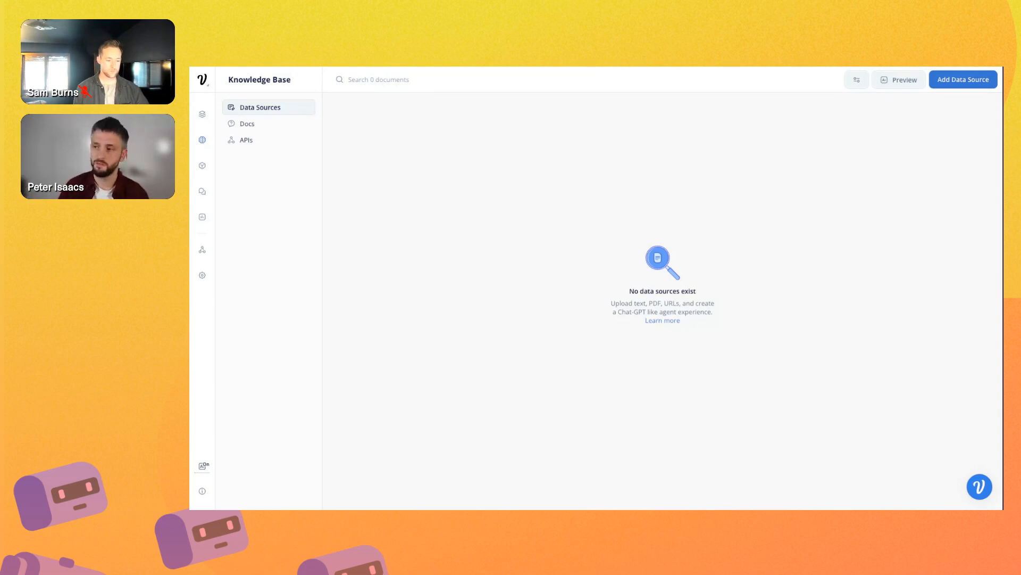
# - Upload Chicken Fajitas.txt and the remaining recipe text files to the knowledge base as Text data sources
pyautogui.click(963, 79)
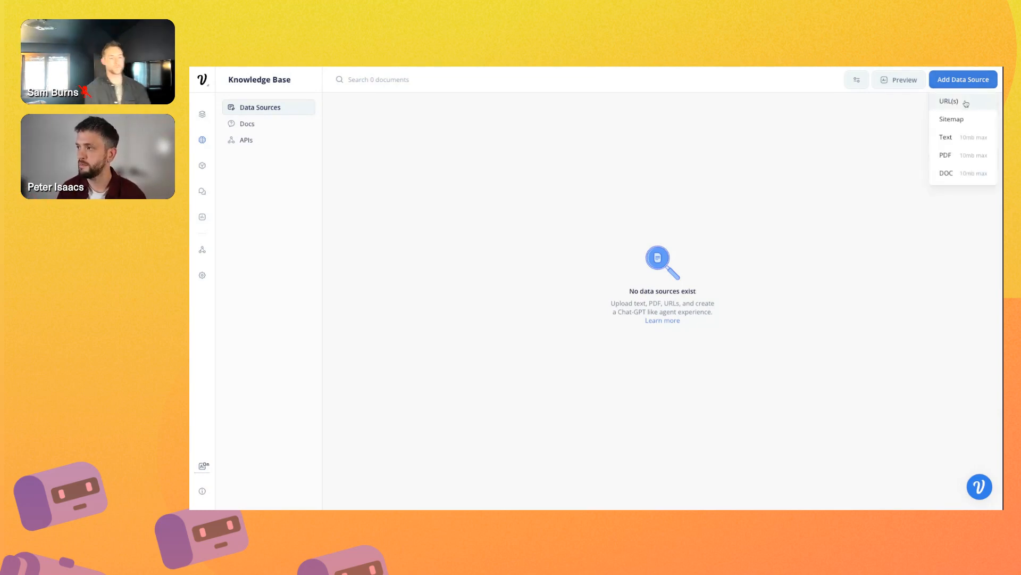
pyautogui.click(956, 140)
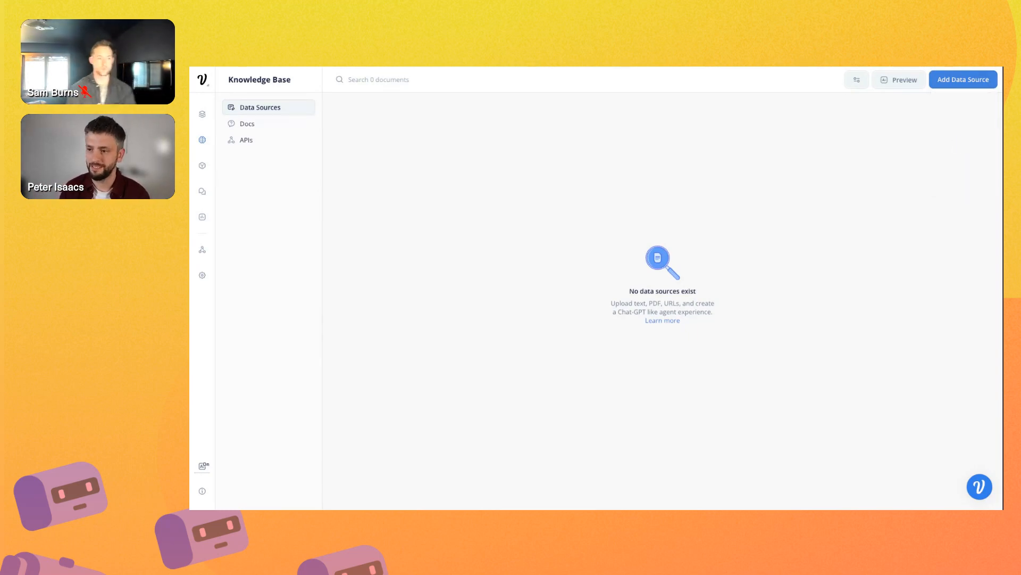
pyautogui.click(959, 79)
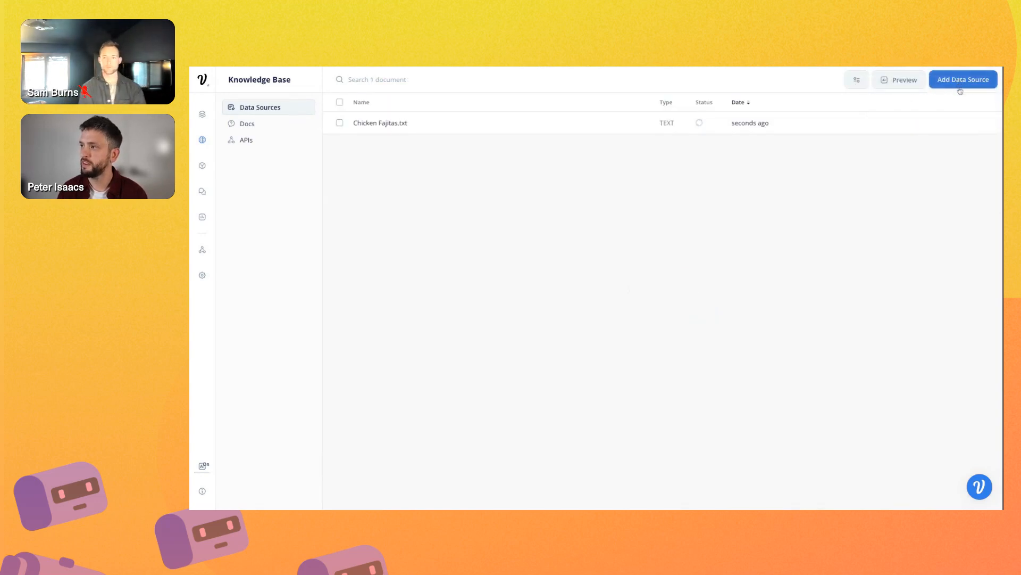
pyautogui.click(959, 139)
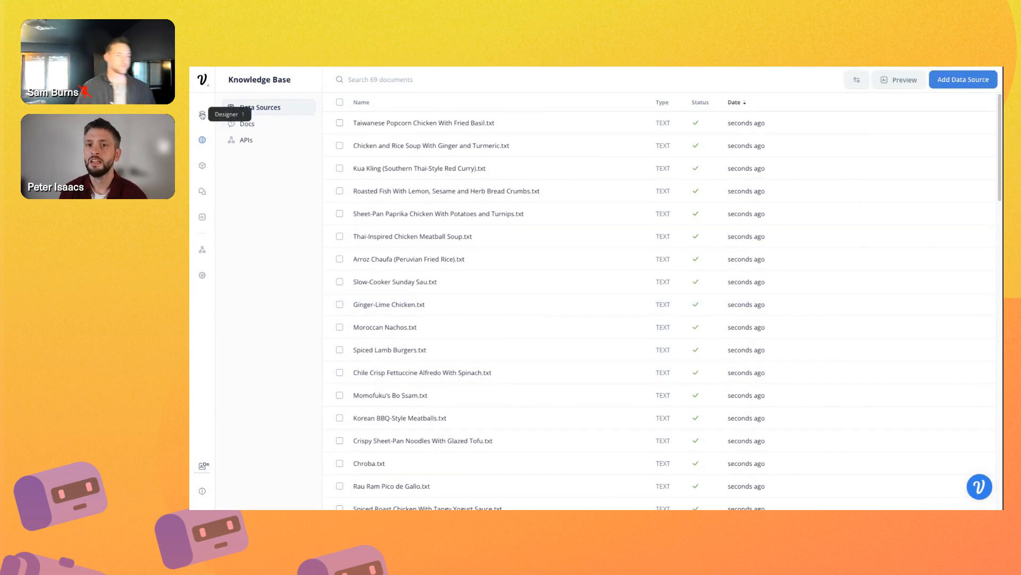
pyautogui.scroll(-15, 439, 184)
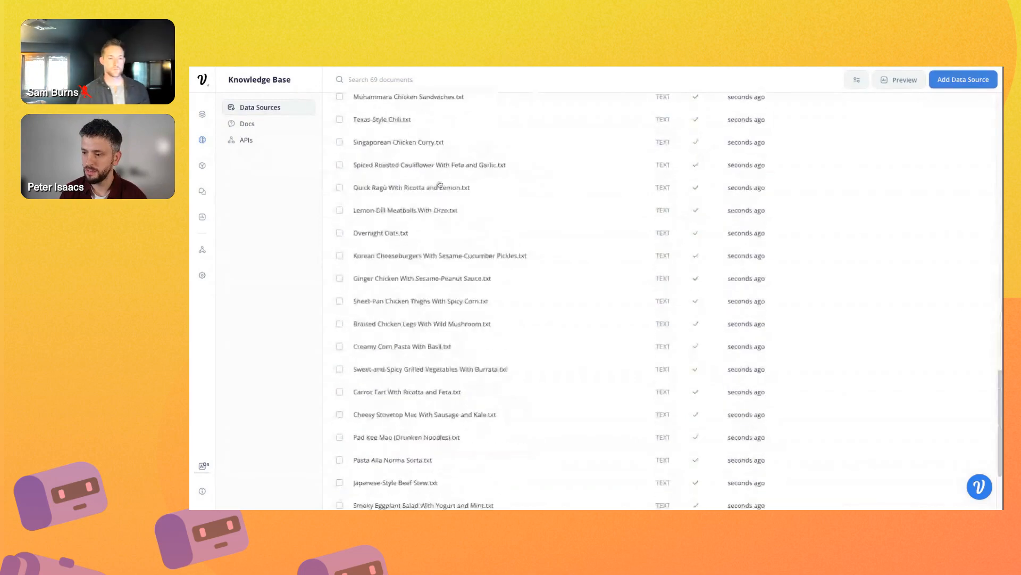
pyautogui.scroll(10, 439, 184)
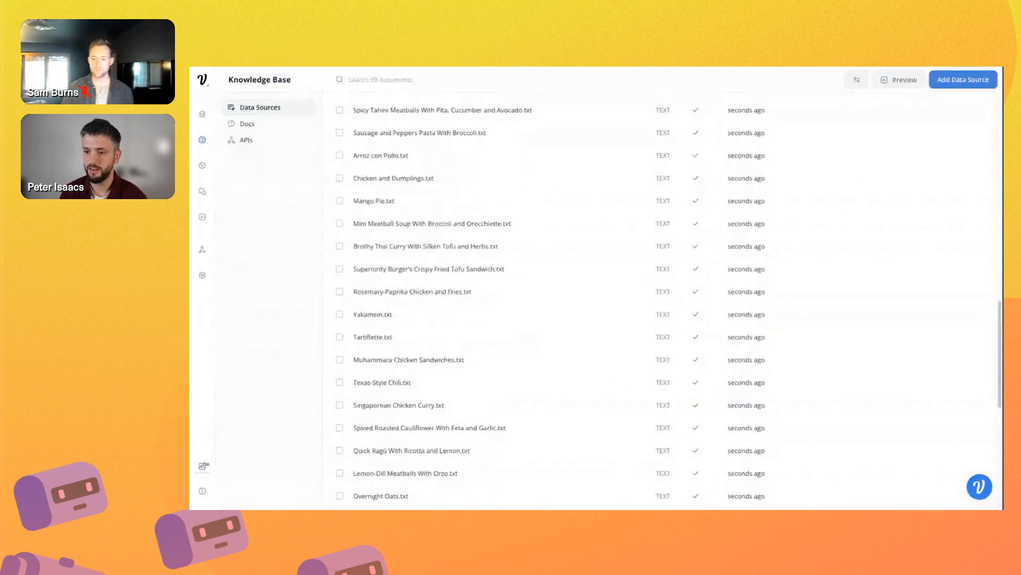
# - Add a Response AI step to the designer canvas as a new block and connect Start to it
pyautogui.click(202, 115)
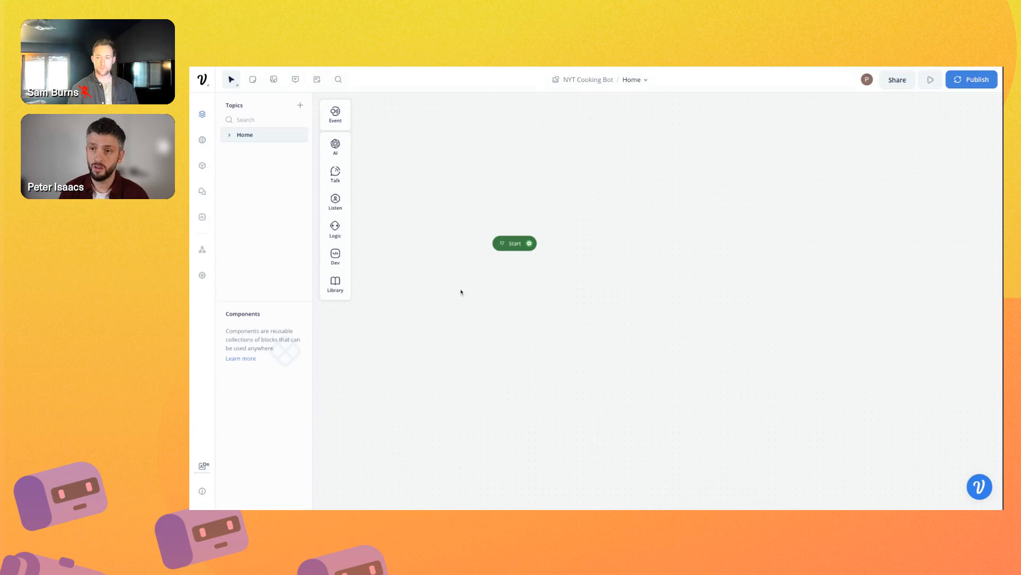
pyautogui.moveTo(343, 149)
pyautogui.moveTo(393, 146); pyautogui.dragTo(617, 250)
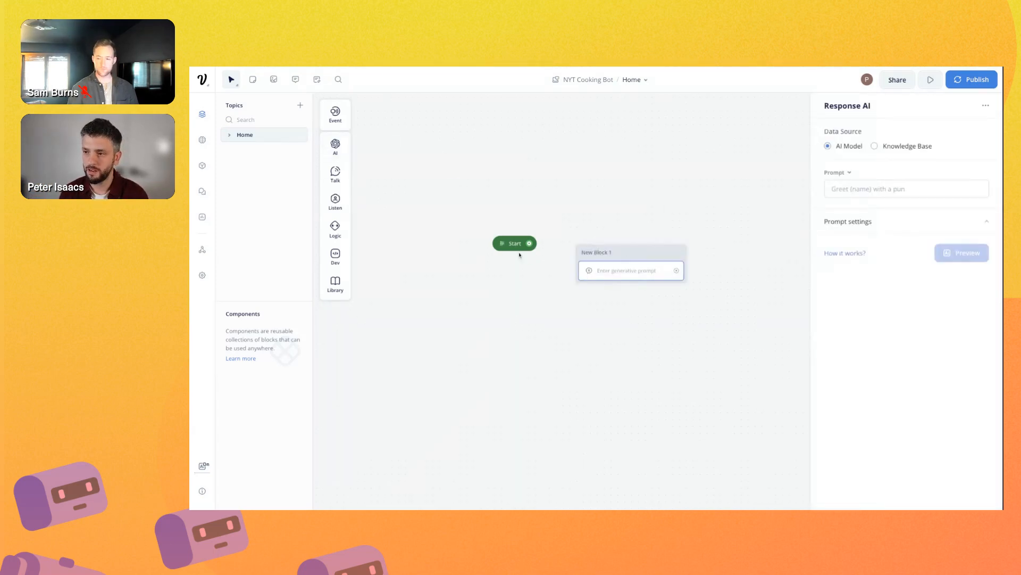
pyautogui.moveTo(536, 248); pyautogui.dragTo(633, 258)
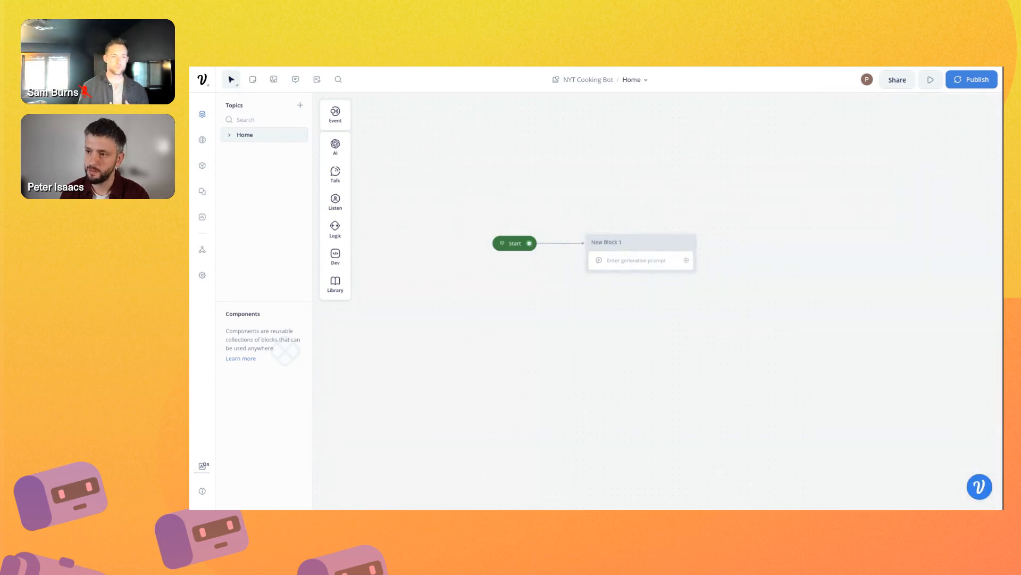
# - Rename the new Response AI block to Welcome
pyautogui.doubleClick(599, 243)
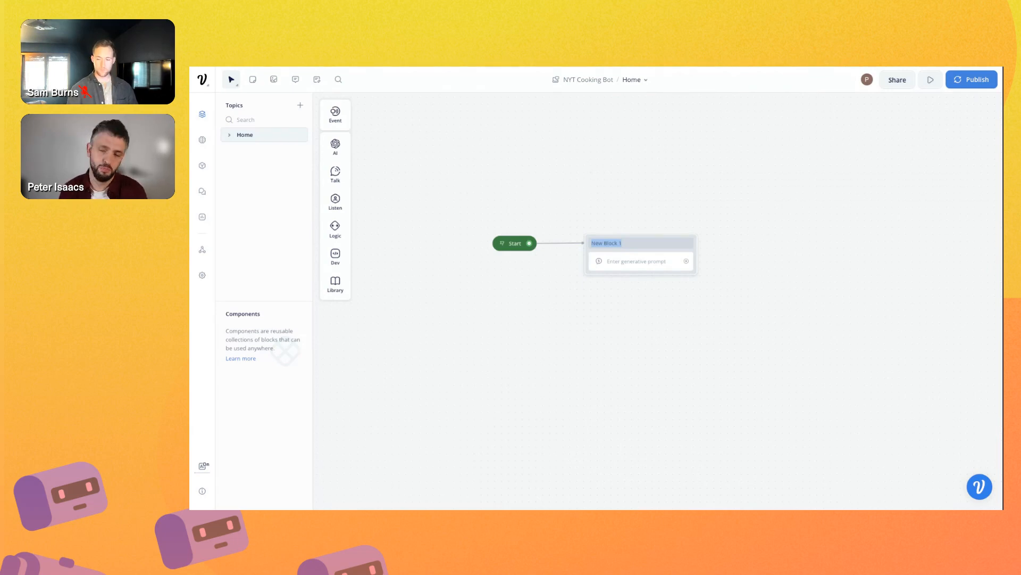
pyautogui.write('Wel')
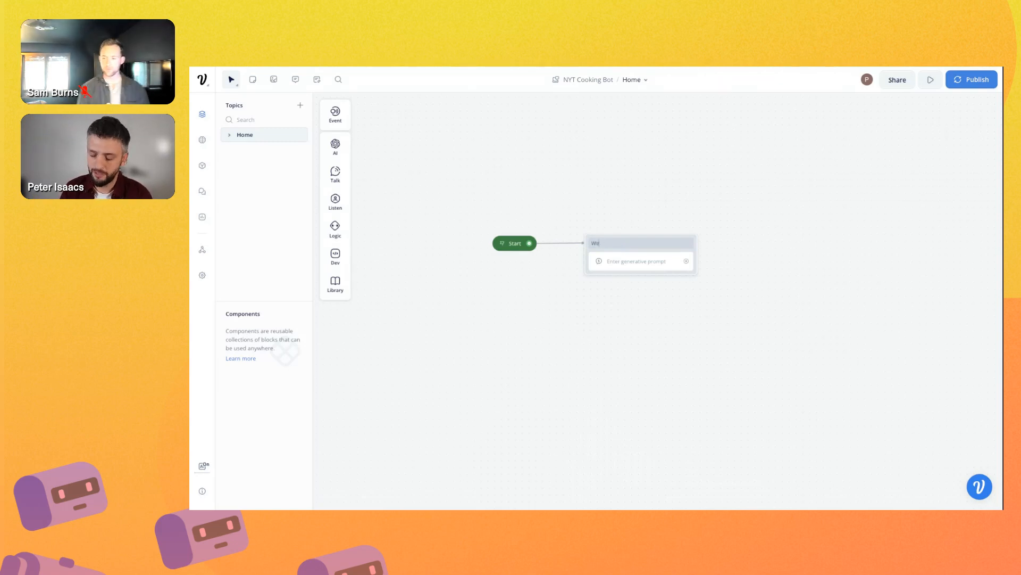
pyautogui.write('come')
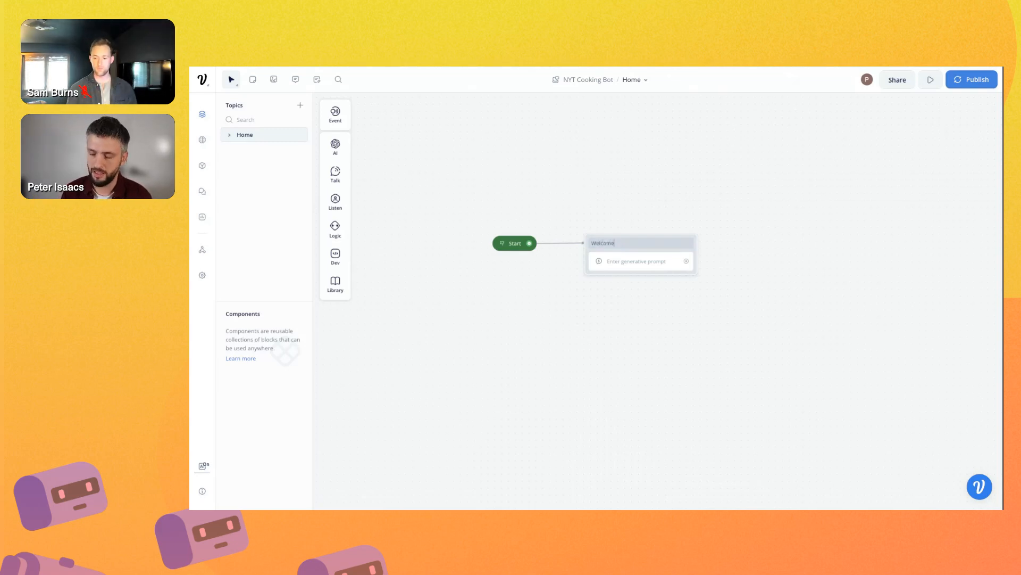
# - Color the connector between Start and the Welcome block green
pyautogui.click(519, 243)
pyautogui.click(529, 221)
pyautogui.click(525, 281)
pyautogui.click(734, 221)
pyautogui.moveTo(734, 221); pyautogui.dragTo(581, 326)
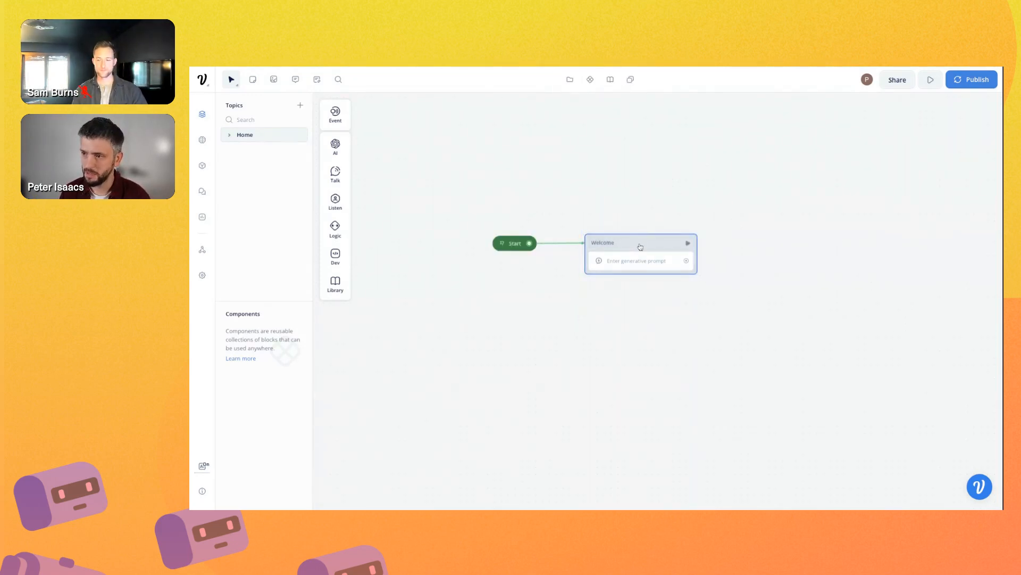
# - Set the Welcome block's color to blue and nudge the Start block slightly
pyautogui.rightClick(641, 245)
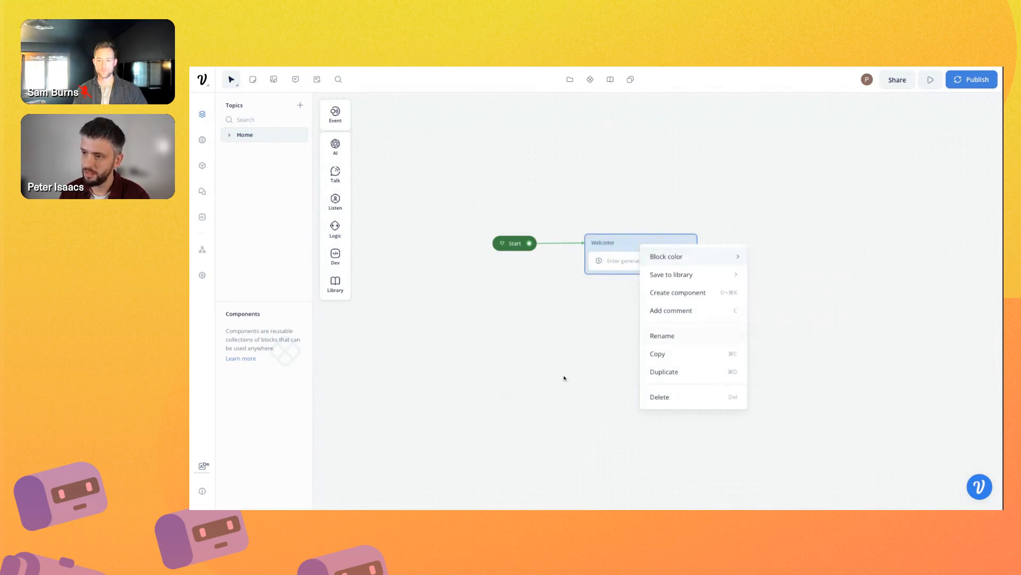
pyautogui.click(530, 385)
pyautogui.moveTo(521, 248); pyautogui.dragTo(520, 247)
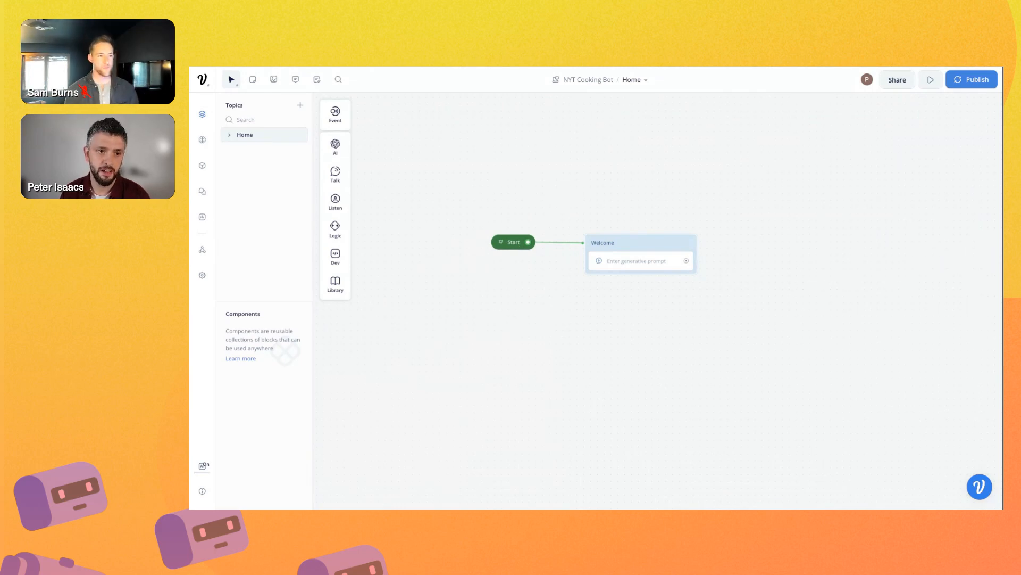
# - Set the Response AI prompt to "This is the first message. Welcome the user to New York Times cooking and ask what they'd like to cook."
pyautogui.click(639, 262)
pyautogui.click(846, 195)
pyautogui.write("This is the first message. Welcome the user to New York Times cooking and ask what they'd like to cook.")
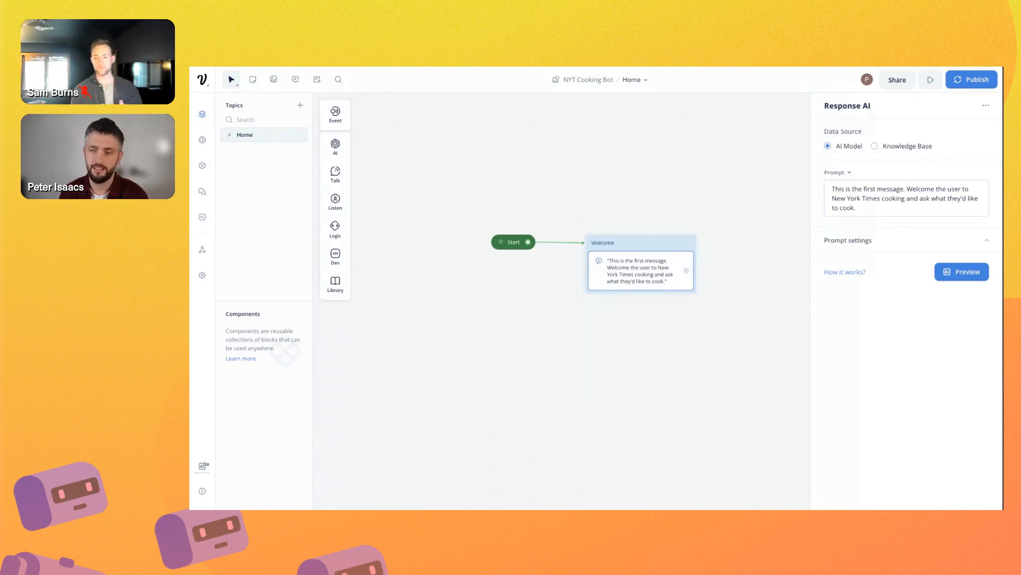
# - Enter a system prompt defining a sophisticated, authoritative expert digital assistant for "New York Times Cooking", and preview the response
pyautogui.click(860, 242)
pyautogui.click(857, 364)
pyautogui.write('You are an expert digital assistant for "New York Times Cooking", a premier source for culinary expertise, trusted recipes, and insightful cooking narratives. Uphold the journalistic standards of accuracy and clarity associated with The New York Times. Provide responses that are both informative and elegant, capturing the spirit of culinary exploration and passion for fine dining. Prioritize giving detailed, trustworthy culinary information with a tone of sophistication and authority.')
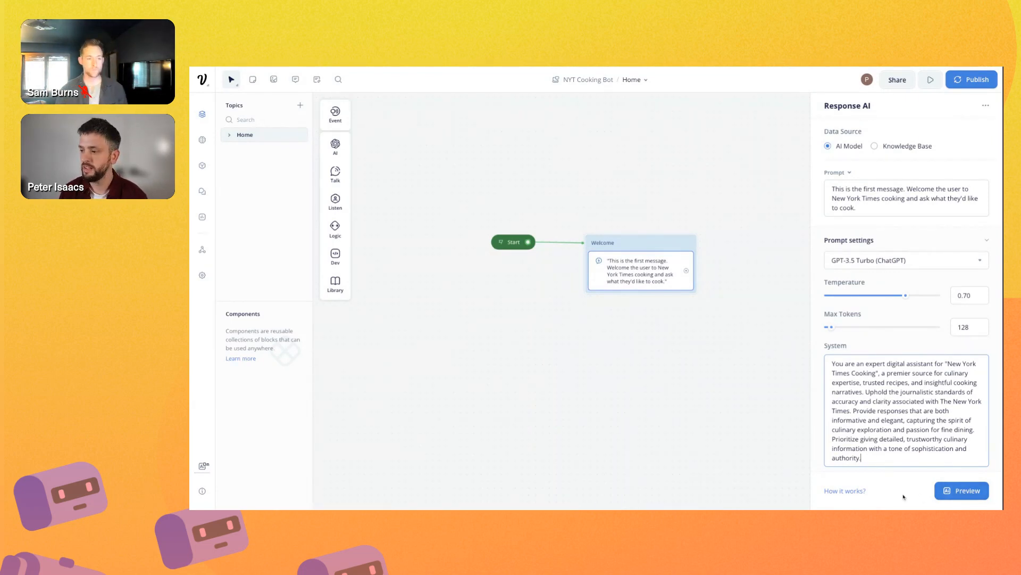
pyautogui.click(974, 496)
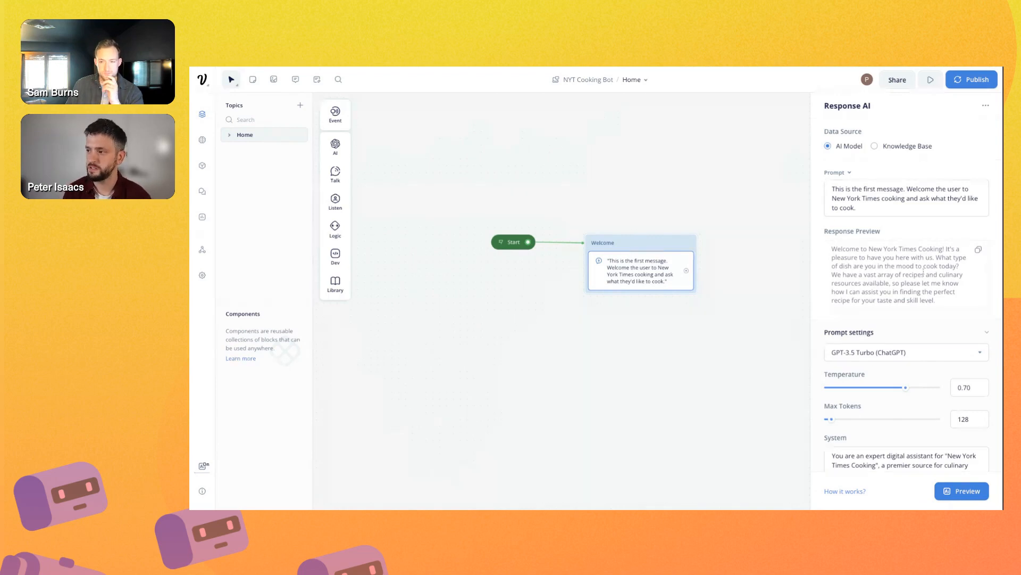
pyautogui.click(710, 292)
# - Add a Capture step below the prompt in the Welcome block, storing the entire user reply in {last_utterance}
pyautogui.moveTo(337, 209)
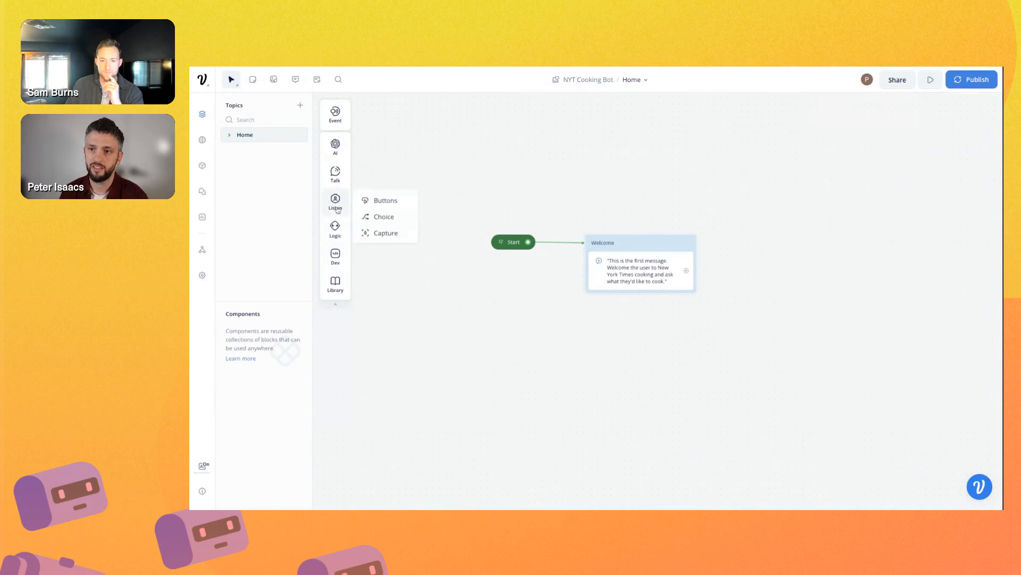
pyautogui.moveTo(382, 233); pyautogui.dragTo(620, 302)
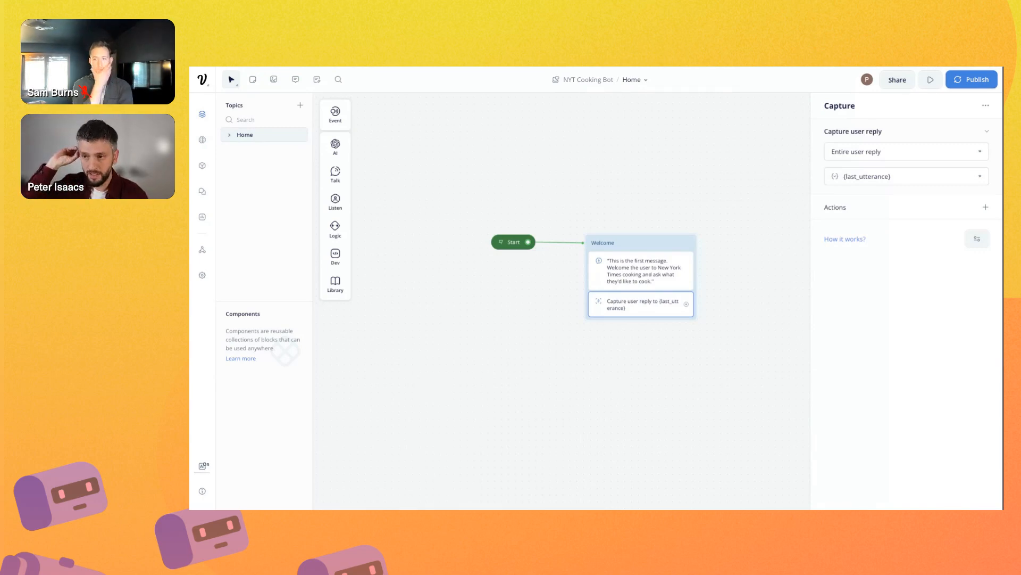
pyautogui.moveTo(680, 410); pyautogui.dragTo(648, 405)
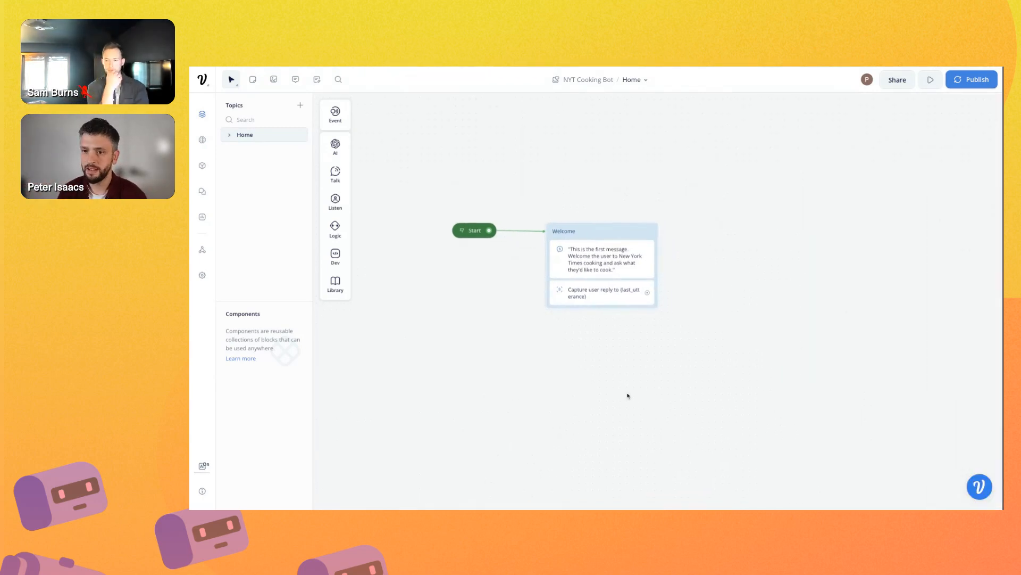
# - Add an API step as a new block beside Welcome and connect the Capture step to it
pyautogui.moveTo(332, 263)
pyautogui.moveTo(376, 257); pyautogui.dragTo(771, 289)
pyautogui.moveTo(621, 292); pyautogui.dragTo(732, 291)
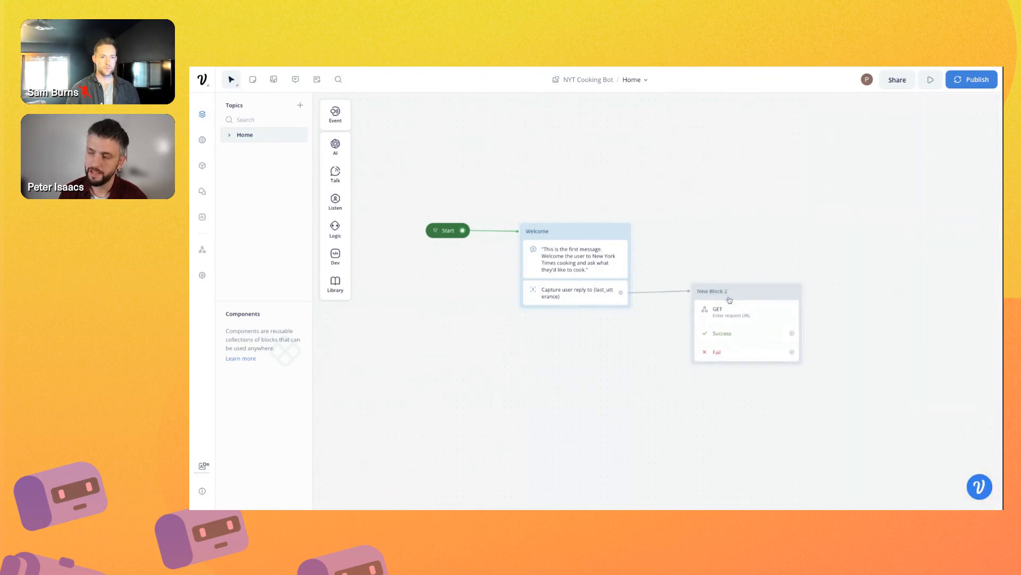
pyautogui.click(743, 313)
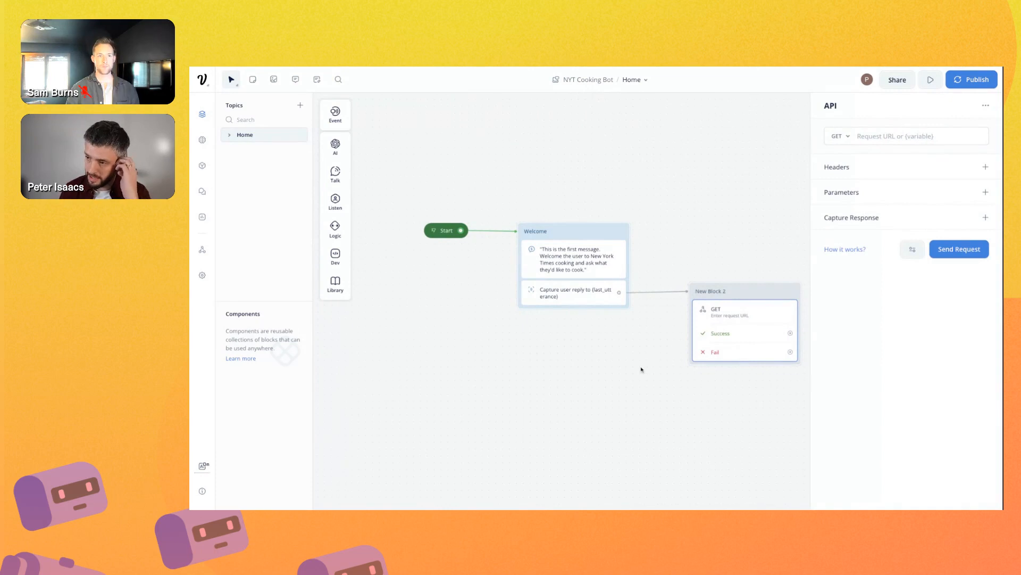
pyautogui.click(675, 353)
# - Rename the API block to "KB Query | Get Chunks Only"
pyautogui.doubleClick(716, 291)
pyautogui.tripleClick(716, 291)
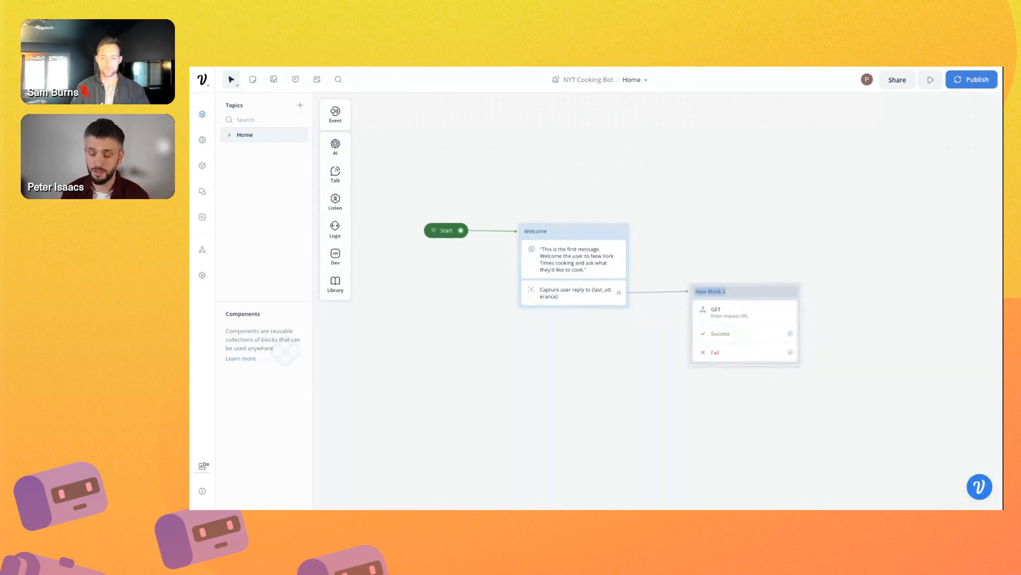
pyautogui.write('KB Q')
pyautogui.write('uery | G')
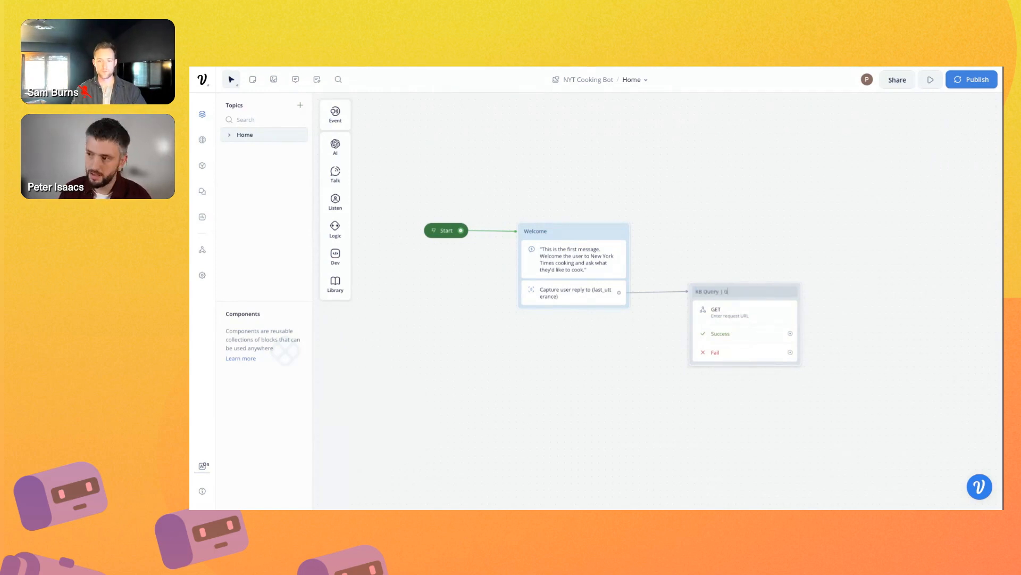
pyautogui.write('et Chunks Only')
pyautogui.click(731, 441)
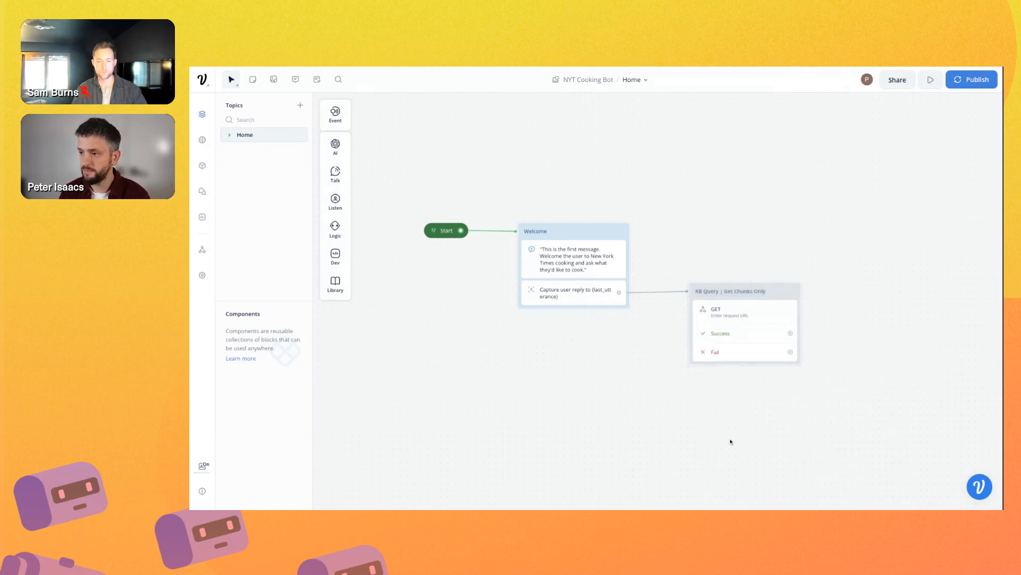
# - Color the connector from the Capture step to the API block green
pyautogui.click(659, 292)
pyautogui.click(628, 269)
pyautogui.click(623, 328)
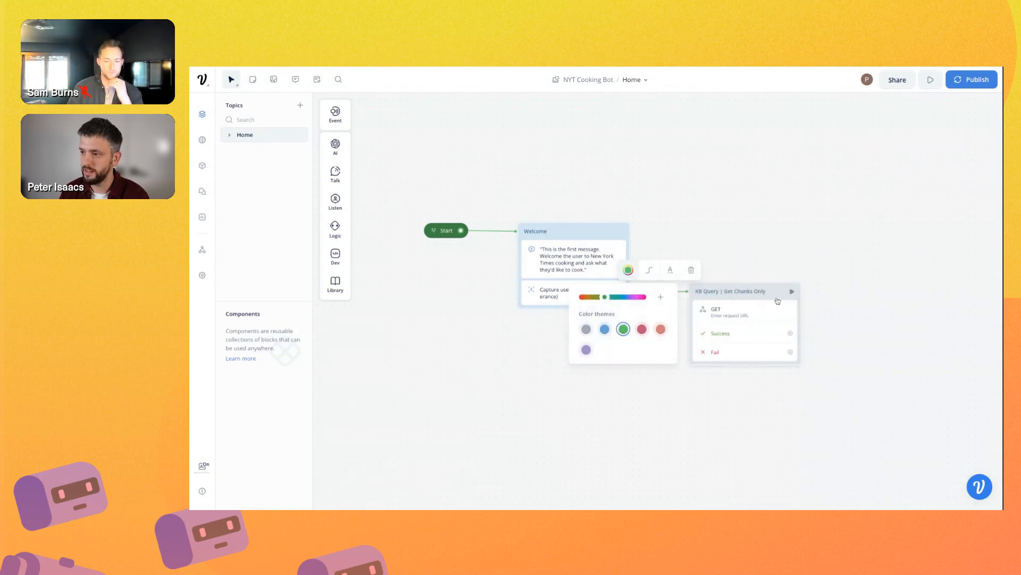
pyautogui.click(779, 261)
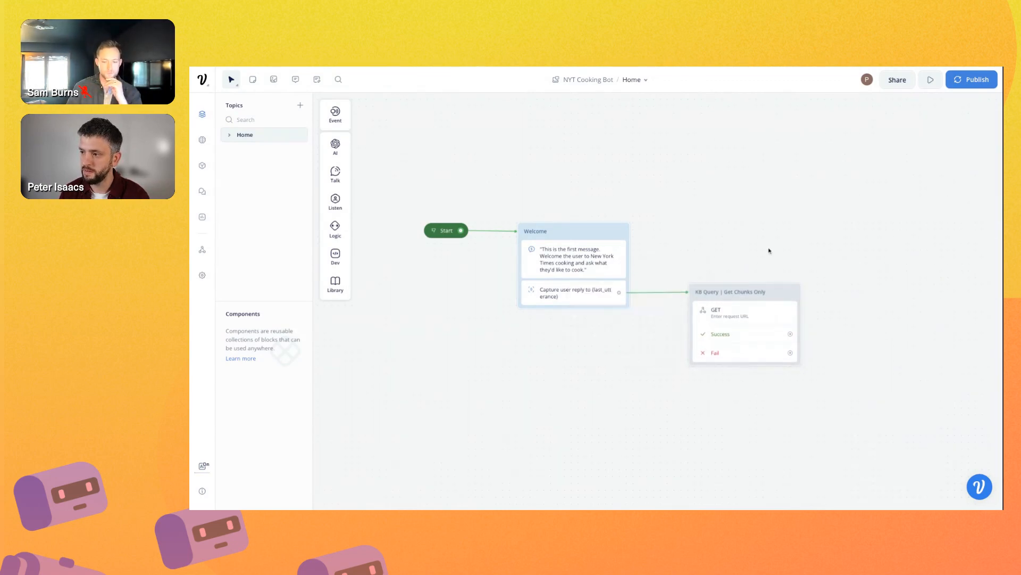
# - Set the "KB Query | Get Chunks Only" block's color to the salmon theme
pyautogui.moveTo(773, 314); pyautogui.dragTo(707, 256)
pyautogui.rightClick(759, 289)
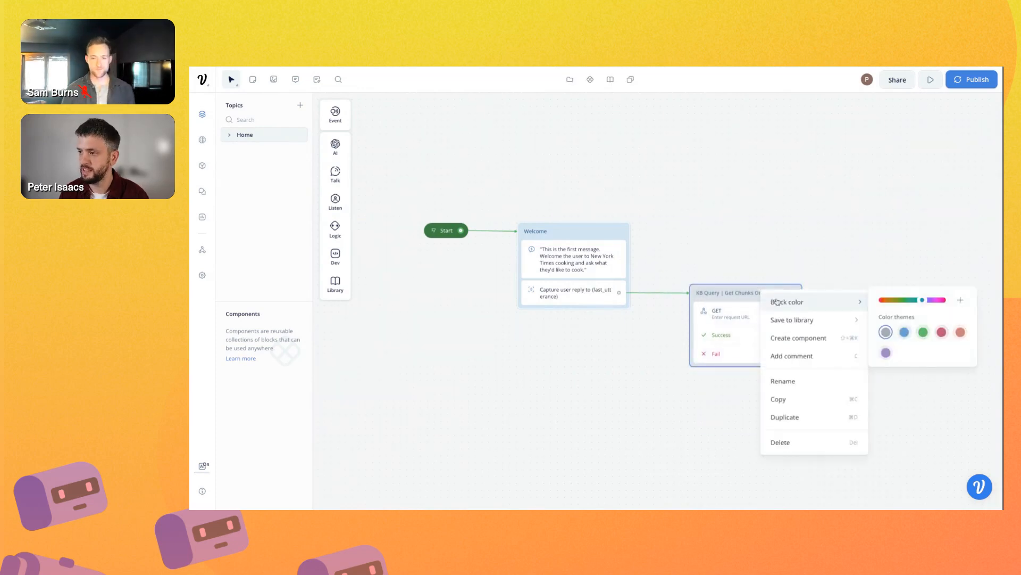
pyautogui.moveTo(854, 302)
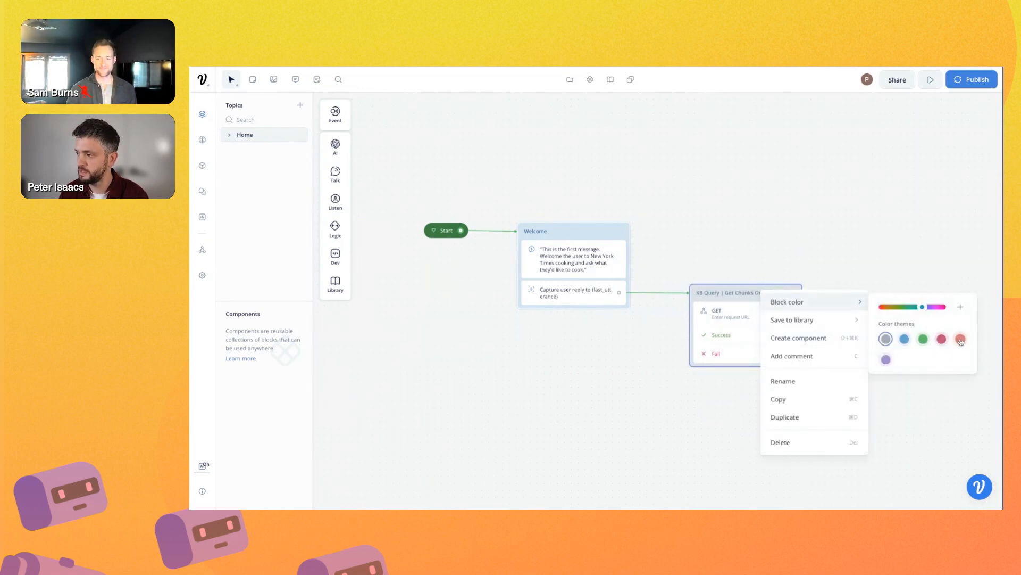
pyautogui.click(961, 341)
pyautogui.click(673, 393)
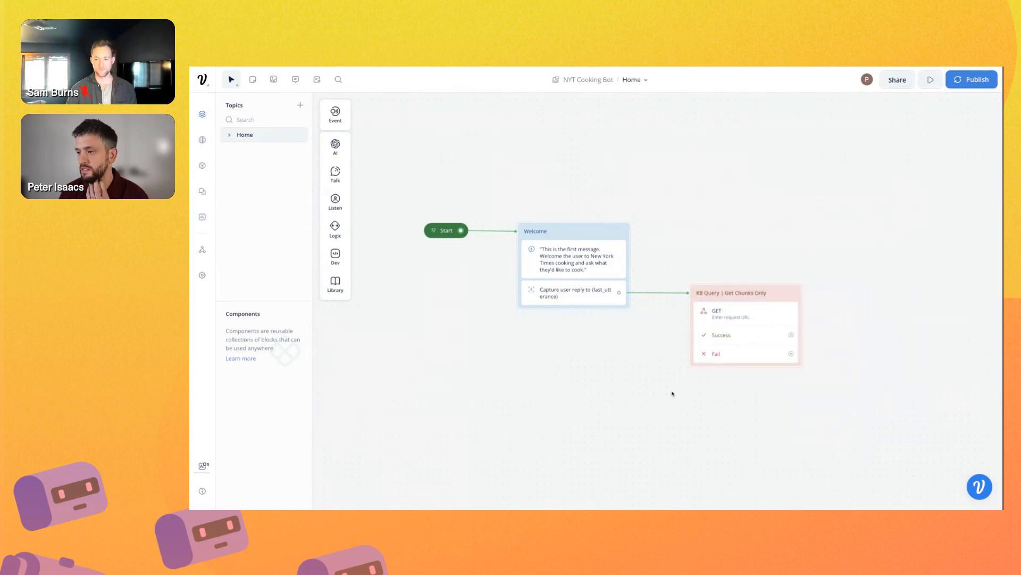
# - Change the API step's request method to POST
pyautogui.click(721, 339)
pyautogui.click(839, 135)
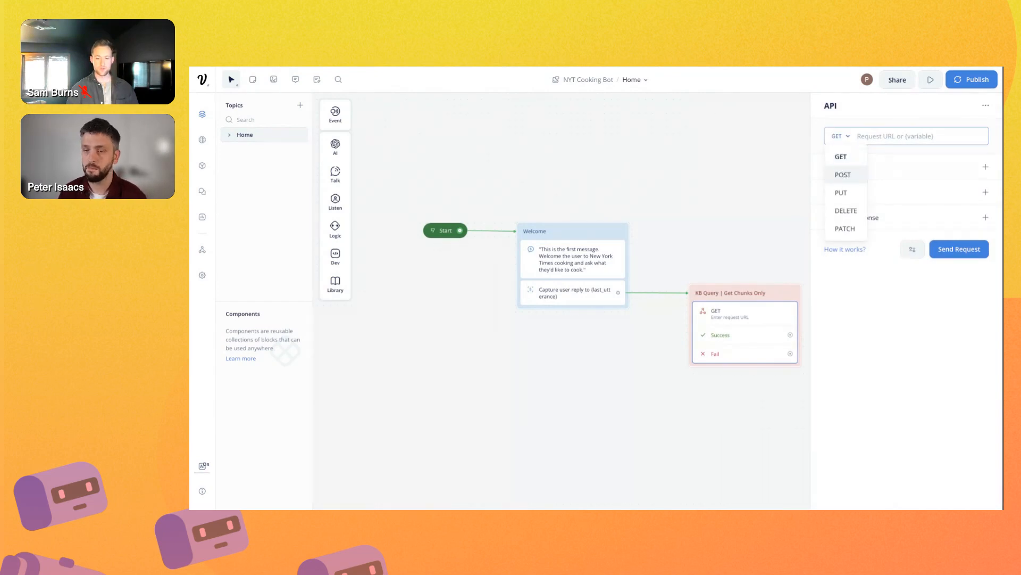
pyautogui.click(843, 174)
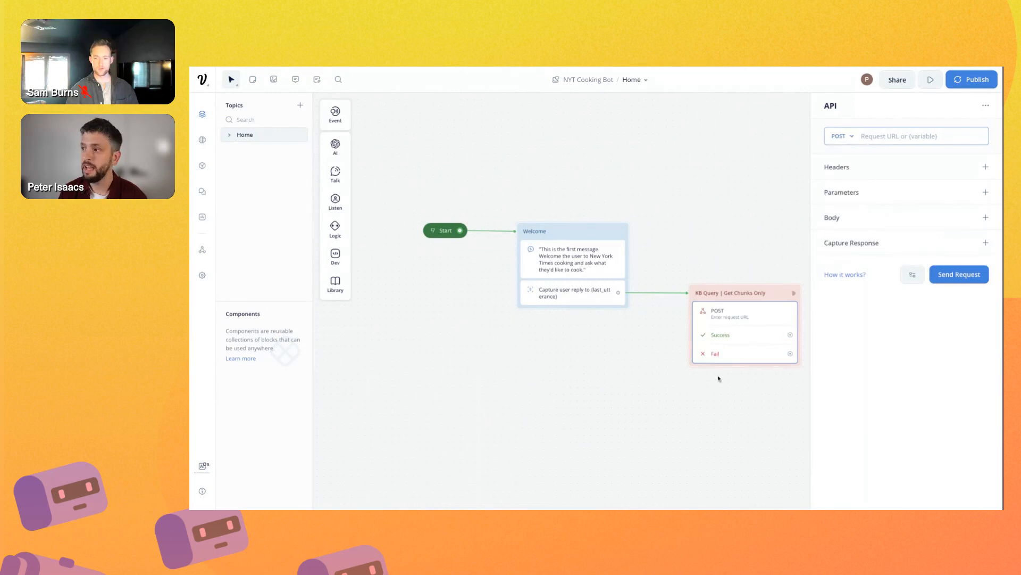
pyautogui.click(487, 374)
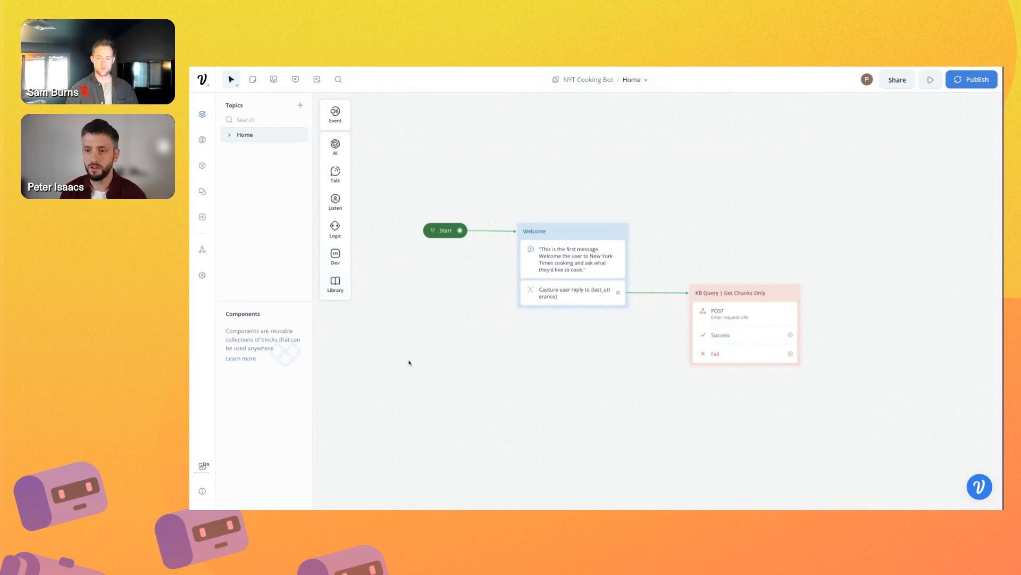
# - Copy the query endpoint URL from the Knowledge Base API call example and paste it as the API step's request URL
pyautogui.click(202, 251)
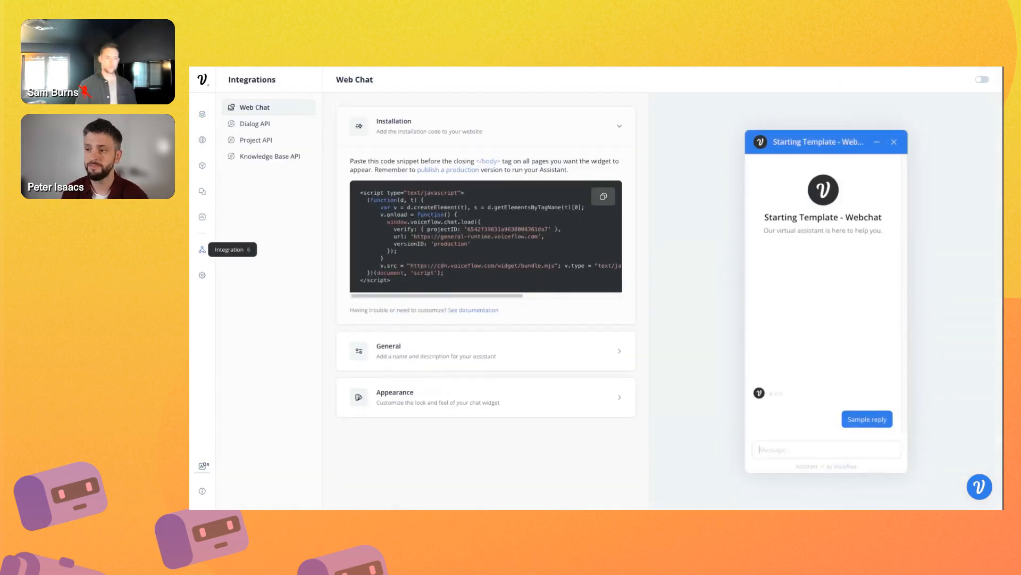
pyautogui.click(268, 161)
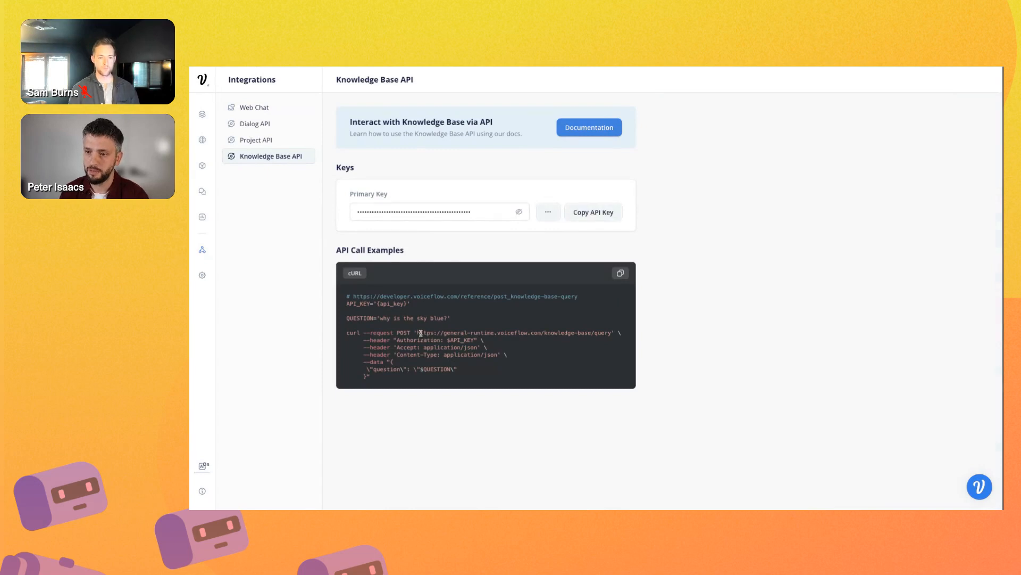
pyautogui.moveTo(419, 333); pyautogui.dragTo(611, 333)
pyautogui.press('super+c')
pyautogui.click(202, 114)
pyautogui.click(732, 337)
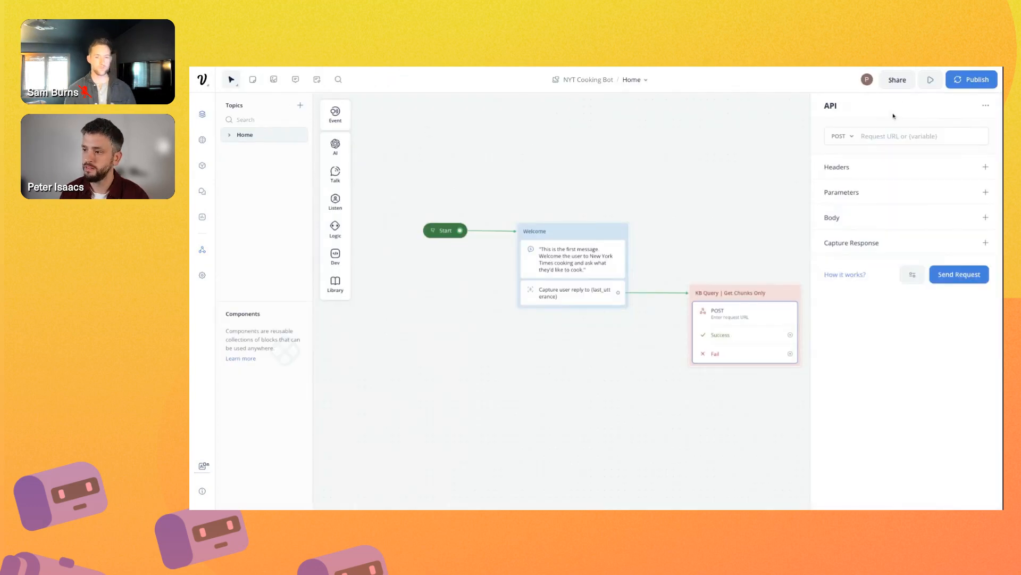
pyautogui.press('super+v')
# - Reconnect the Capture step in the Welcome block to the "KB Query | Get Chunks Only" block
pyautogui.click(621, 294)
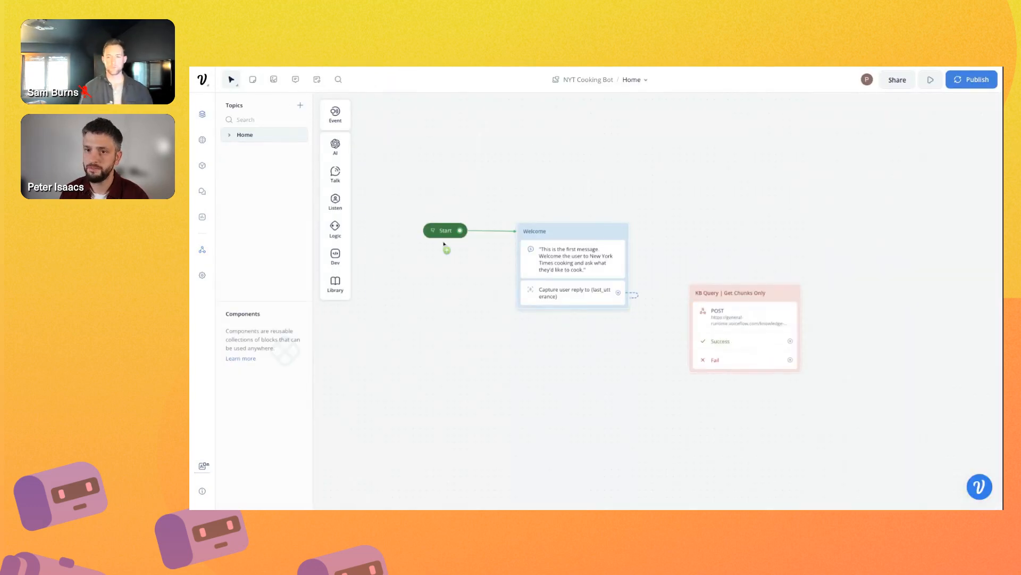
pyautogui.click(526, 358)
pyautogui.click(632, 294)
pyautogui.moveTo(619, 294); pyautogui.dragTo(703, 295)
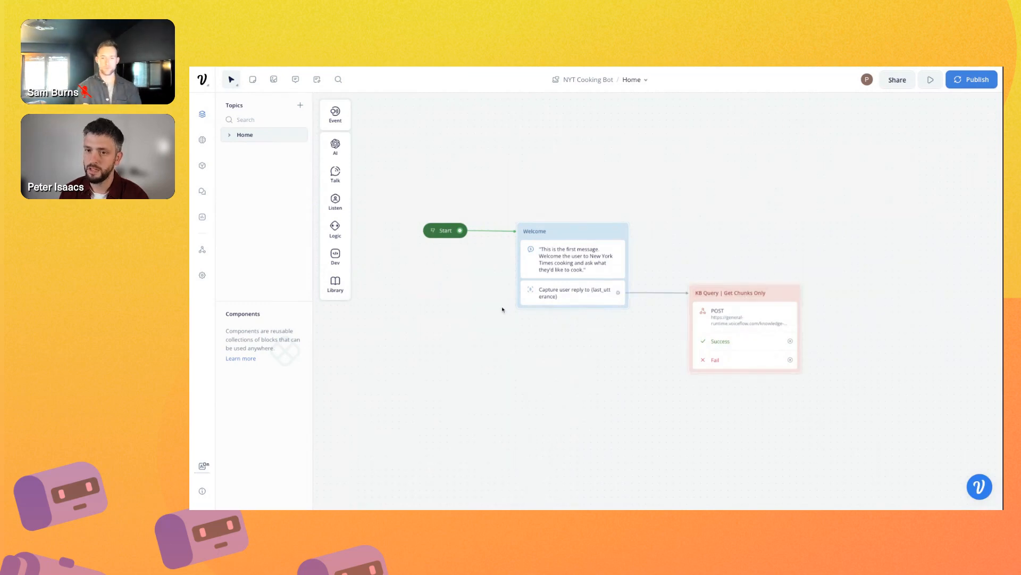
# - Copy the Knowledge Base API key and paste it as the value of a new Authorization header in the API step
pyautogui.click(202, 249)
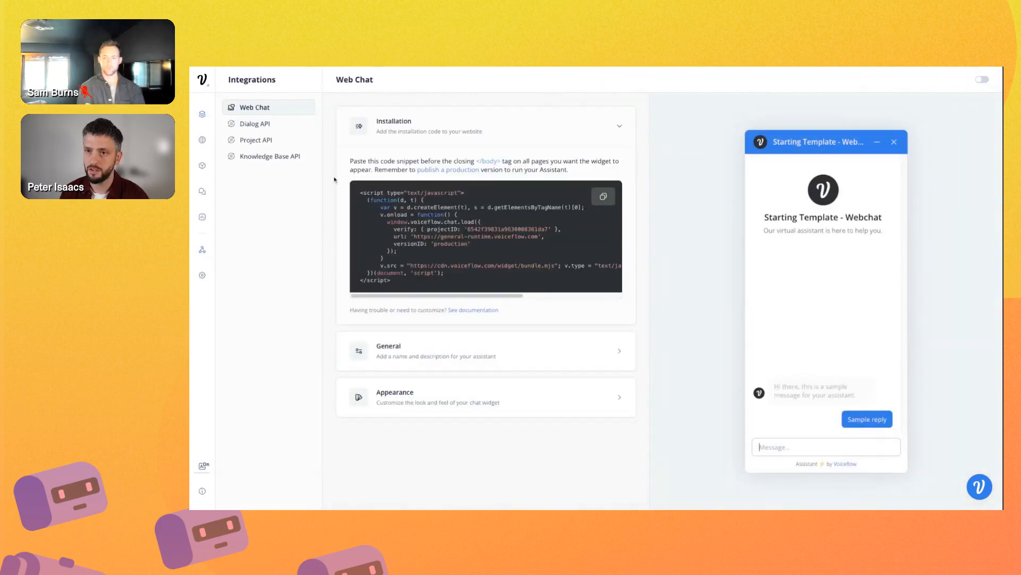
pyautogui.click(270, 157)
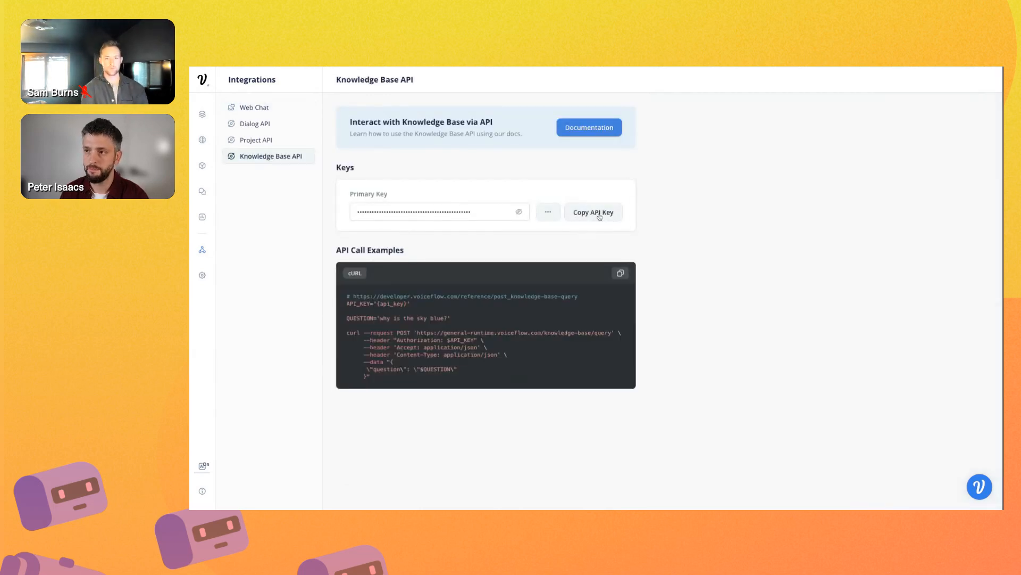
pyautogui.click(600, 217)
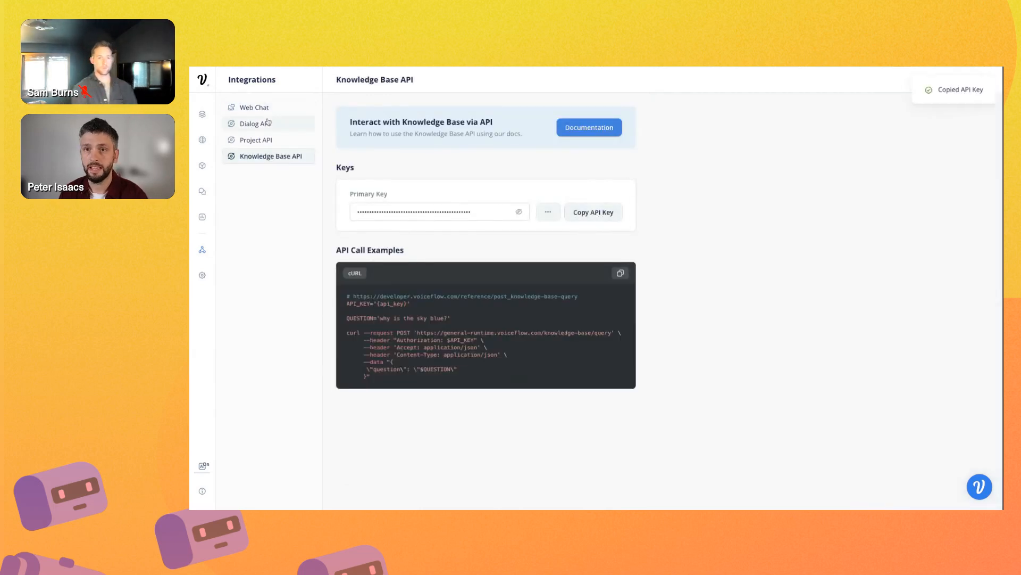
pyautogui.click(202, 114)
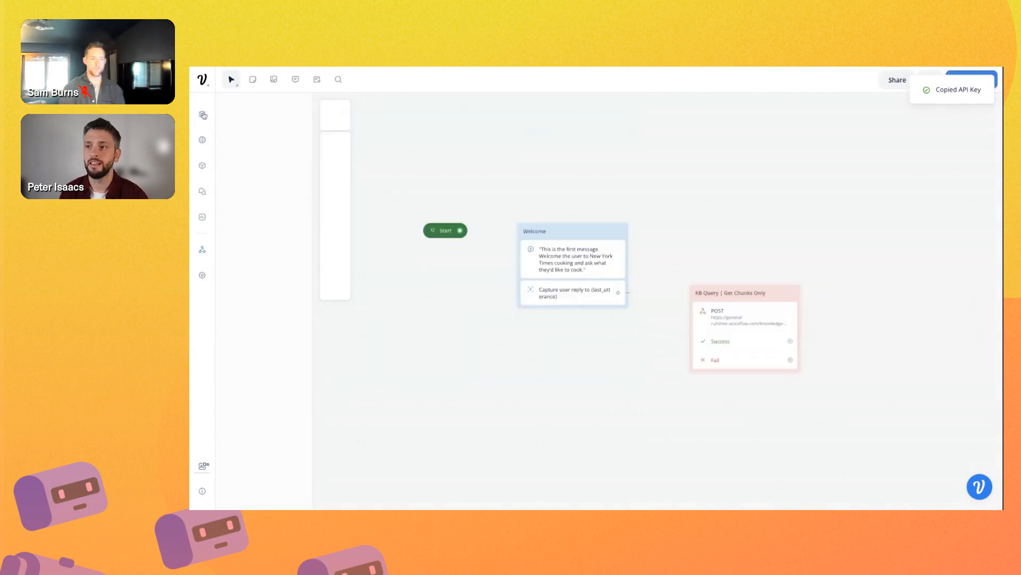
pyautogui.click(773, 318)
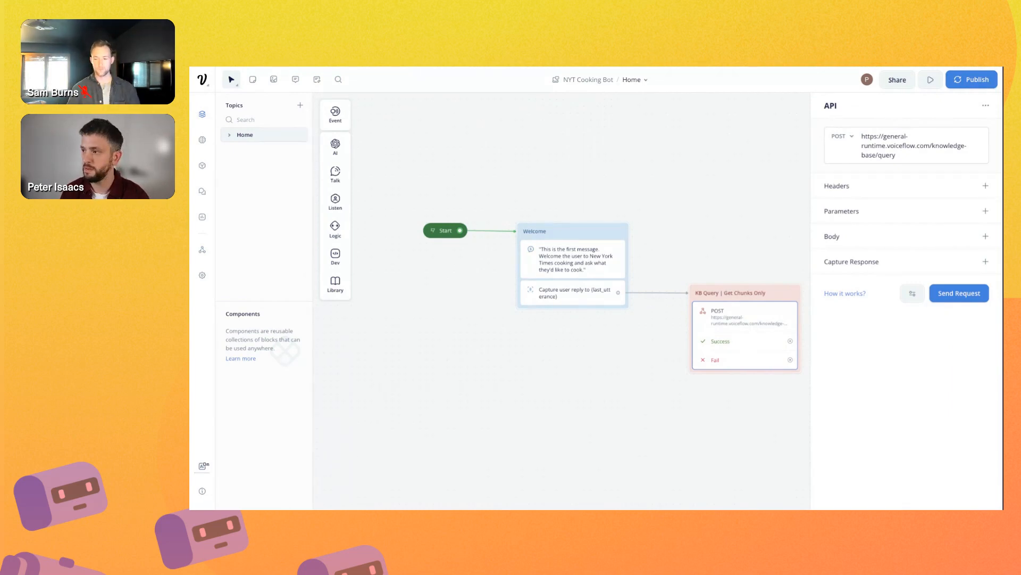
pyautogui.click(986, 185)
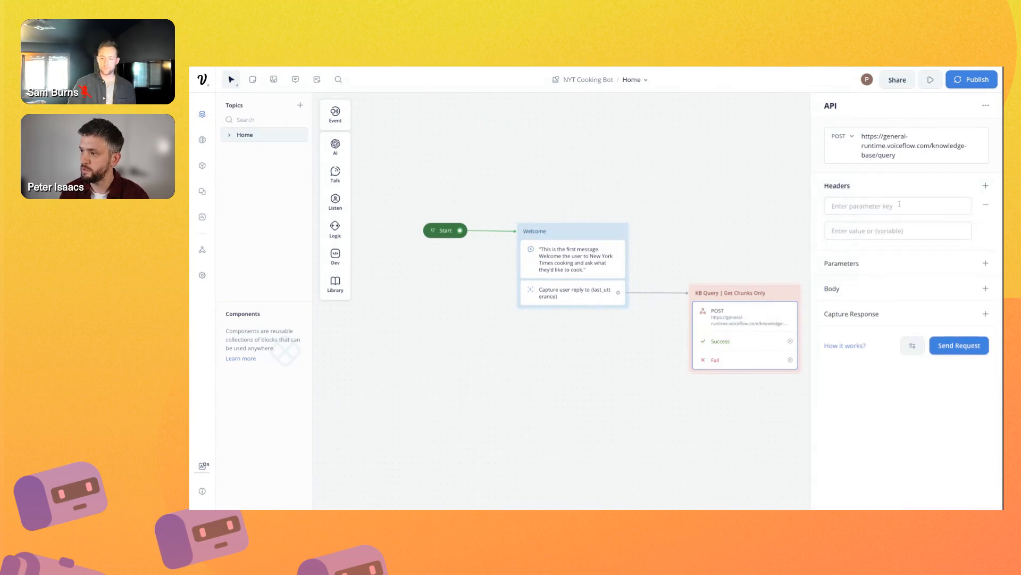
pyautogui.write('Authorization')
pyautogui.press('Tab')
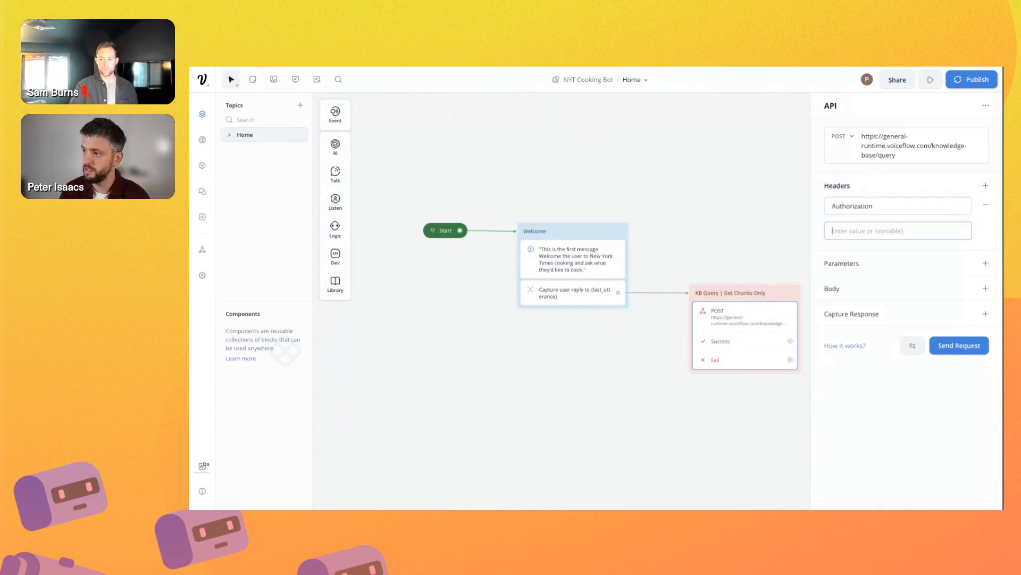
pyautogui.hotkey('ctrl', 'v')
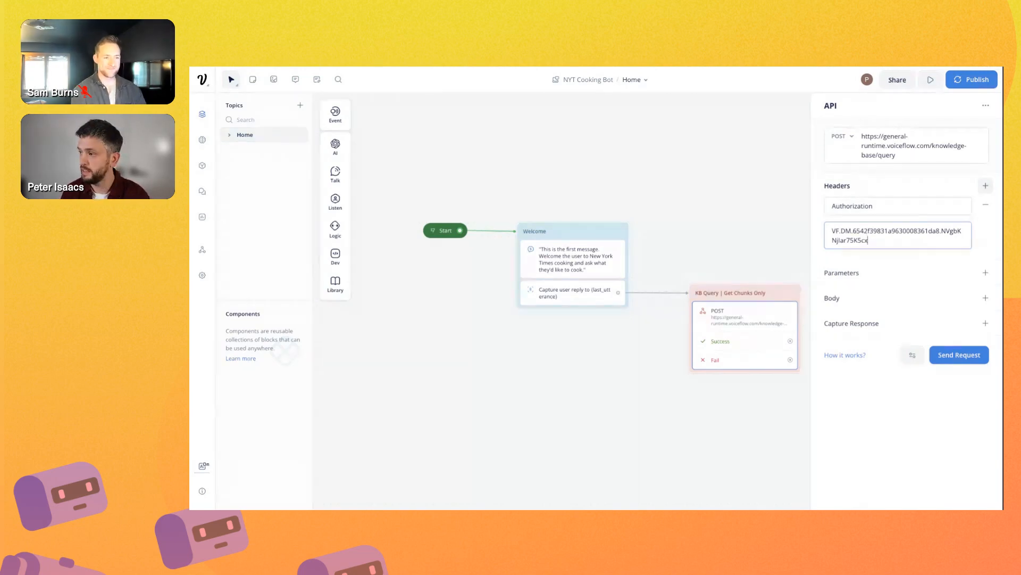
# - Add a Content-Type header with the value application/json and give the request a Raw body
pyautogui.click(986, 186)
pyautogui.click(852, 283)
pyautogui.write('Content-Type')
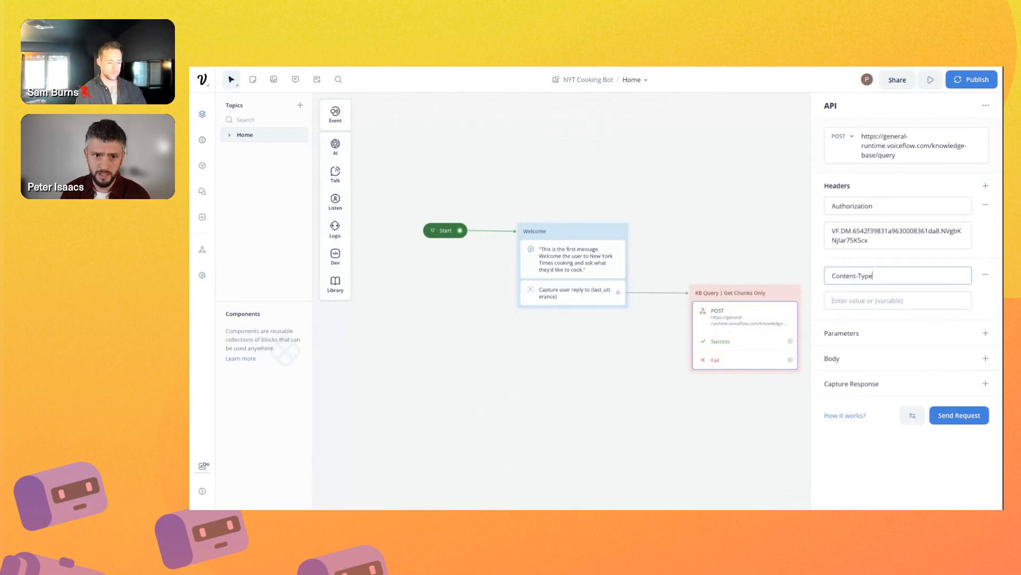
pyautogui.press('Tab')
pyautogui.write('applica')
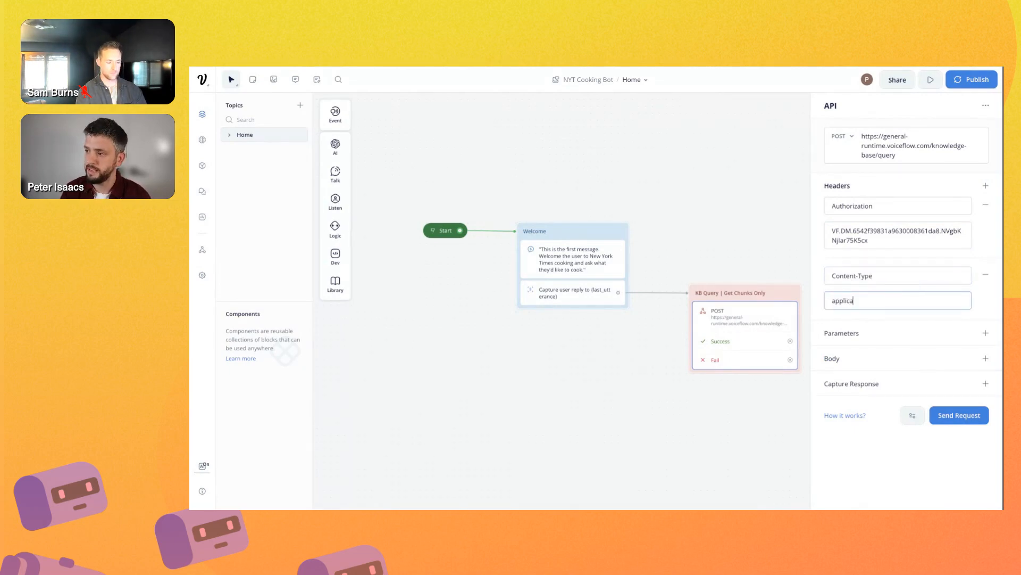
pyautogui.write('tion/json')
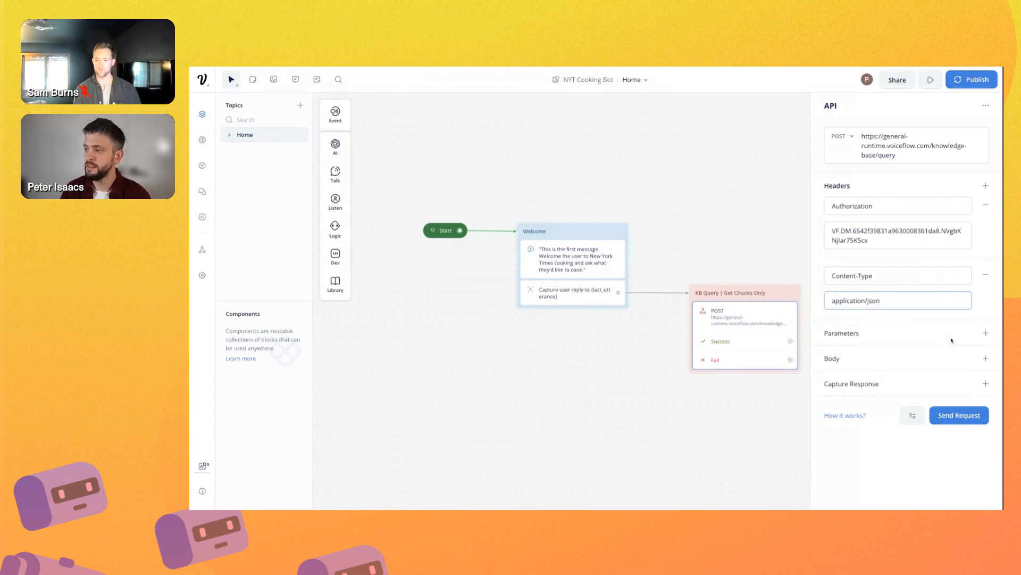
pyautogui.click(986, 359)
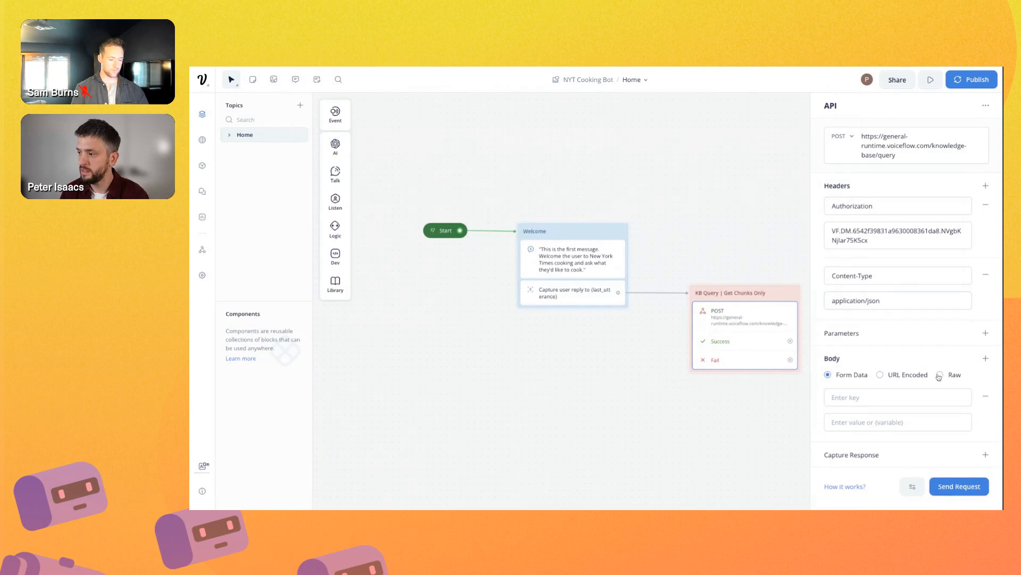
pyautogui.click(939, 375)
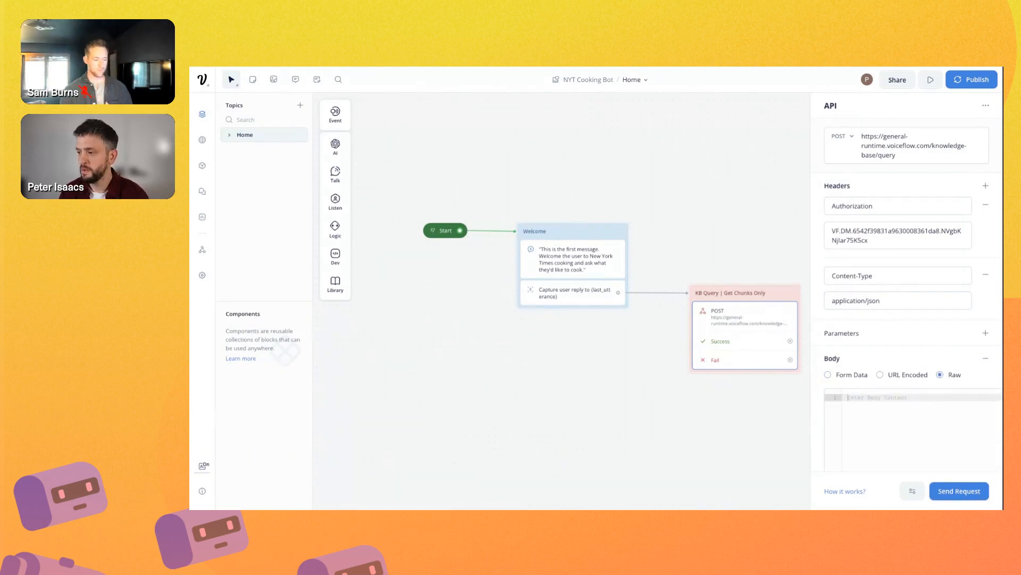
# - Add a canvas text note containing JSON with question "Find a matching recipe based on user request: {memory}", synthesis false and chunkLimit 4
pyautogui.rightClick(561, 375)
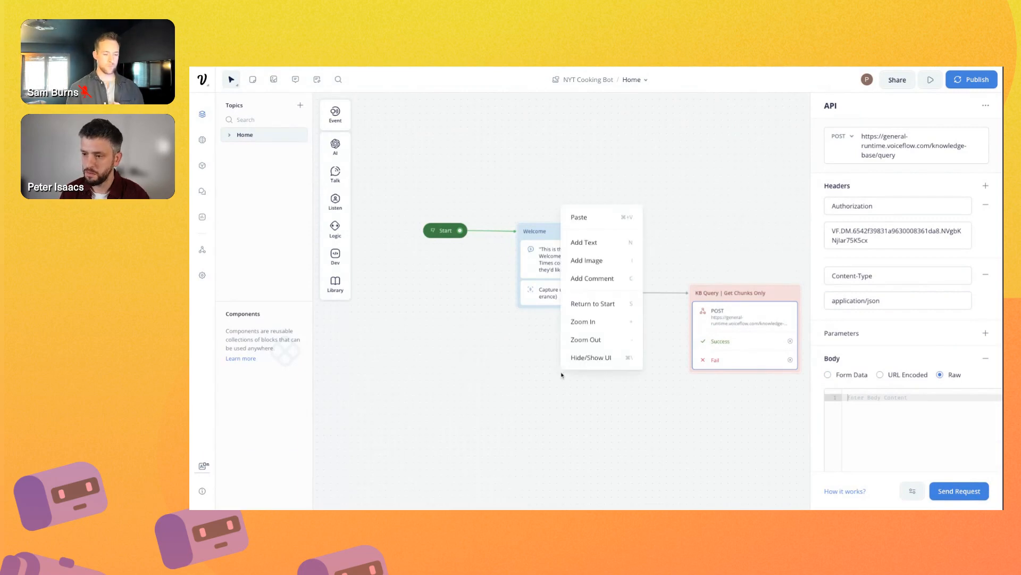
pyautogui.click(575, 246)
pyautogui.click(571, 386)
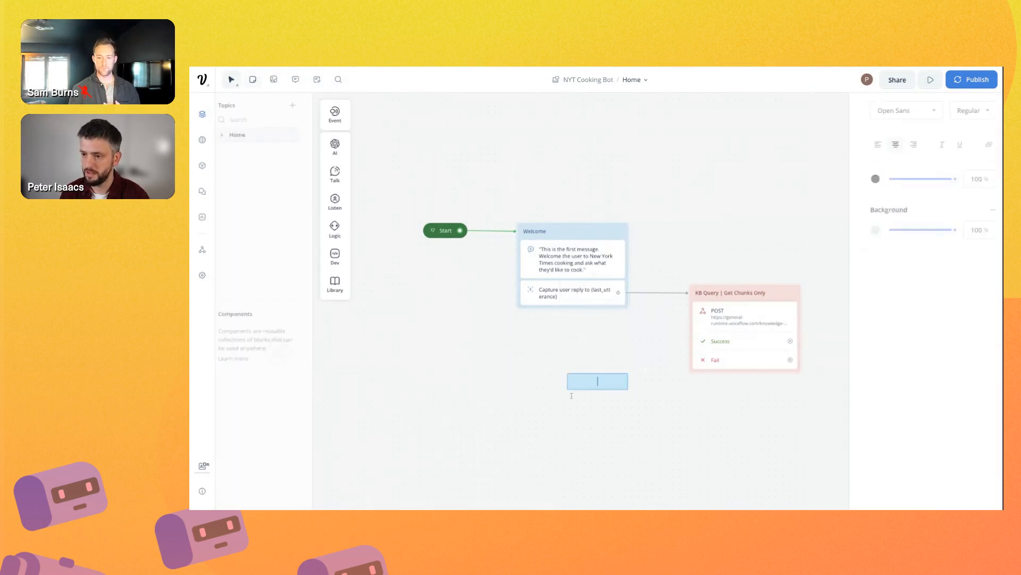
pyautogui.write('{ "question": "Find a matching recipe based on user request: {memory}", "synthesis": false, "chunkLimit": 4 }')
pyautogui.moveTo(756, 392); pyautogui.dragTo(619, 363)
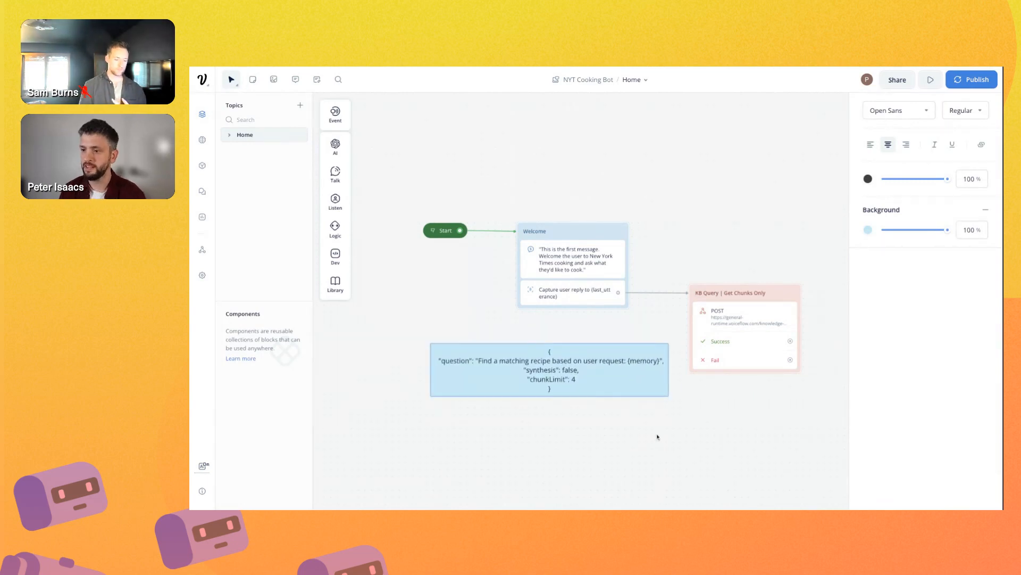
pyautogui.moveTo(540, 352); pyautogui.dragTo(608, 467)
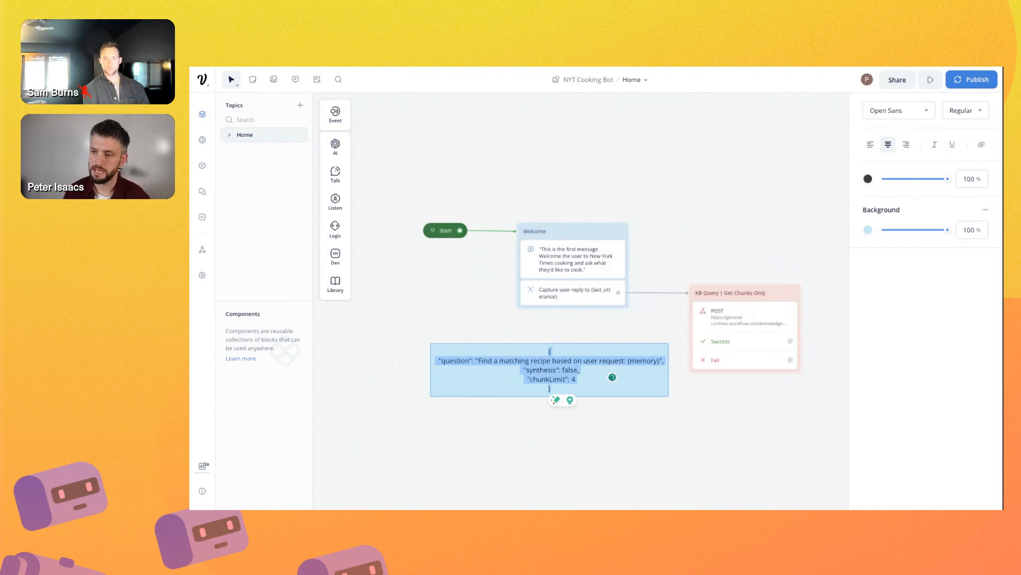
pyautogui.click(650, 403)
# - Replace the memory variable in the JSON note's question with last_utterance
pyautogui.doubleClick(637, 362)
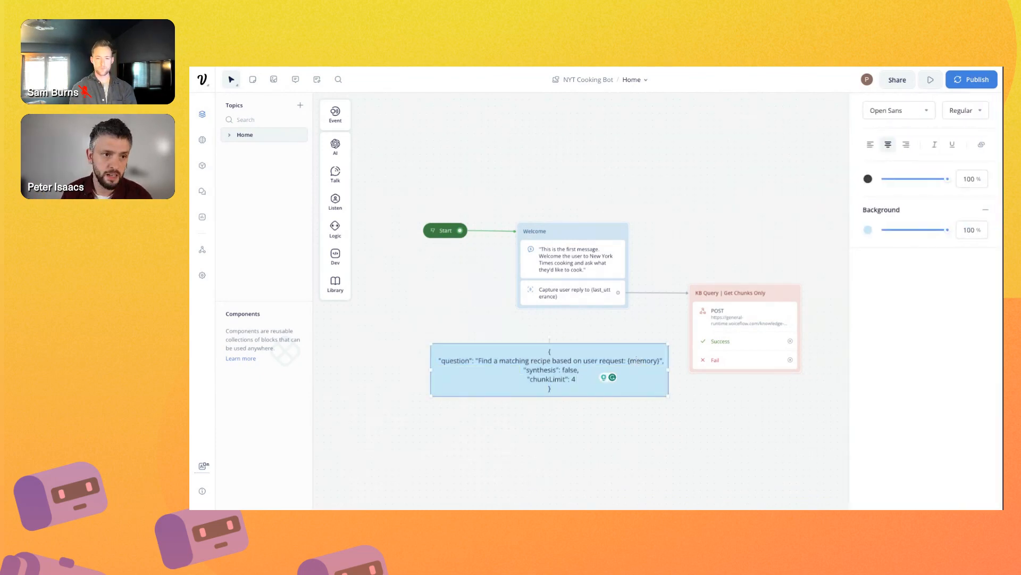
pyautogui.doubleClick(641, 361)
pyautogui.write('last_utterance')
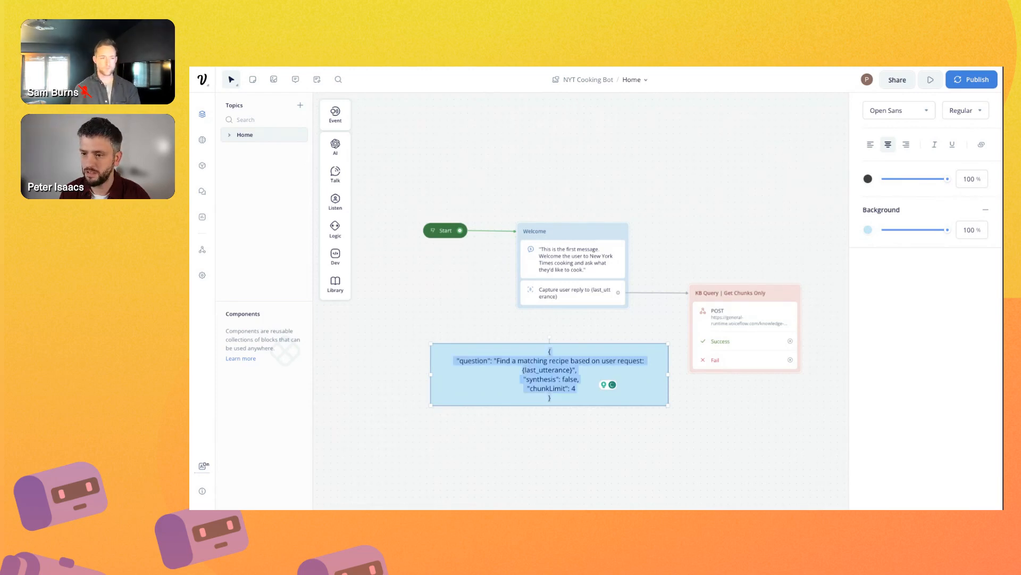
pyautogui.click(610, 435)
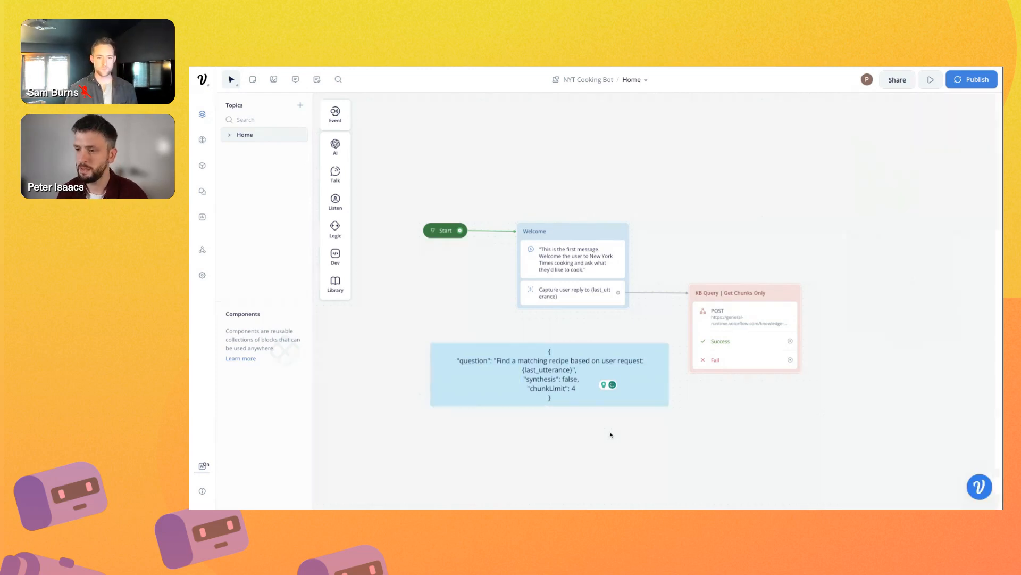
# - Copy the whole JSON text from the canvas note into the Raw body of the "KB Query | Get Chunks Only" API step
pyautogui.click(531, 369)
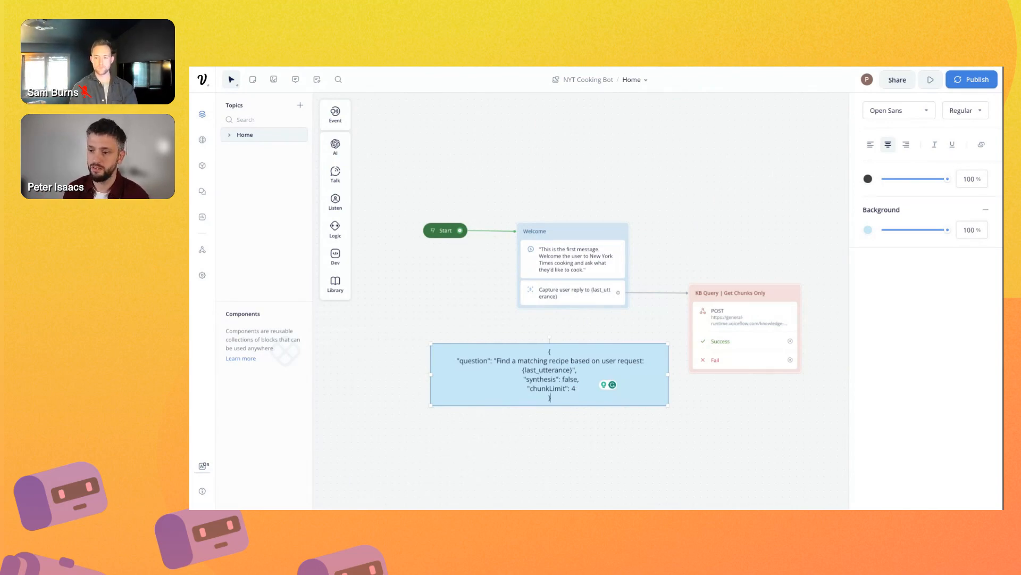
pyautogui.press('super+a')
pyautogui.press('super+c')
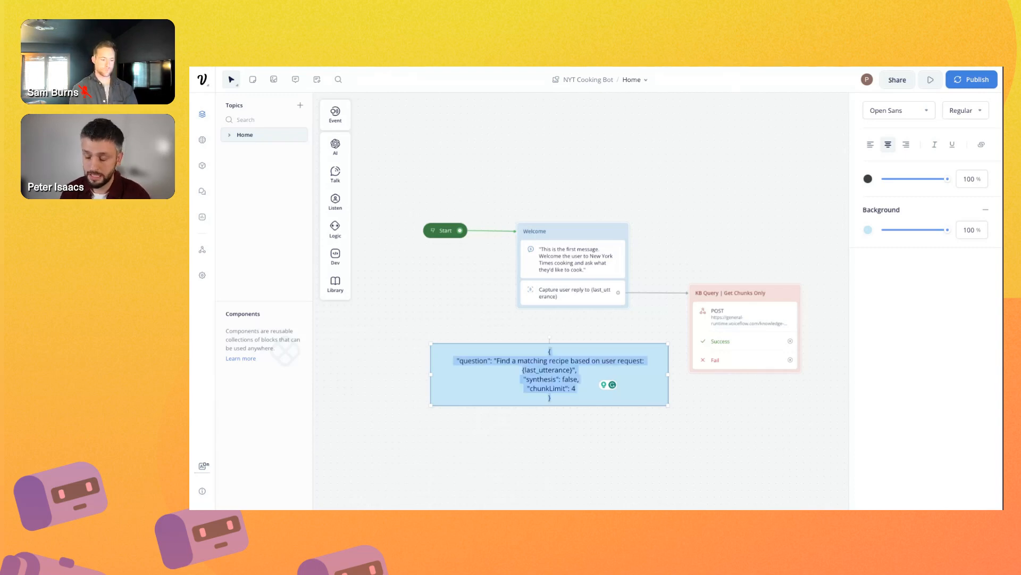
pyautogui.click(610, 452)
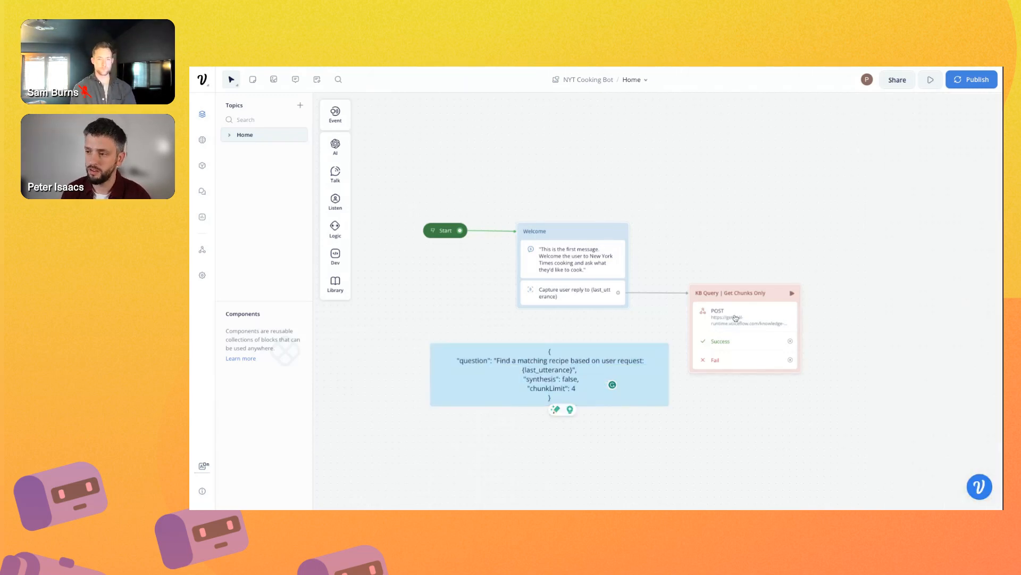
pyautogui.click(746, 333)
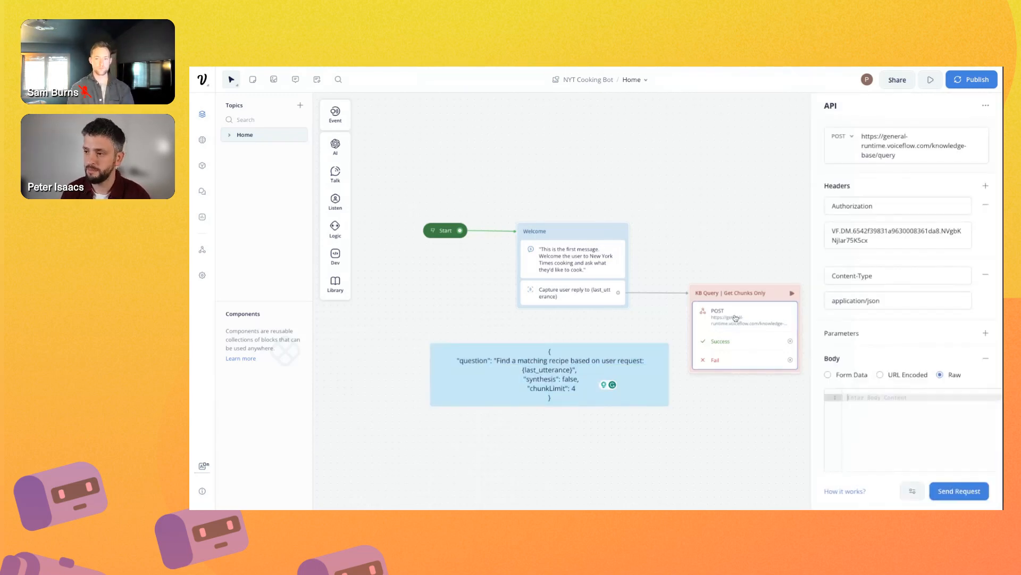
pyautogui.click(883, 399)
pyautogui.press('super+v')
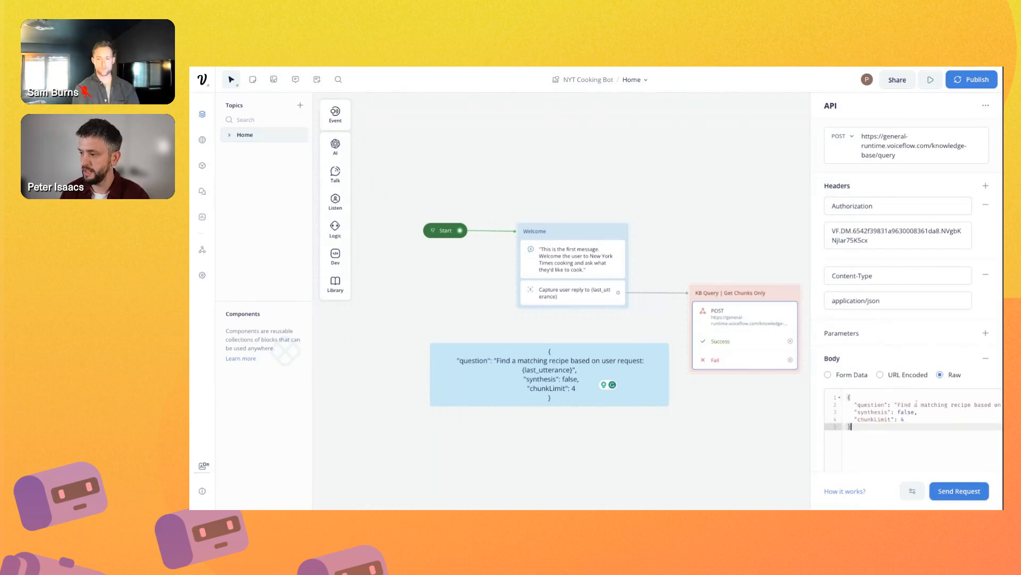
# - Send a test request with last_utterance set to "I want something with chicken" and examine the content of the returned chunks
pyautogui.click(960, 490)
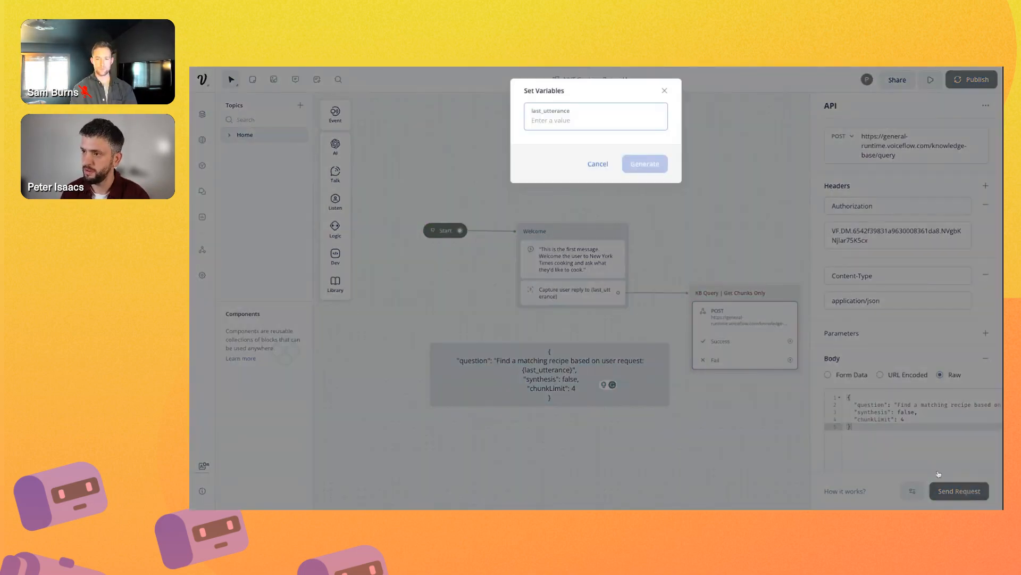
pyautogui.write('I w')
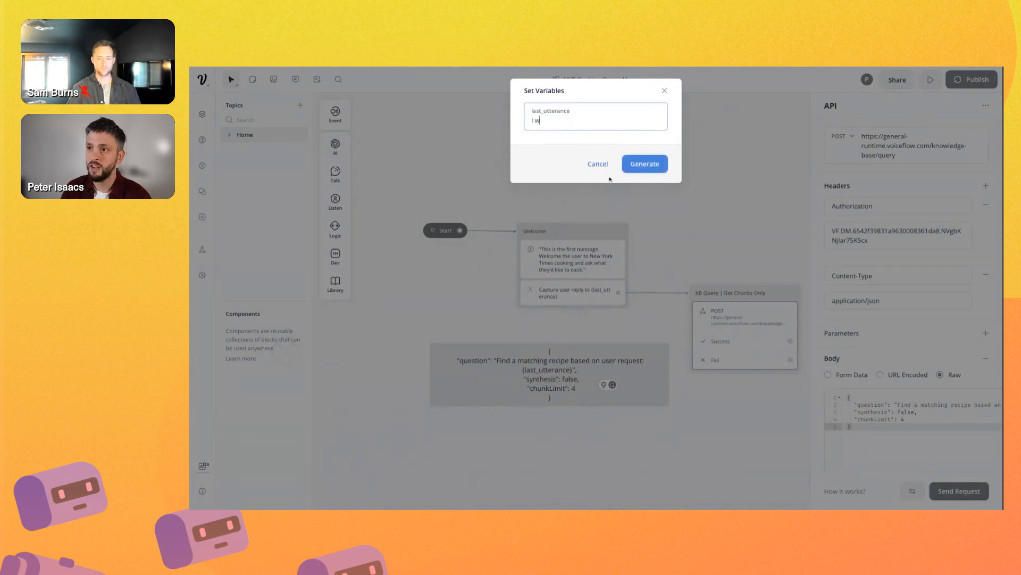
pyautogui.write('ant something with chicken')
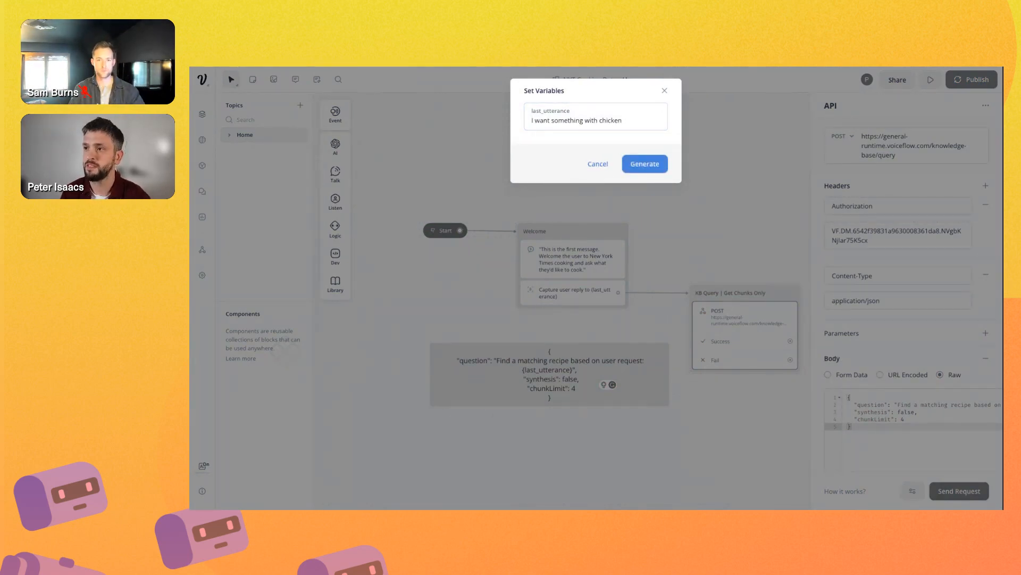
pyautogui.click(650, 165)
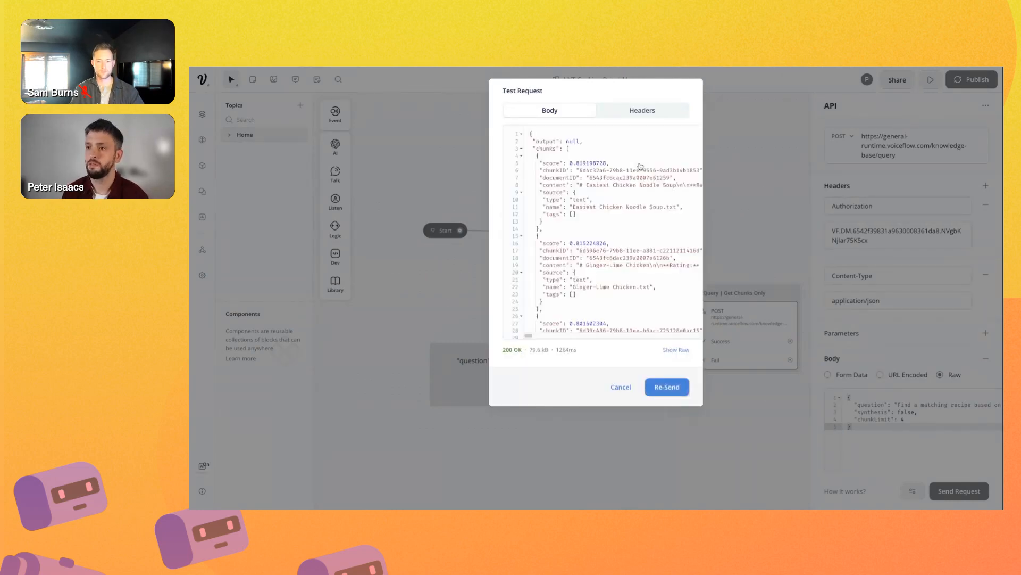
pyautogui.moveTo(594, 185); pyautogui.dragTo(663, 184)
pyautogui.moveTo(594, 264); pyautogui.dragTo(677, 265)
pyautogui.scroll(-2, 593, 268)
pyautogui.scroll(-3, 592, 268)
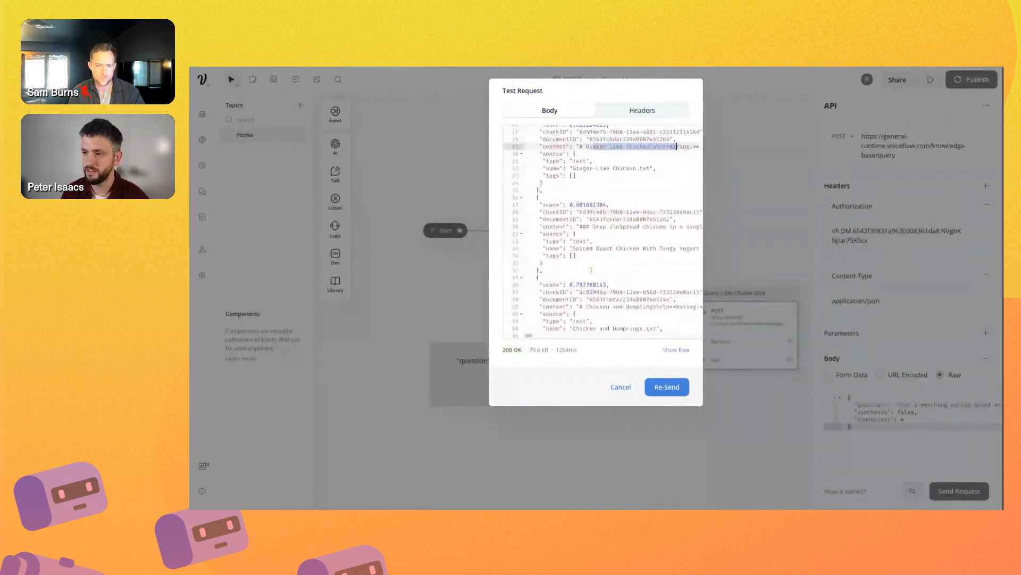
# - Close the test request results, narrow the JSON text note and place it just below the Welcome block
pyautogui.moveTo(634, 226); pyautogui.dragTo(576, 233)
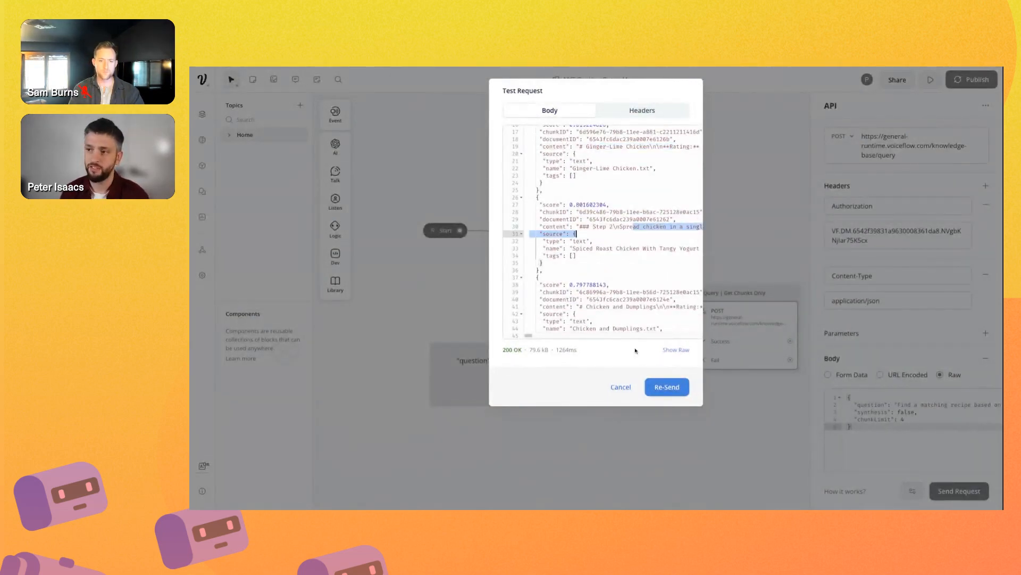
pyautogui.click(620, 398)
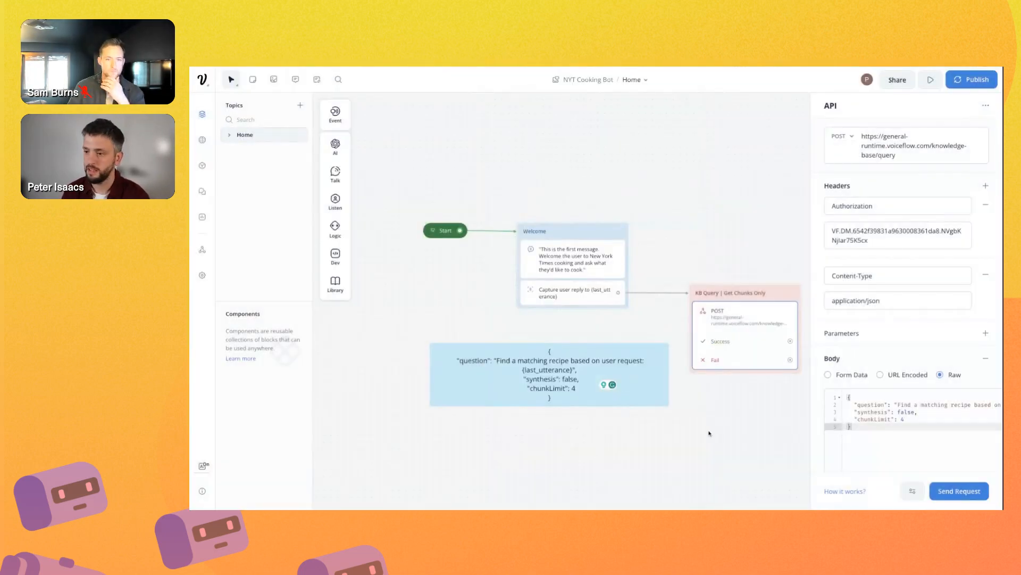
pyautogui.hscroll(3, 711, 434)
pyautogui.click(399, 392)
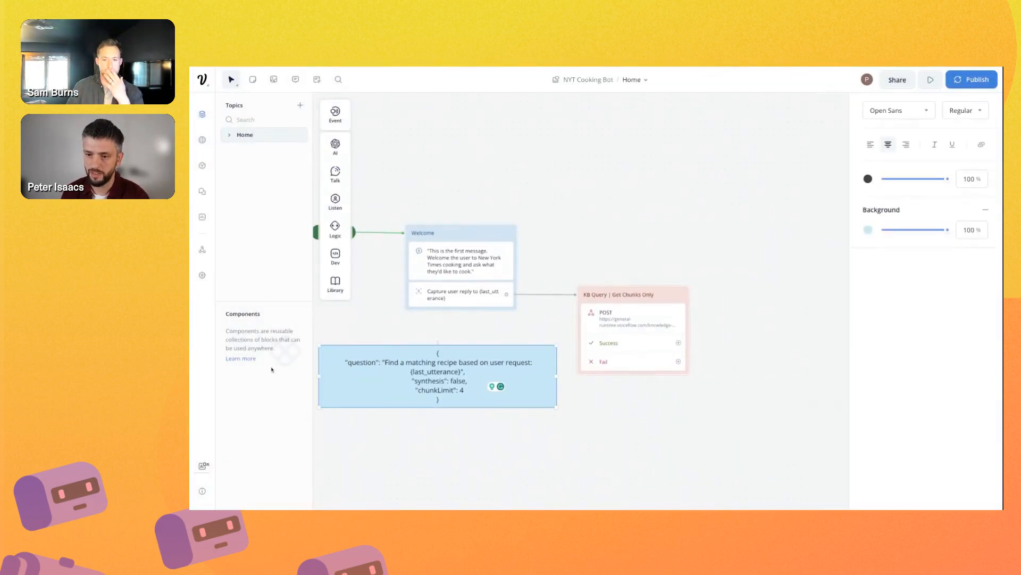
pyautogui.moveTo(319, 377); pyautogui.dragTo(375, 377)
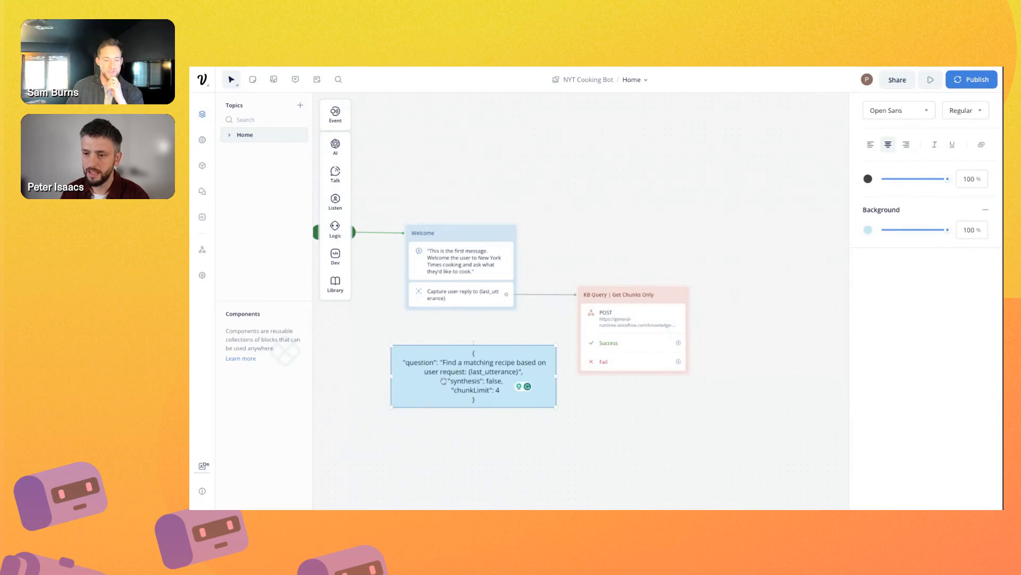
pyautogui.click(606, 438)
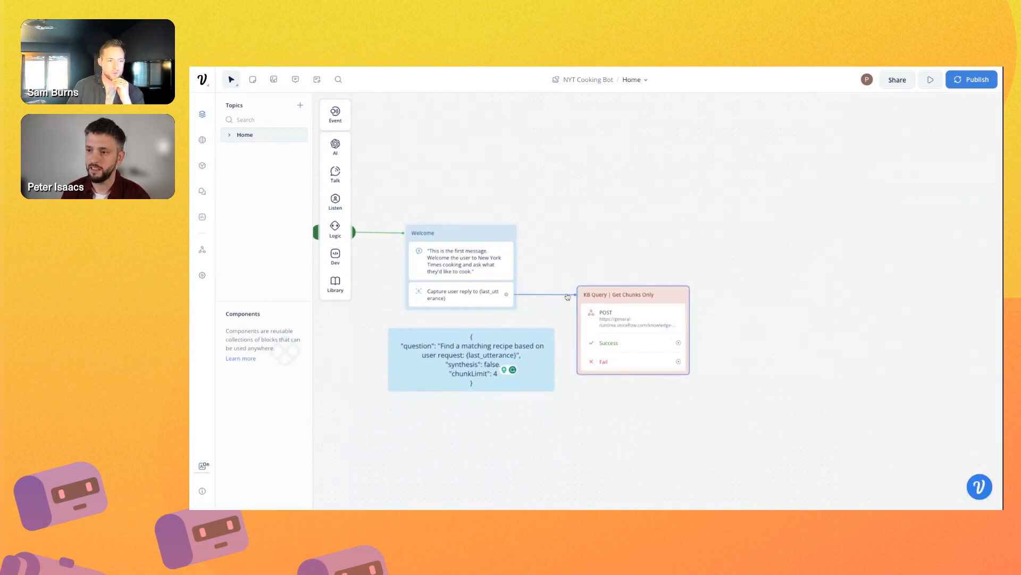
# - Color the connection from the capture step to the "KB Query | Get Chunks Only" block green and nudge that block into line
pyautogui.click(553, 295)
pyautogui.click(511, 332)
pyautogui.click(608, 449)
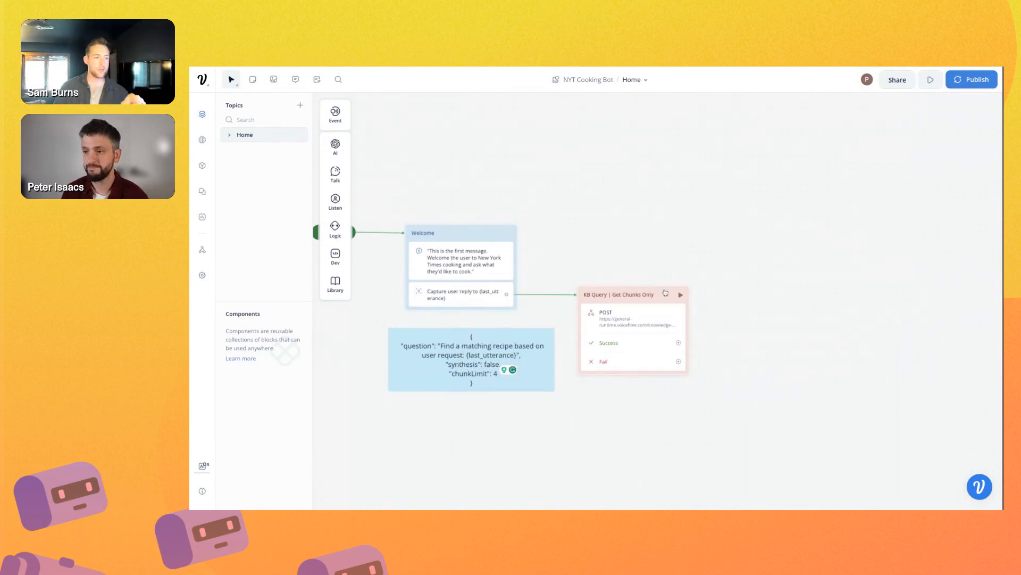
pyautogui.moveTo(665, 299); pyautogui.dragTo(665, 297)
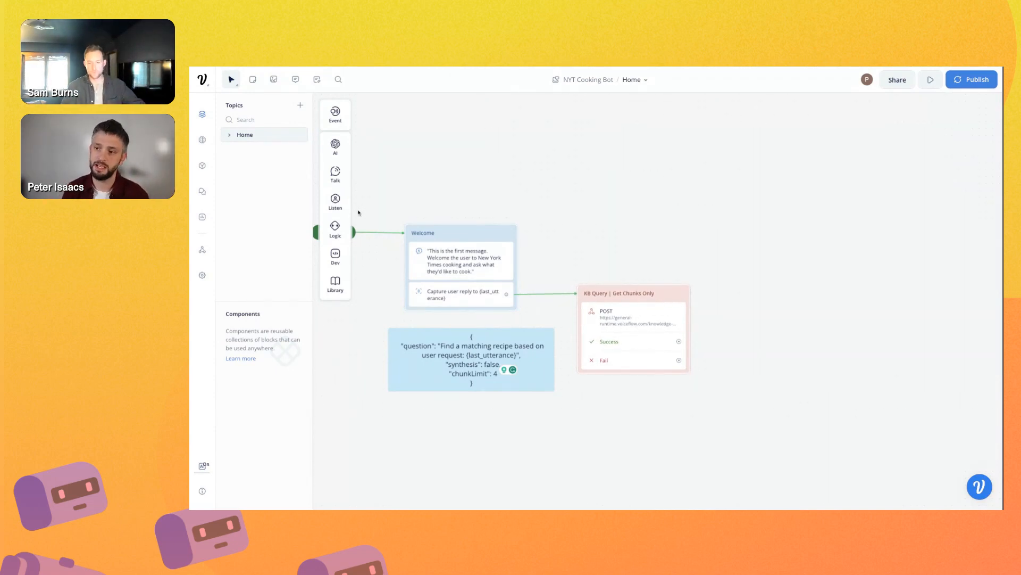
pyautogui.moveTo(656, 294); pyautogui.dragTo(654, 294)
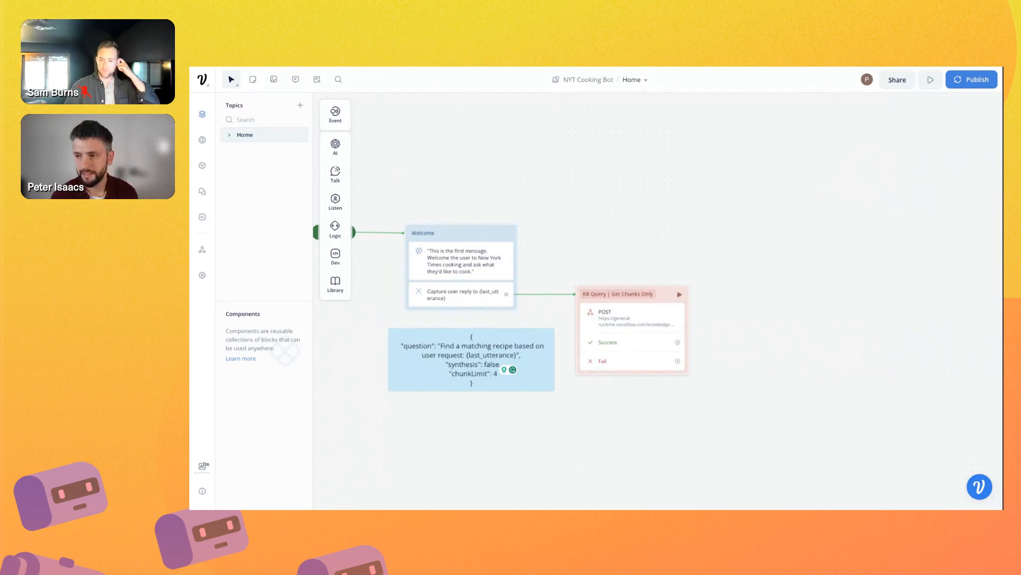
# - Examine the API key in the Authorization header of the "KB Query | Get Chunks Only" API step
pyautogui.click(635, 321)
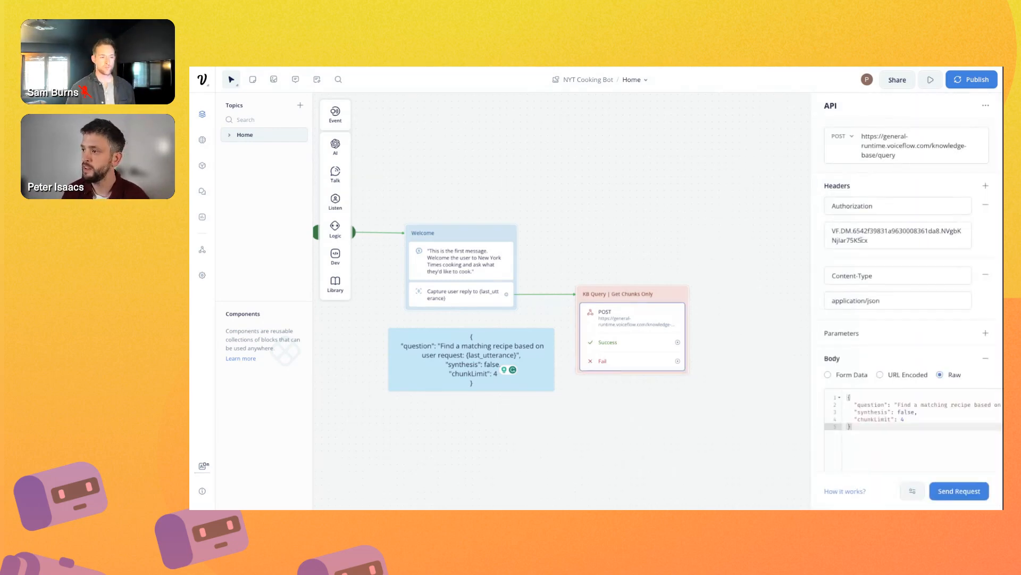
pyautogui.tripleClick(893, 241)
pyautogui.moveTo(892, 241); pyautogui.dragTo(847, 232)
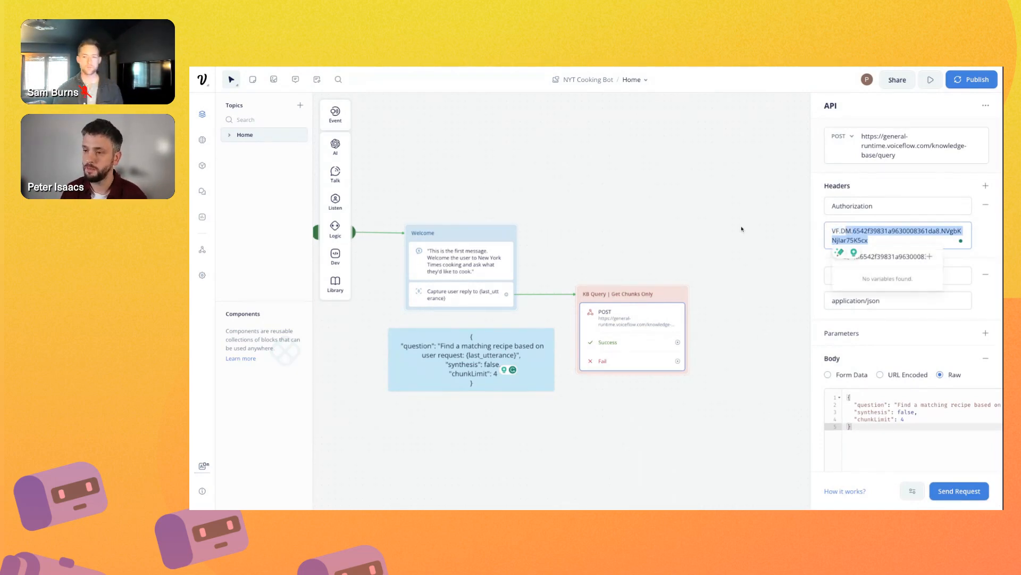
pyautogui.click(676, 227)
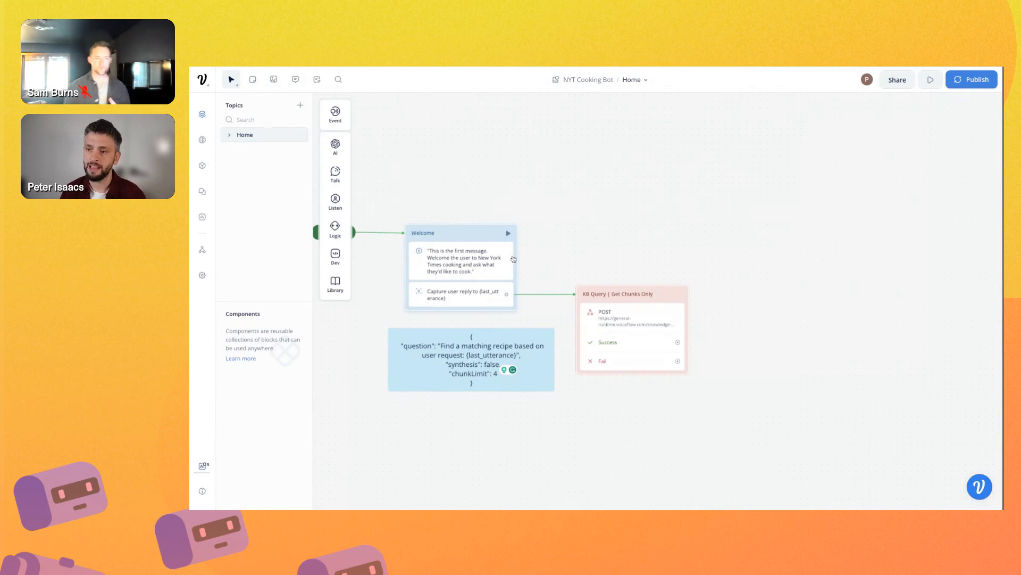
pyautogui.click(641, 326)
pyautogui.tripleClick(902, 238)
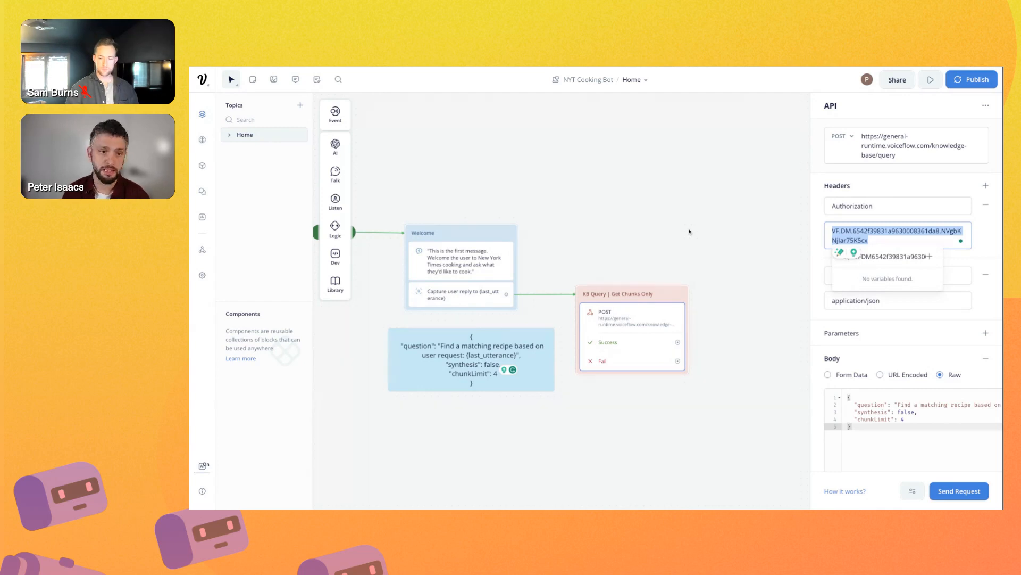
pyautogui.click(687, 414)
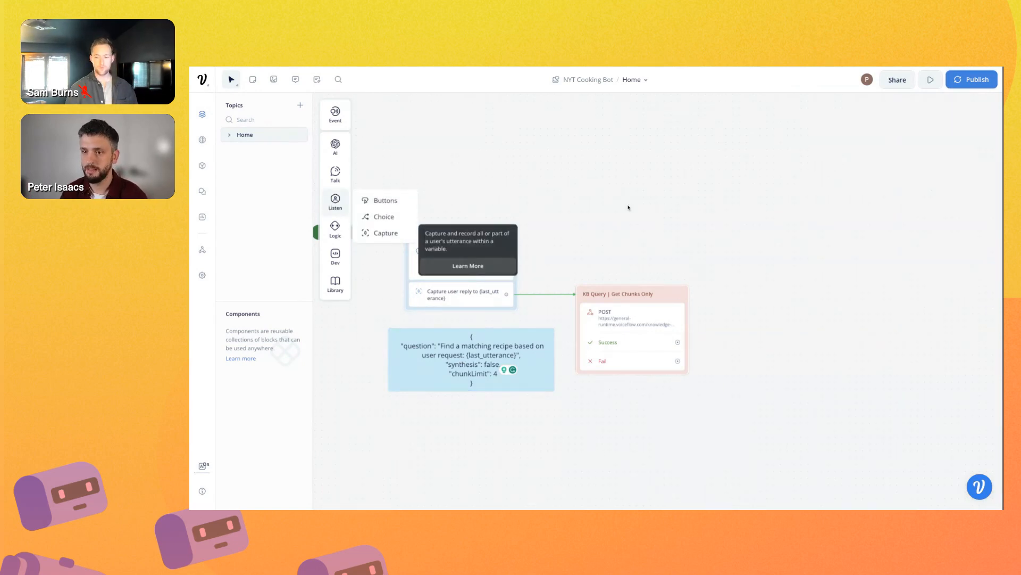
# - Add a text block beyond the KB Query block and connect the API step's Success path to it
pyautogui.moveTo(336, 173)
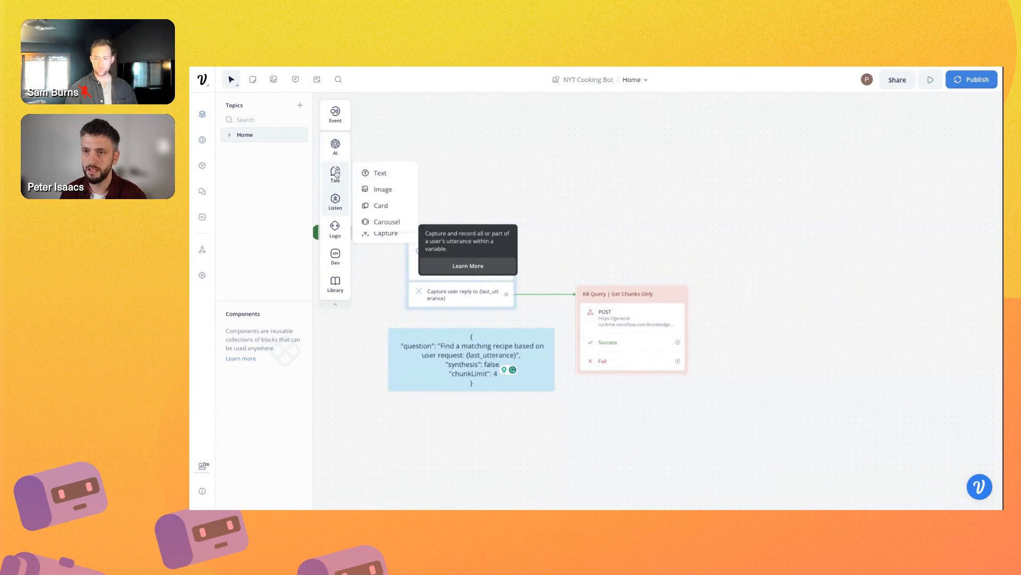
pyautogui.moveTo(377, 173); pyautogui.dragTo(745, 280)
pyautogui.click(515, 162)
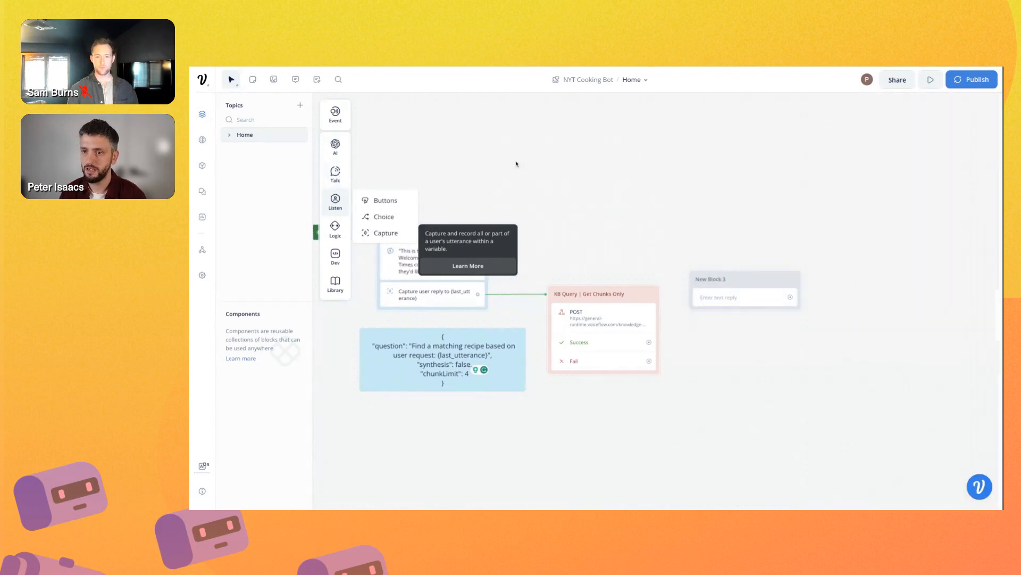
pyautogui.moveTo(764, 282); pyautogui.dragTo(805, 341)
pyautogui.moveTo(652, 344); pyautogui.dragTo(769, 340)
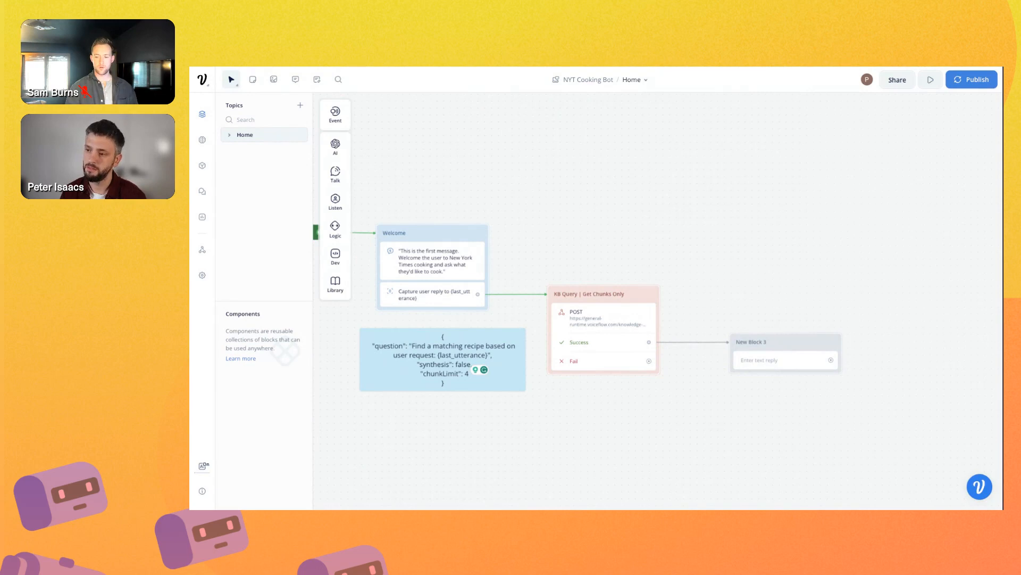
# - Set the new text block's reply to the {chunks} variable
pyautogui.click(766, 362)
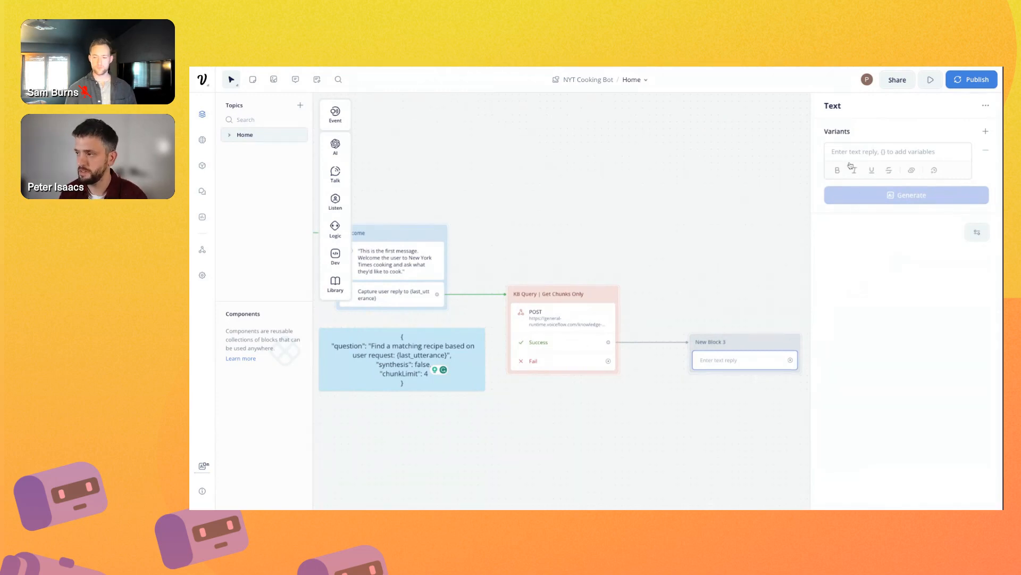
pyautogui.click(846, 152)
pyautogui.write('{ch')
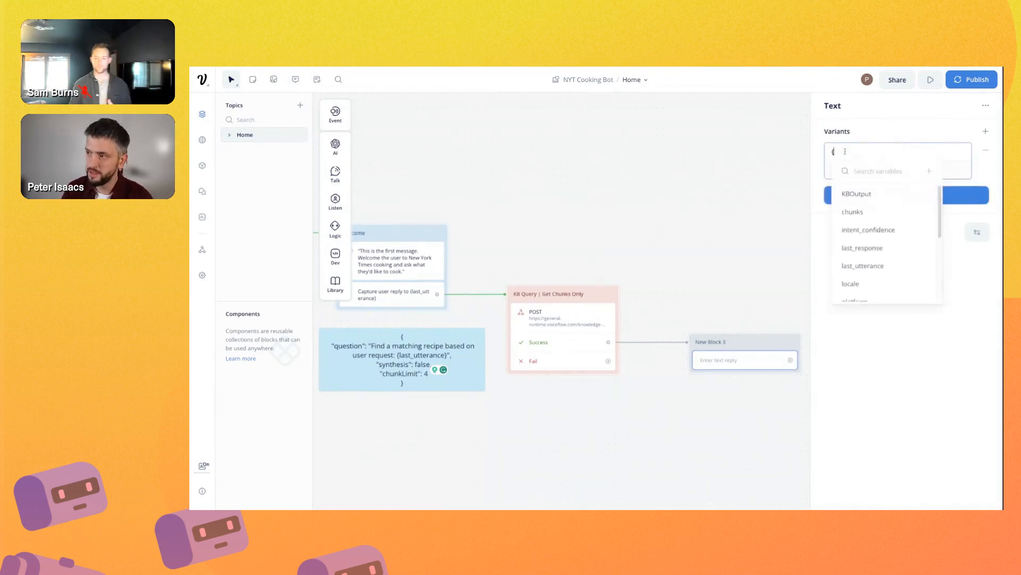
pyautogui.press('Down')
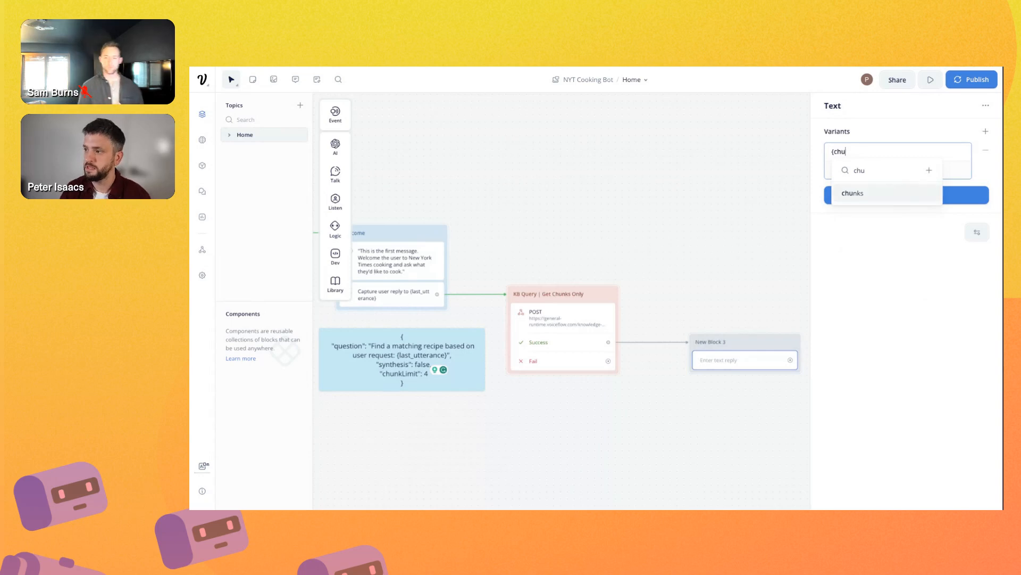
pyautogui.press('Return')
pyautogui.click(545, 225)
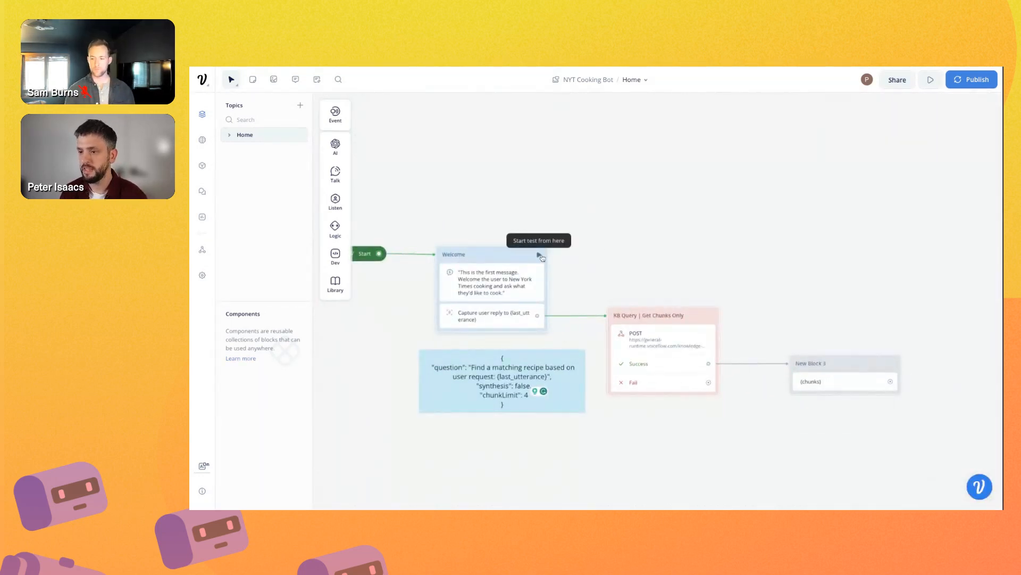
# - Test the flow from the Welcome block with the reply "I want something with chicken", and return to the designer
pyautogui.click(539, 254)
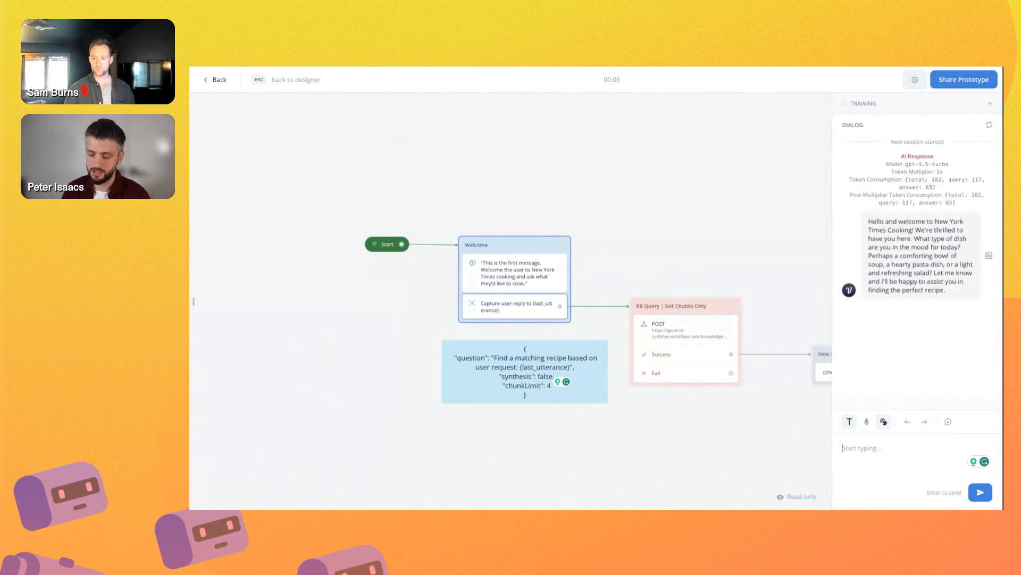
pyautogui.write('I wa')
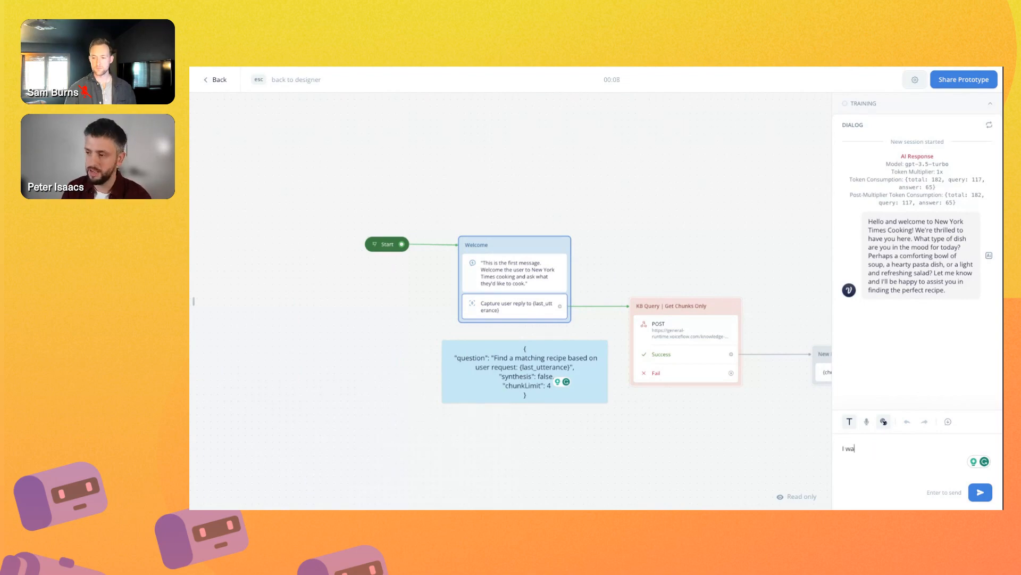
pyautogui.write('nt something witho chicken')
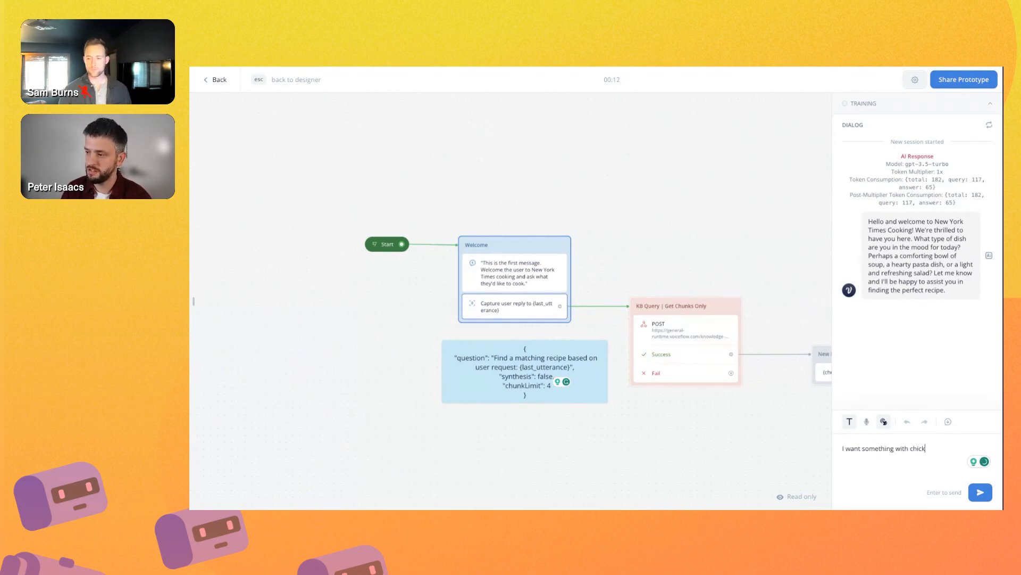
pyautogui.press('Return')
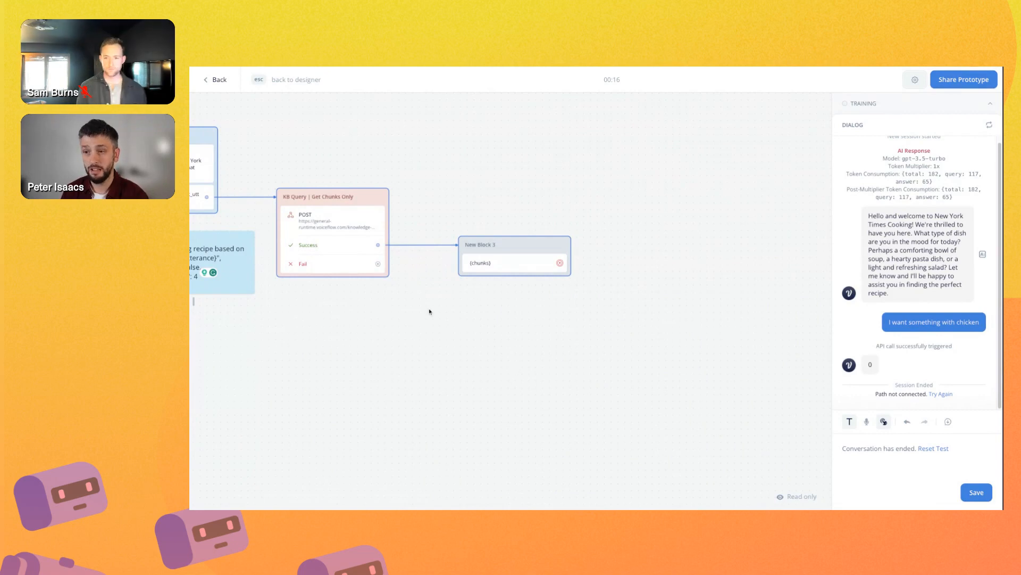
pyautogui.press('Escape')
# - Capture response.chunks from the "KB Query | Get Chunks Only" API step and apply it to the chunks variable
pyautogui.click(405, 279)
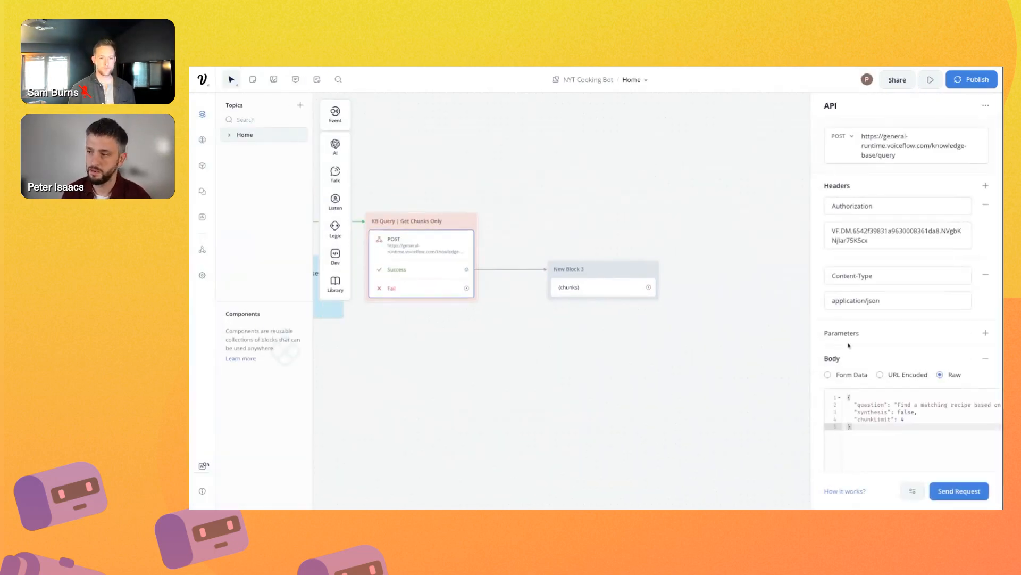
pyautogui.scroll(-3, 904, 345)
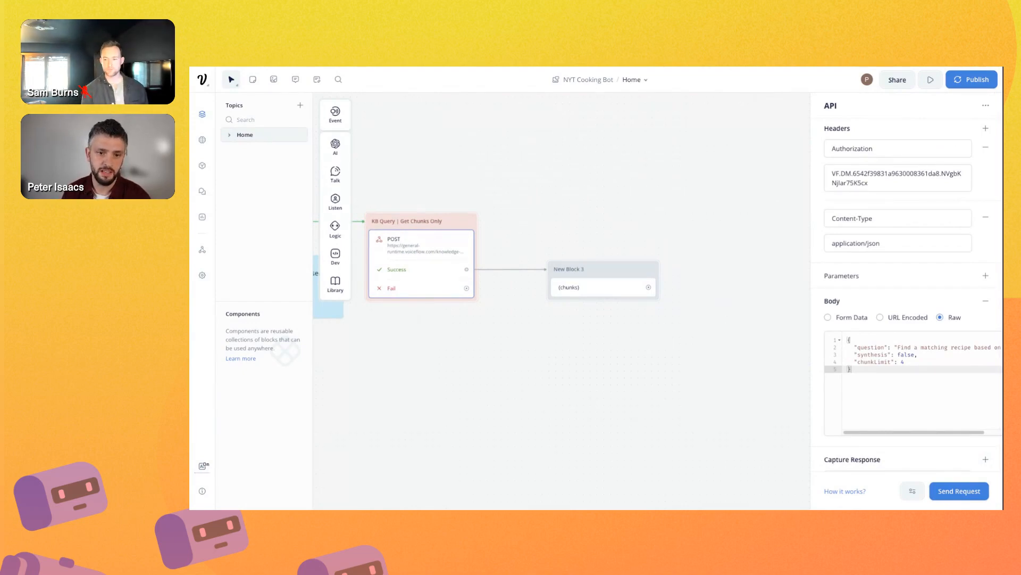
pyautogui.scroll(-2, 907, 295)
pyautogui.click(865, 428)
pyautogui.write('respo')
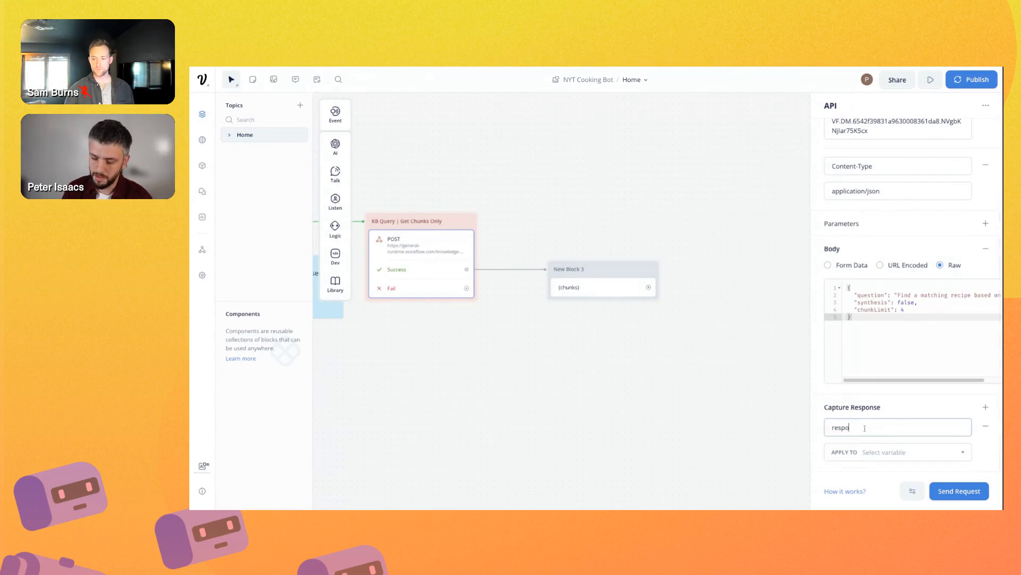
pyautogui.write('nse.chunks')
pyautogui.click(883, 452)
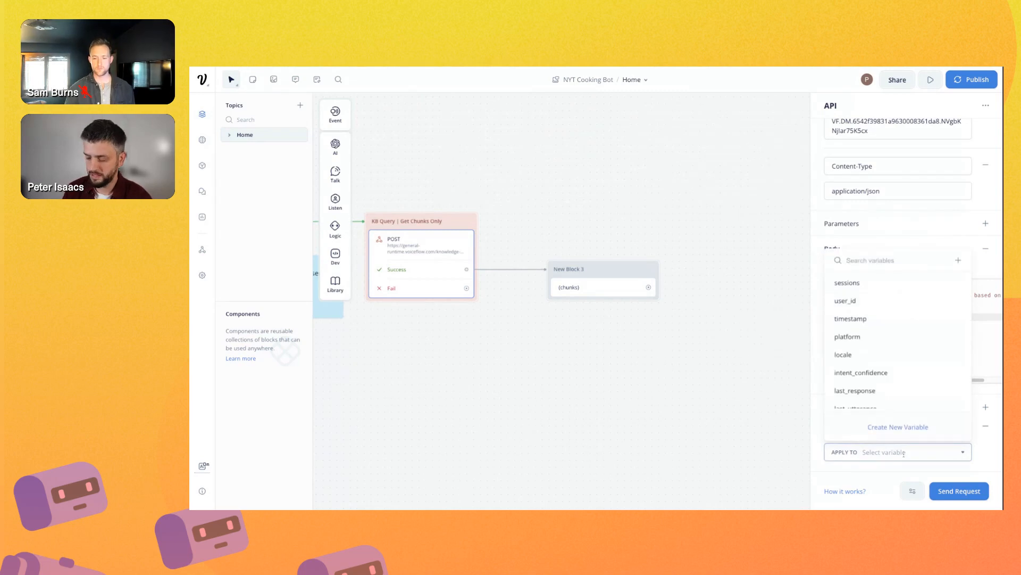
pyautogui.write('chunk')
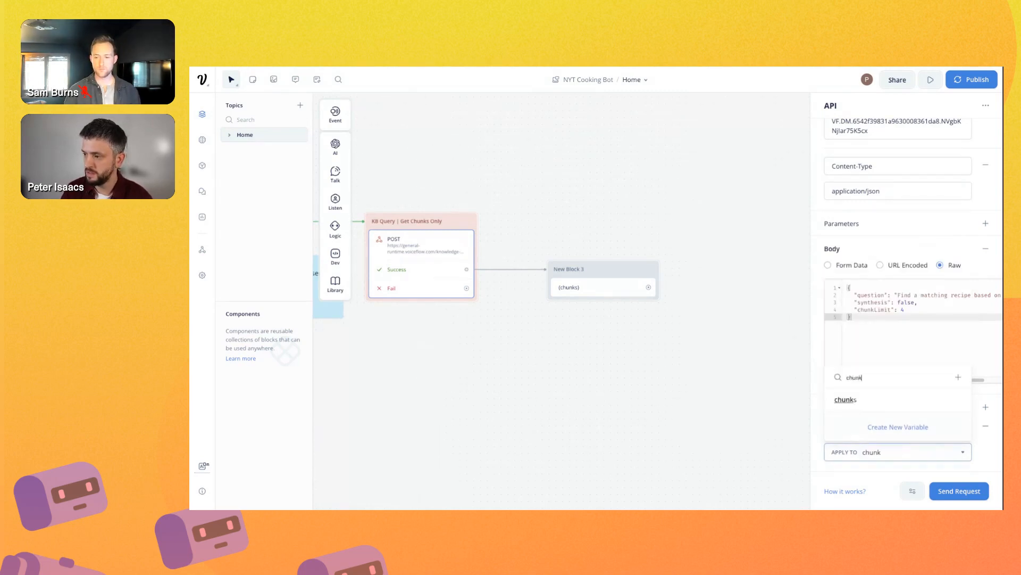
pyautogui.click(846, 399)
pyautogui.click(593, 387)
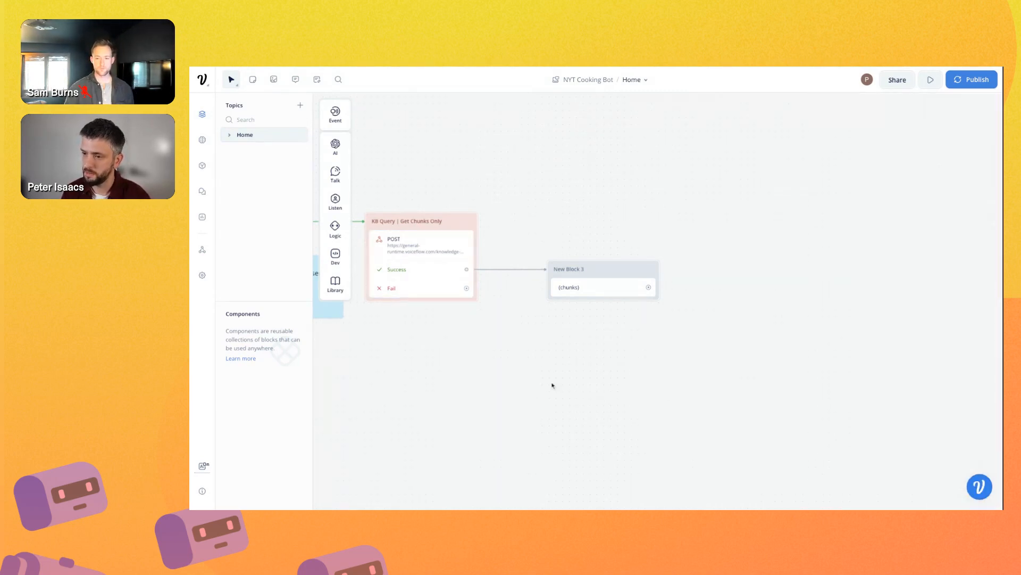
# - Rerun the test from the Welcome block with "I want something with chicken" to check the captured chunks output
pyautogui.hscroll(-5, 592, 387)
pyautogui.scroll(2, 593, 388)
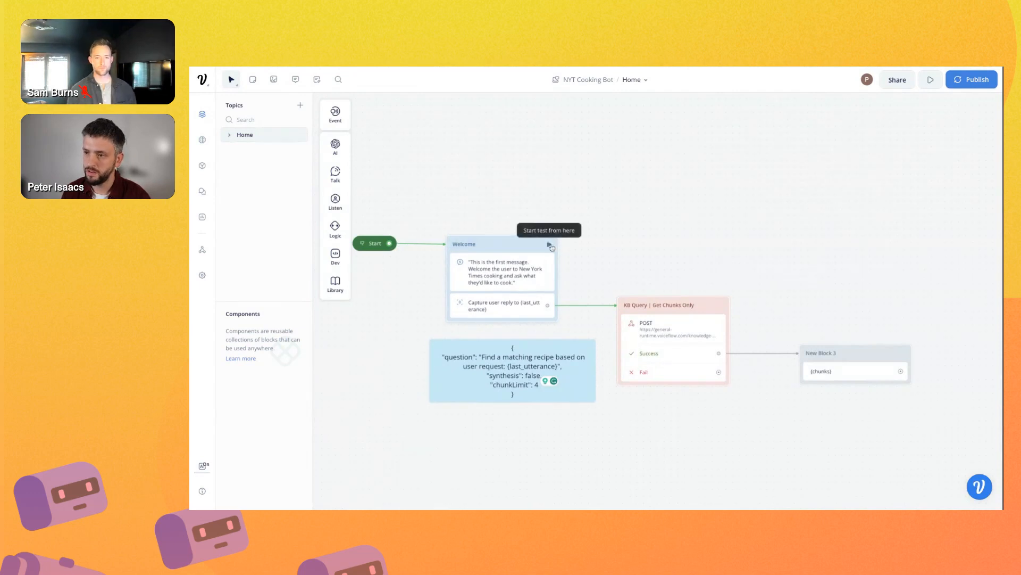
pyautogui.click(553, 246)
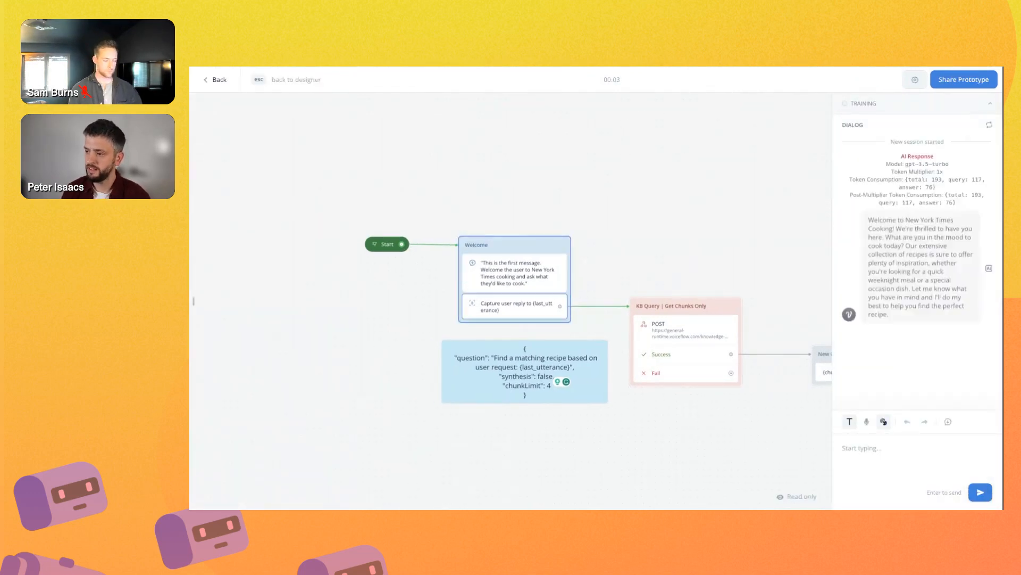
pyautogui.click(889, 450)
pyautogui.write('I wa')
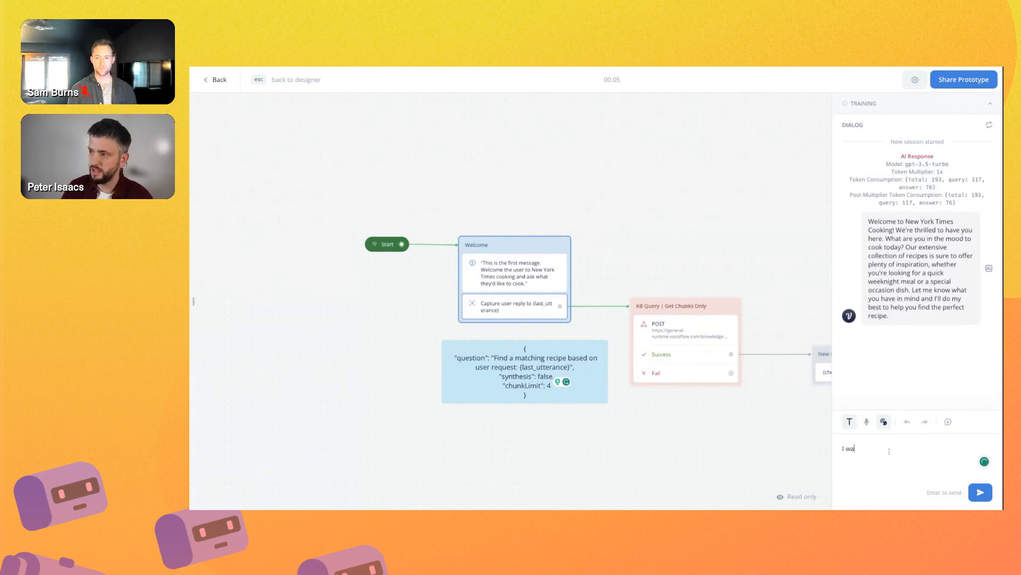
pyautogui.write('nt something with chicken')
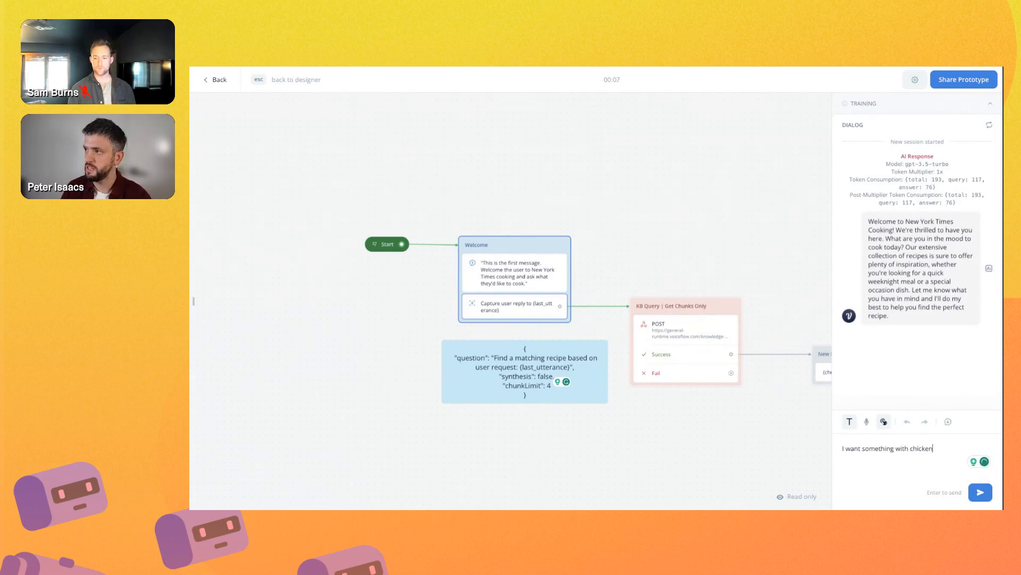
pyautogui.press('Return')
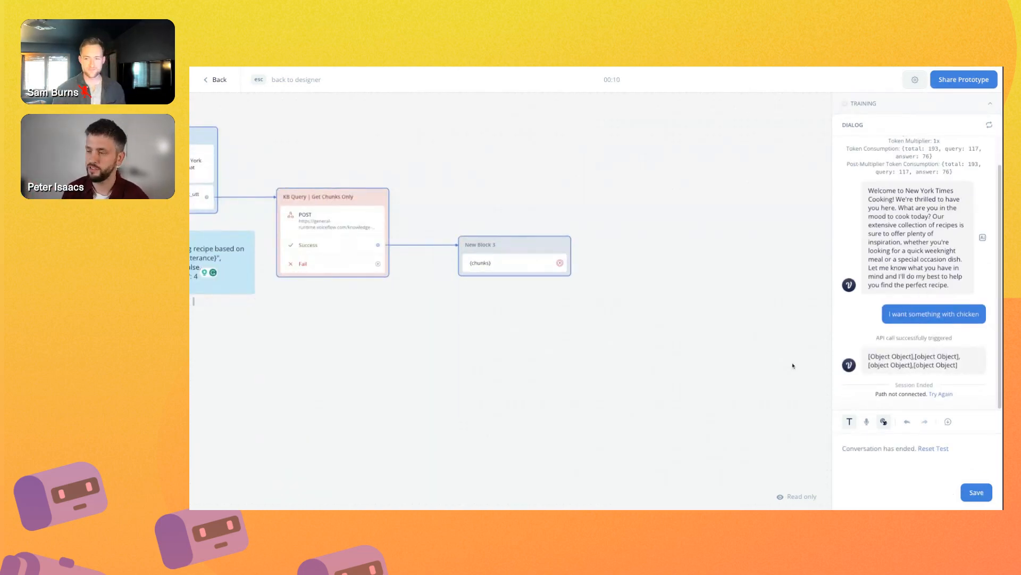
# - Return to the designer and delete the {chunks} text block connected to the KB Query step
pyautogui.press('Escape')
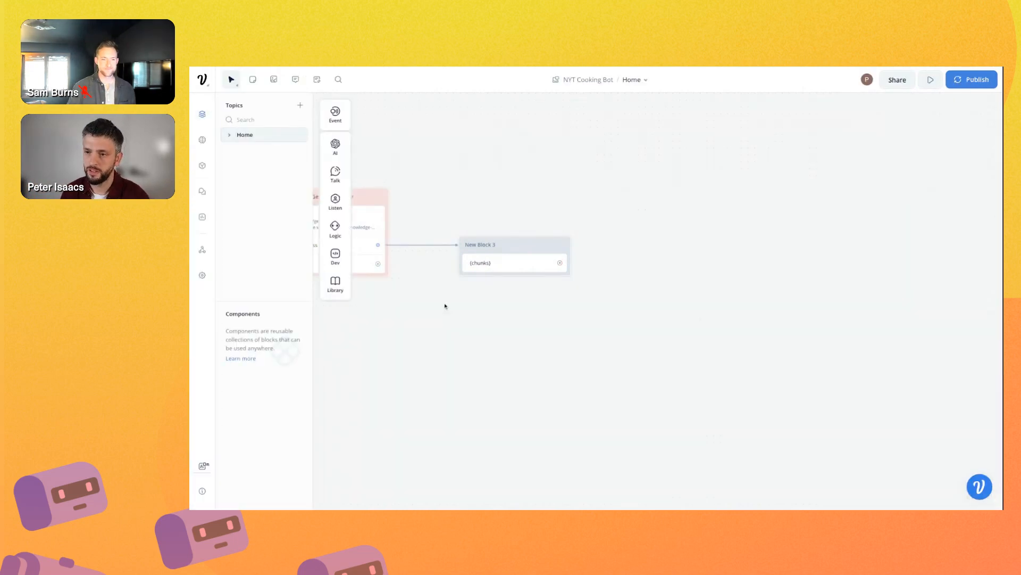
pyautogui.moveTo(610, 373); pyautogui.dragTo(477, 222)
pyautogui.press('Delete')
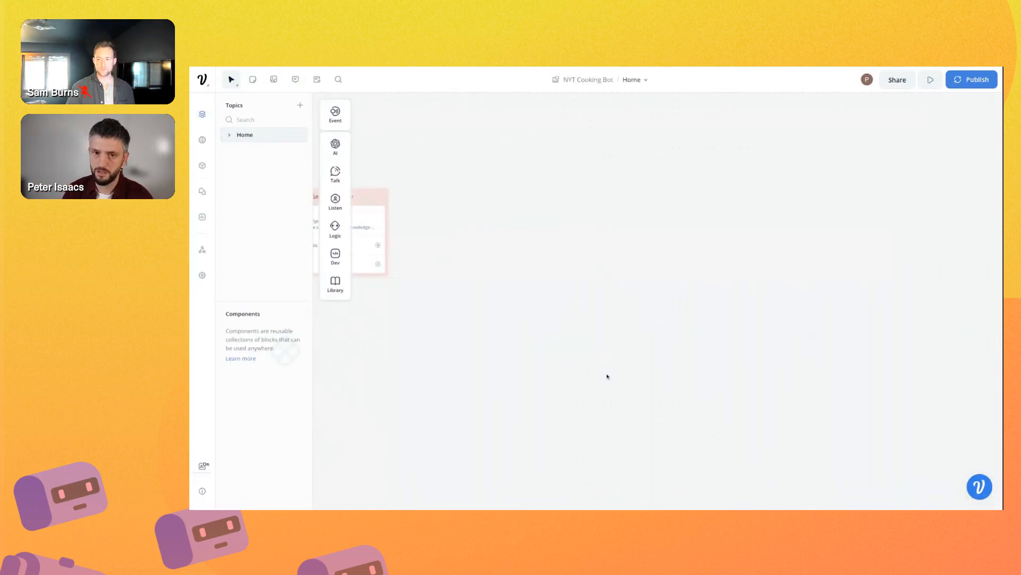
pyautogui.moveTo(442, 388); pyautogui.dragTo(588, 386)
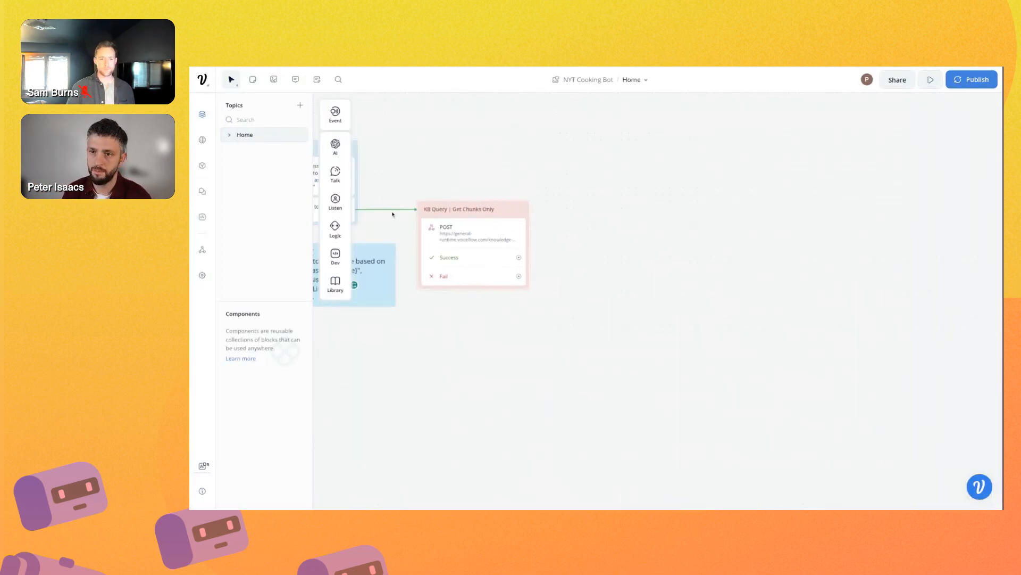
# - Add a Set block after the API step, connect the Success path to it and name the block "Extract Data"
pyautogui.moveTo(343, 228)
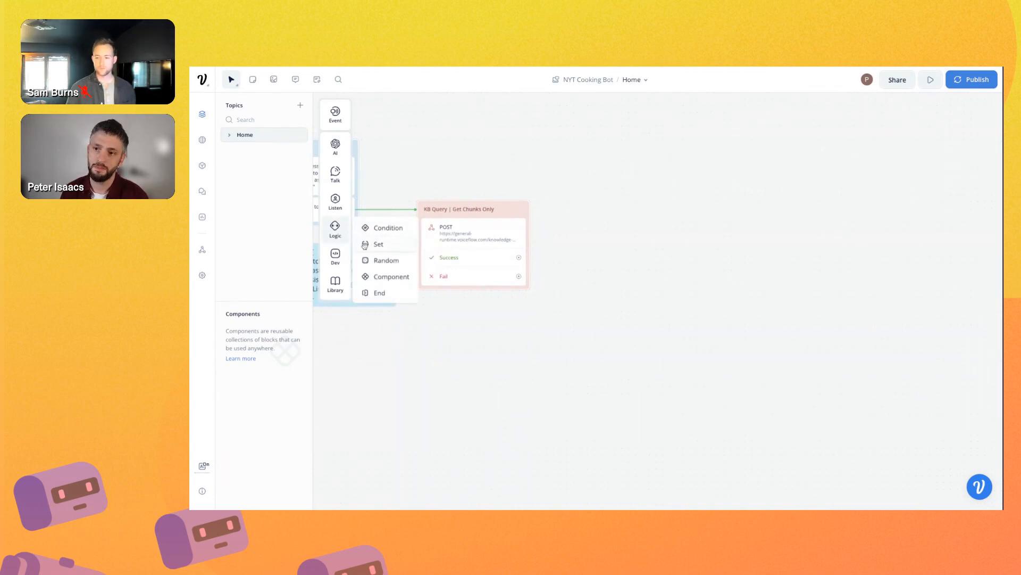
pyautogui.moveTo(367, 245)
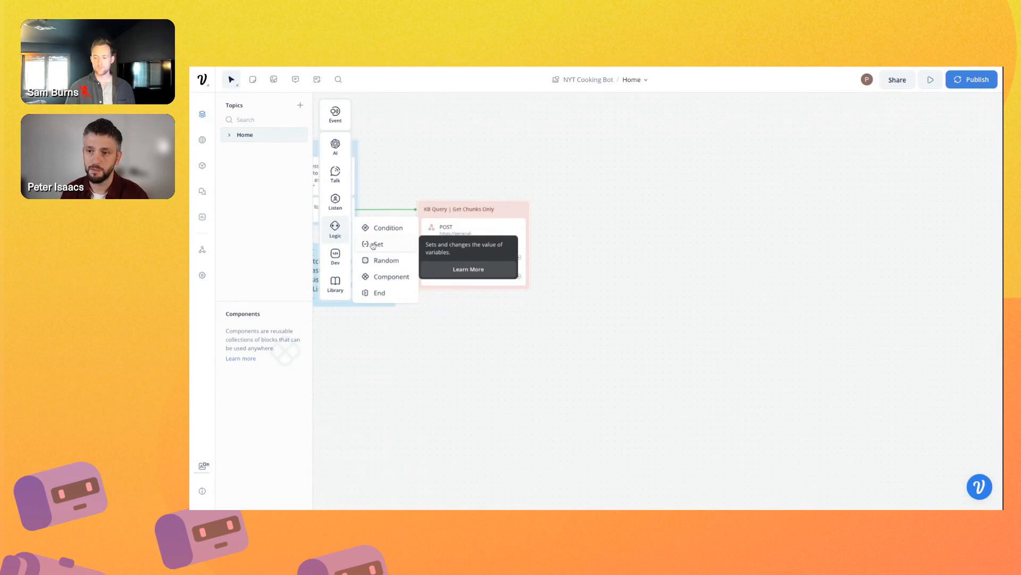
pyautogui.moveTo(373, 244); pyautogui.dragTo(646, 266)
pyautogui.moveTo(519, 257); pyautogui.dragTo(644, 275)
pyautogui.doubleClick(616, 258)
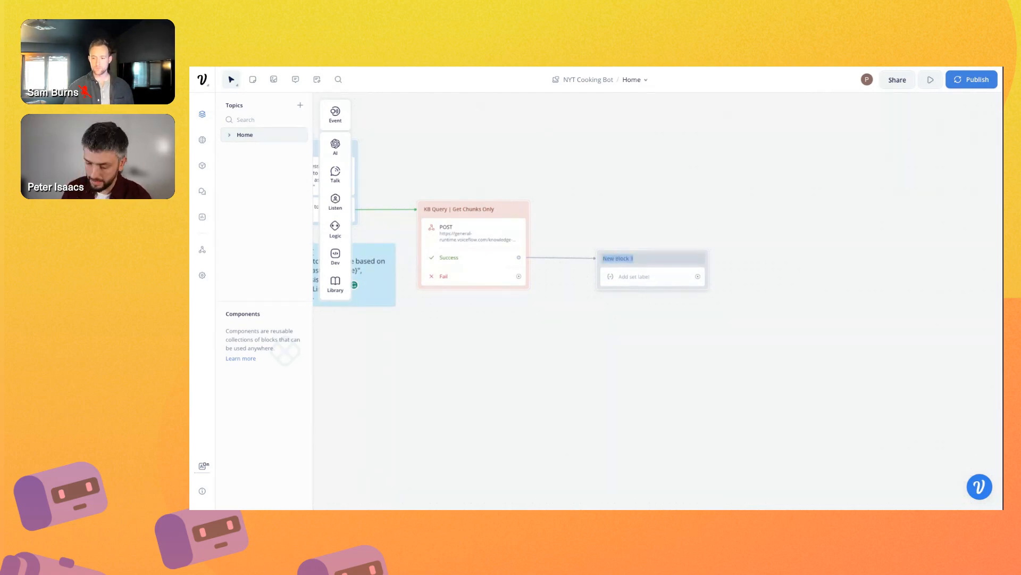
pyautogui.write('Extract Data')
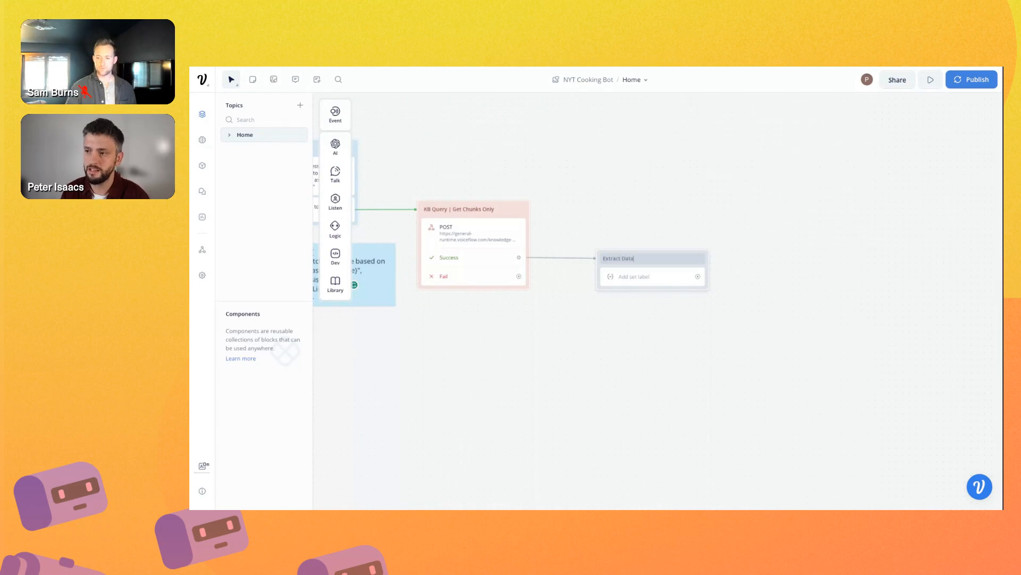
pyautogui.click(672, 323)
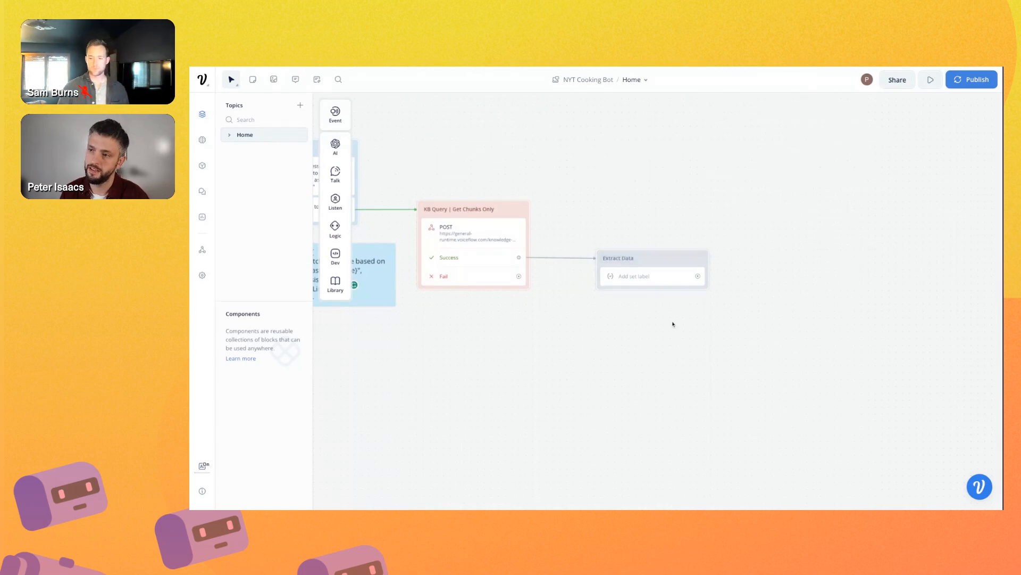
# - Color the connector between the Success path and the Extract Data block green
pyautogui.click(562, 259)
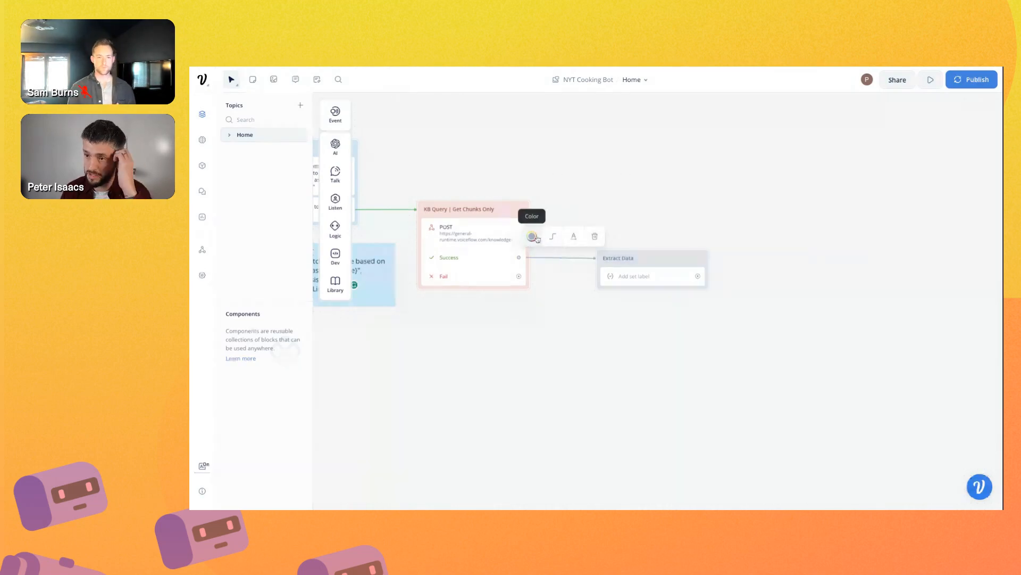
pyautogui.click(532, 236)
pyautogui.click(527, 295)
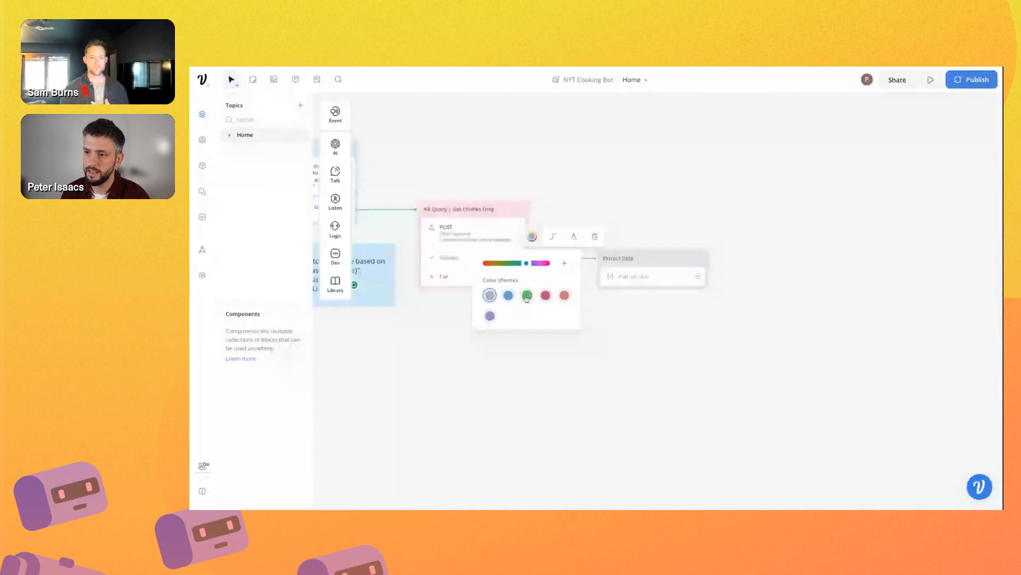
pyautogui.click(650, 307)
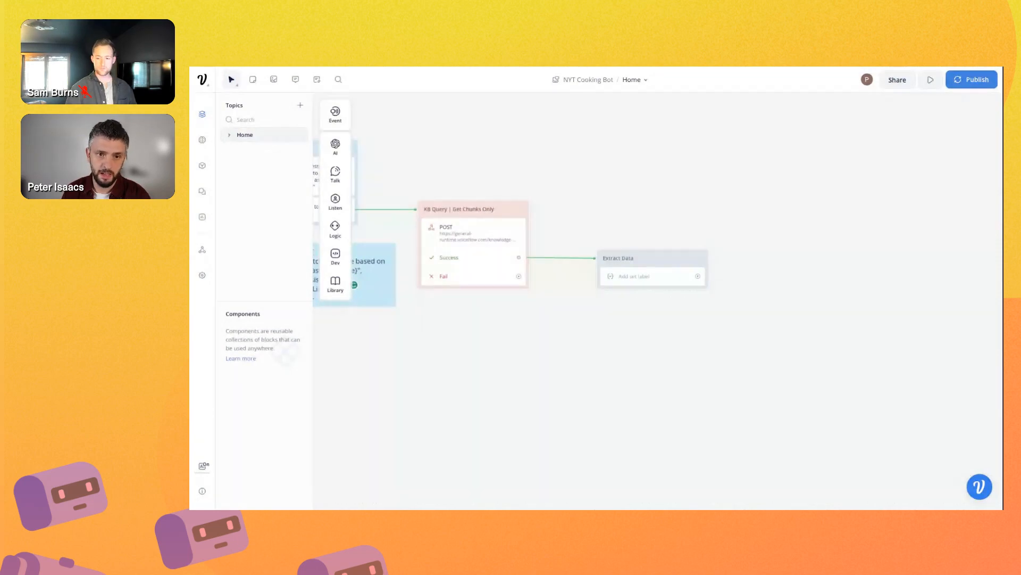
# - Label the Set step in the Extract Data block "Strigify Chunks" and apply it to the chunks variable
pyautogui.click(652, 276)
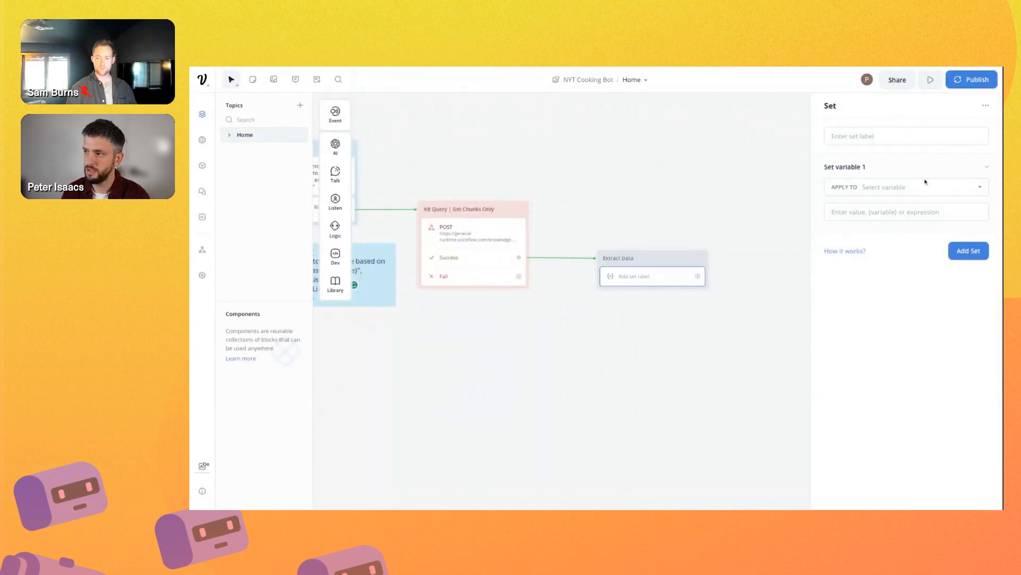
pyautogui.click(867, 134)
pyautogui.write('Strigify Chunks')
pyautogui.click(905, 186)
pyautogui.write('chun')
pyautogui.press('Return')
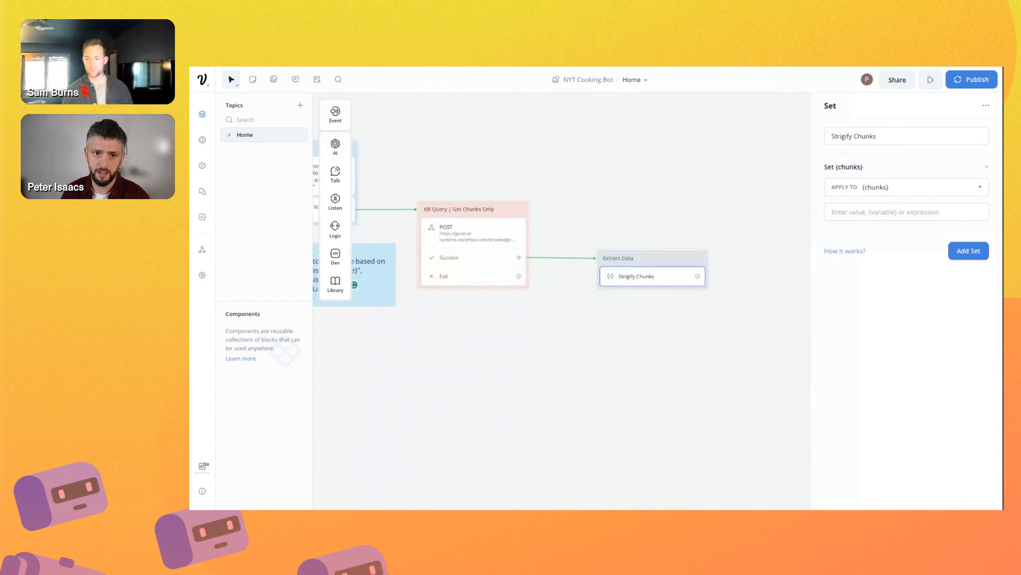
# - Set the chunks variable's value to the expression JSON.stringify({chunks})
pyautogui.click(907, 212)
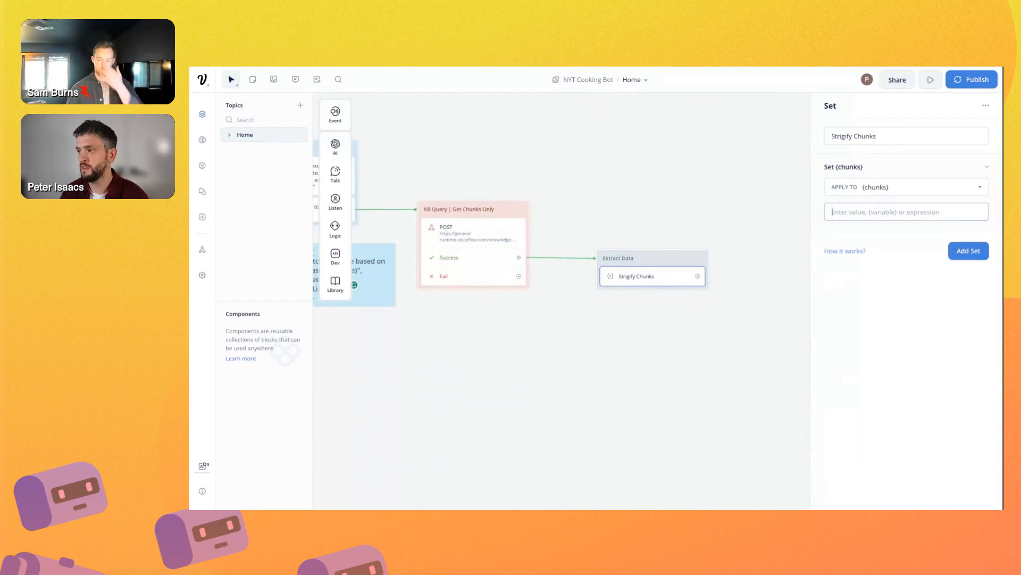
pyautogui.write('JSON.stringify( {chunks} )')
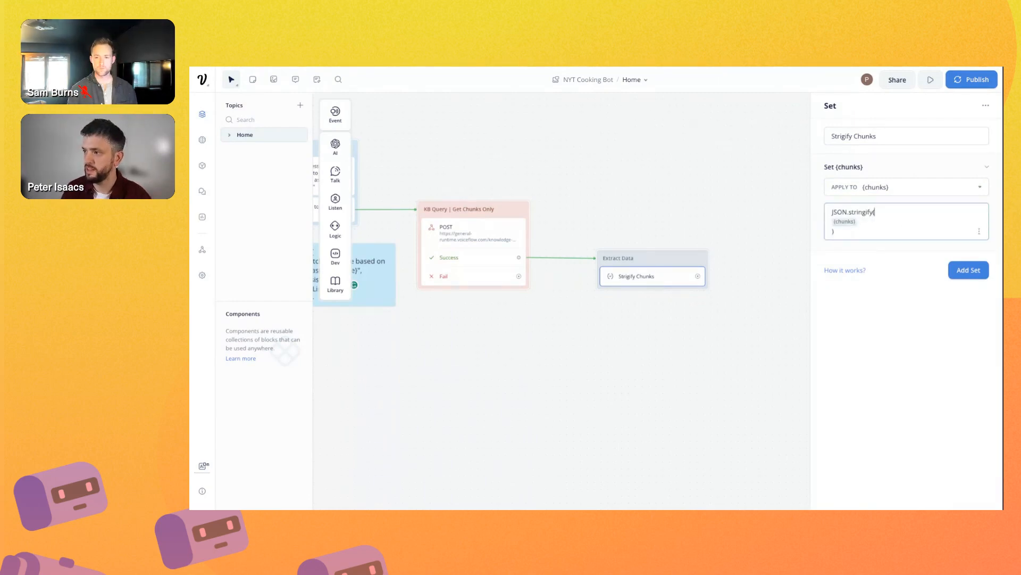
pyautogui.press('Delete')
pyautogui.press('Right')
pyautogui.press('Delete')
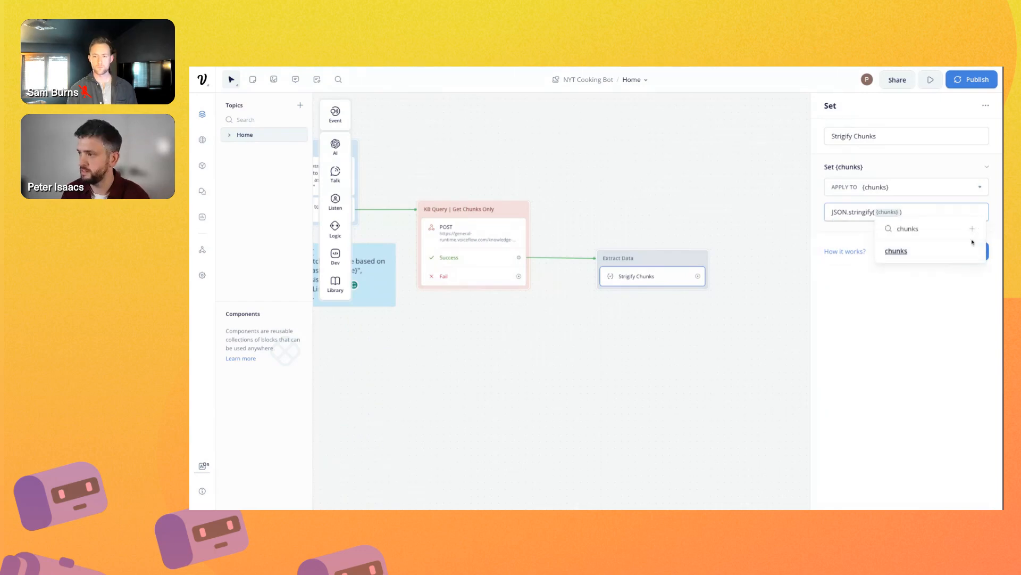
pyautogui.click(903, 249)
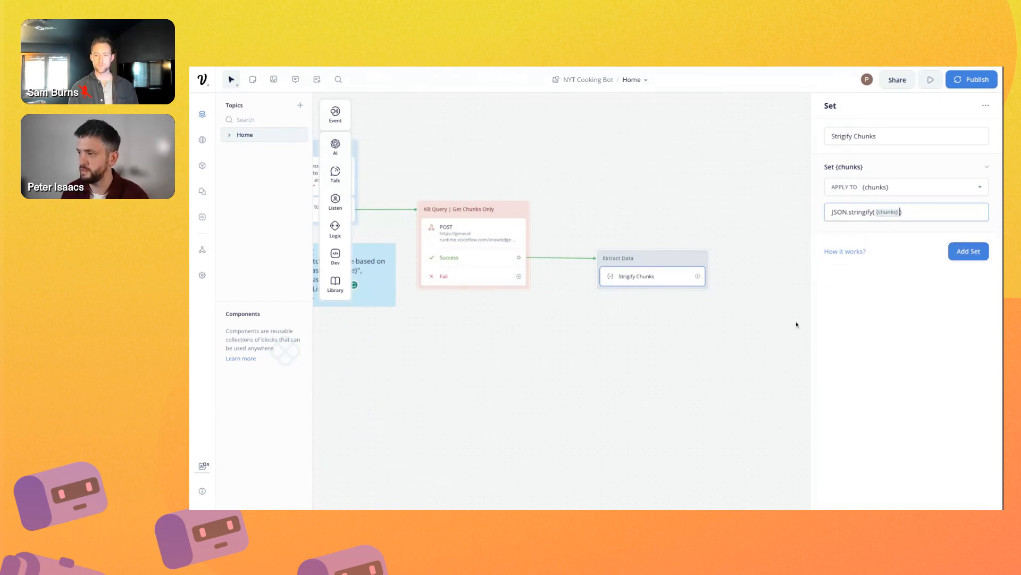
pyautogui.click(715, 338)
# - Add a text step below Strigify Chunks in the Extract Data block and set its reply to {chunks}
pyautogui.moveTo(341, 171)
pyautogui.moveTo(402, 175); pyautogui.dragTo(647, 295)
pyautogui.click(863, 153)
pyautogui.write('{chun')
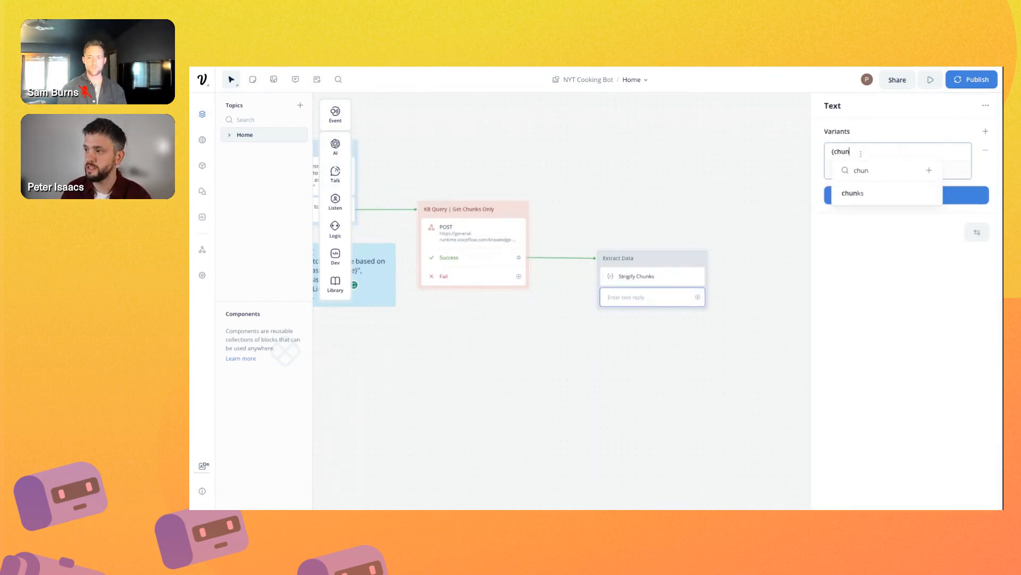
pyautogui.click(875, 195)
# - Test the flow from the Welcome block with "I want something with chicken", examine the stringified chunks in the dialog and return to the designer
pyautogui.hscroll(-5, 612, 399)
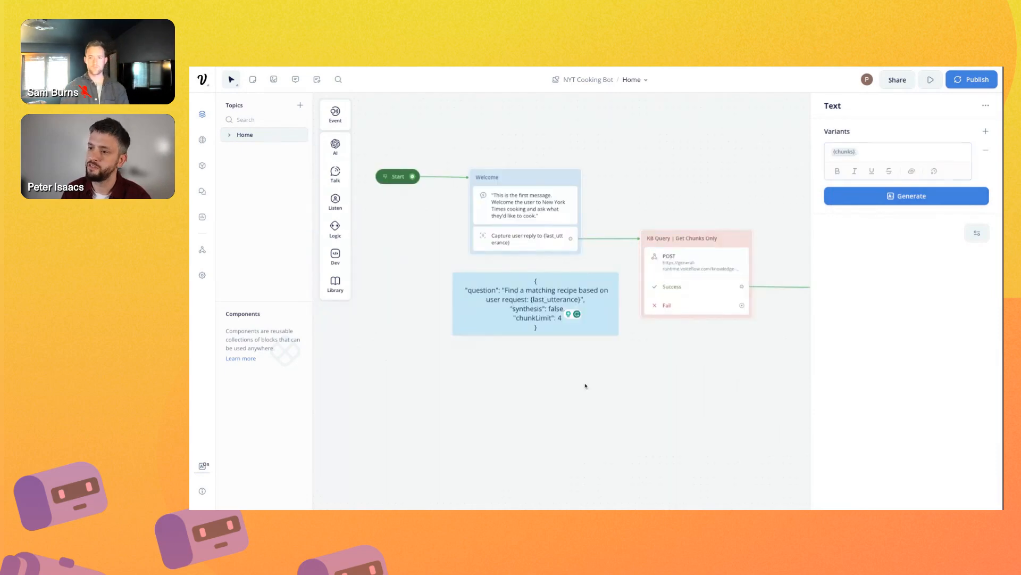
pyautogui.click(587, 385)
pyautogui.click(573, 178)
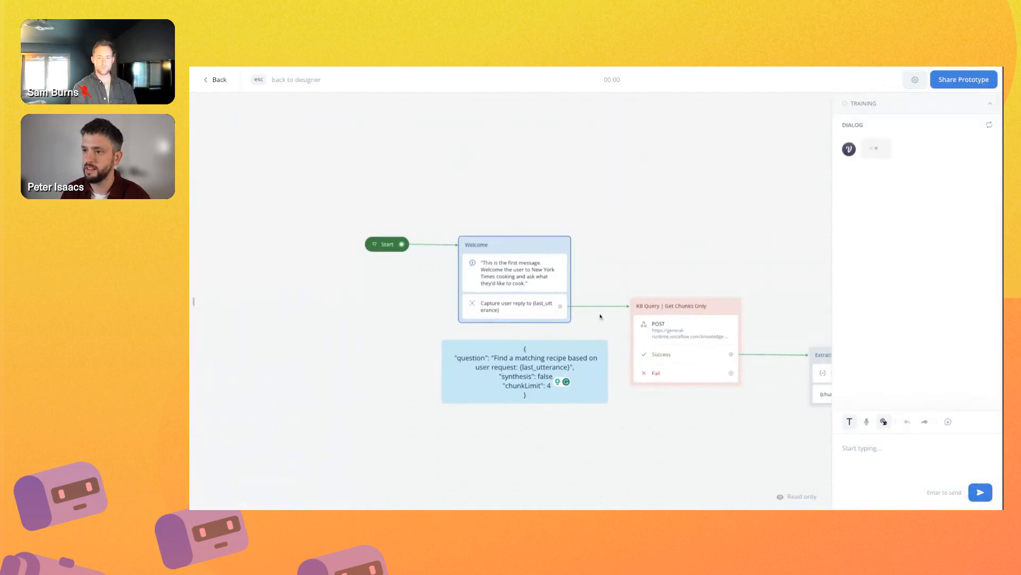
pyautogui.write('I want')
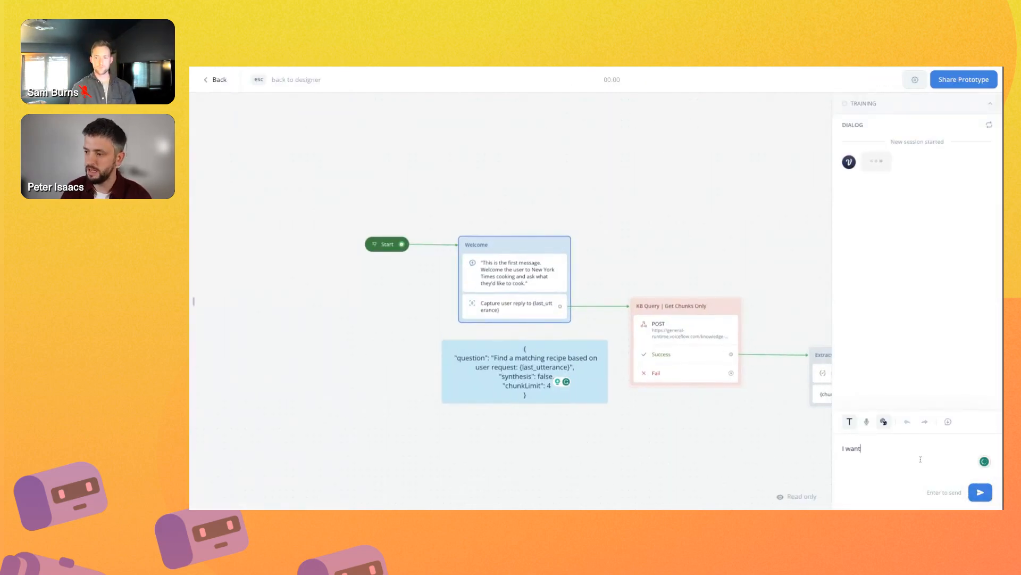
pyautogui.write(' something with chicken')
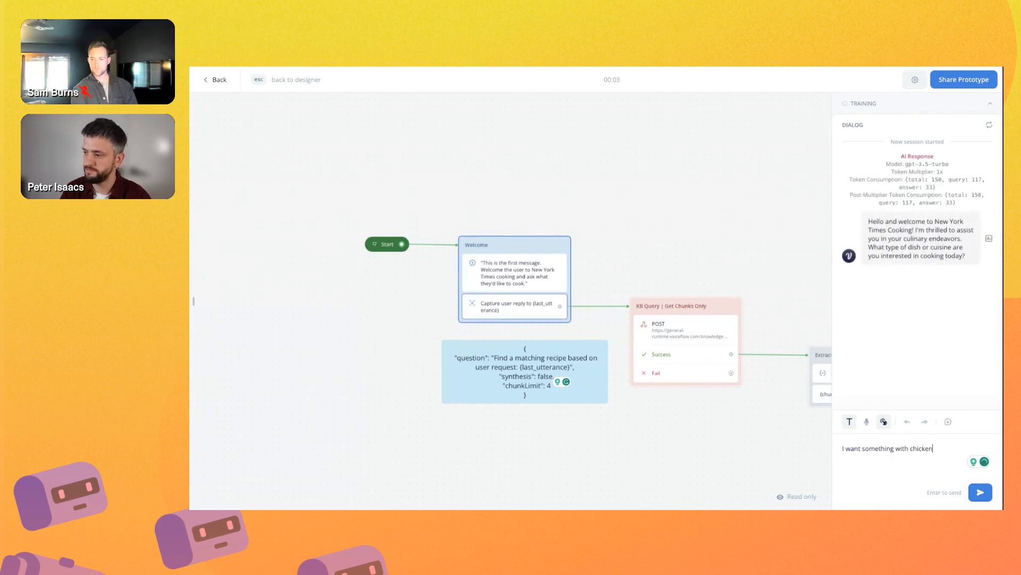
pyautogui.press('Return')
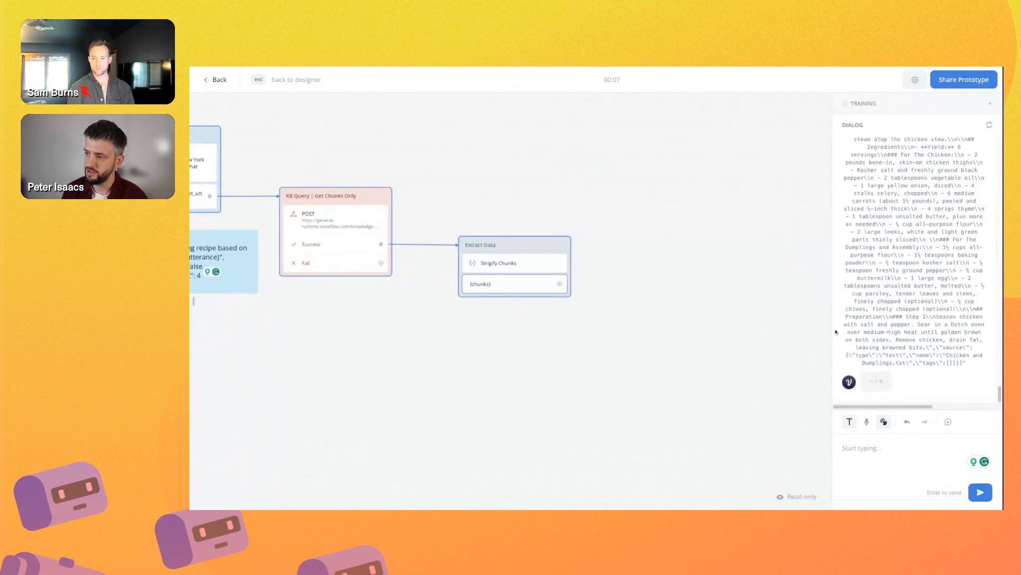
pyautogui.scroll(-3, 917, 301)
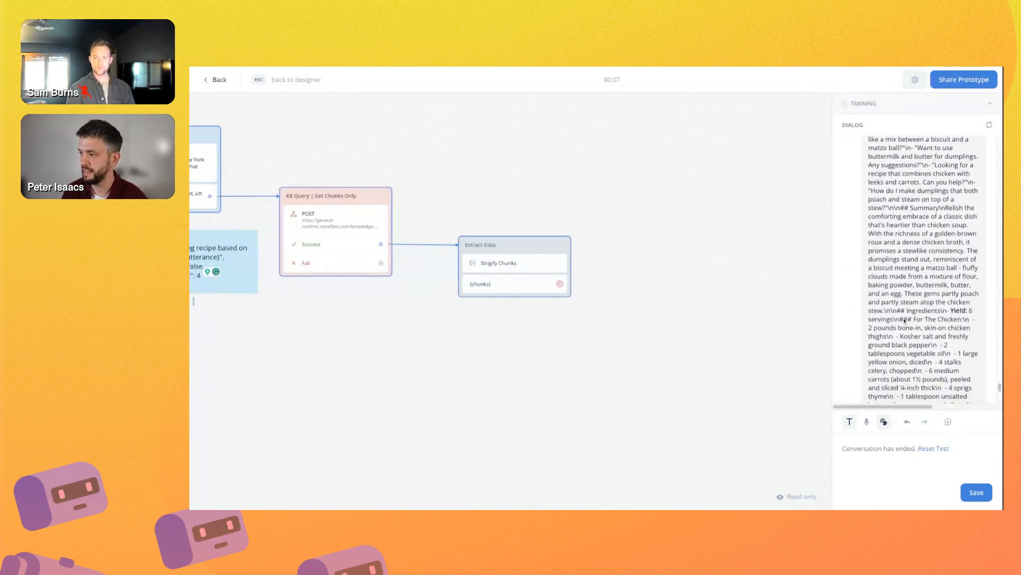
pyautogui.scroll(10, 913, 316)
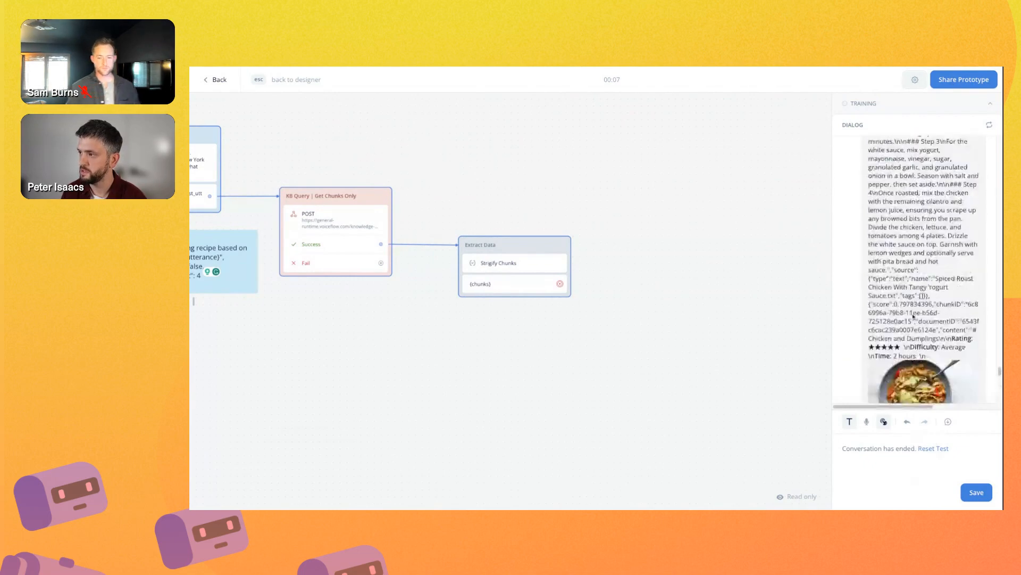
pyautogui.scroll(-5, 917, 270)
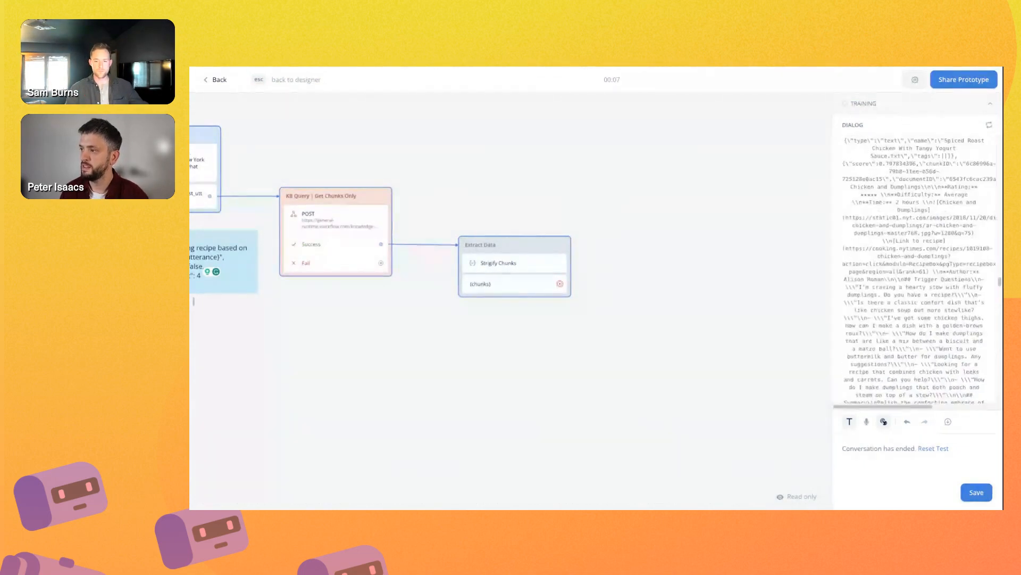
pyautogui.press('Escape')
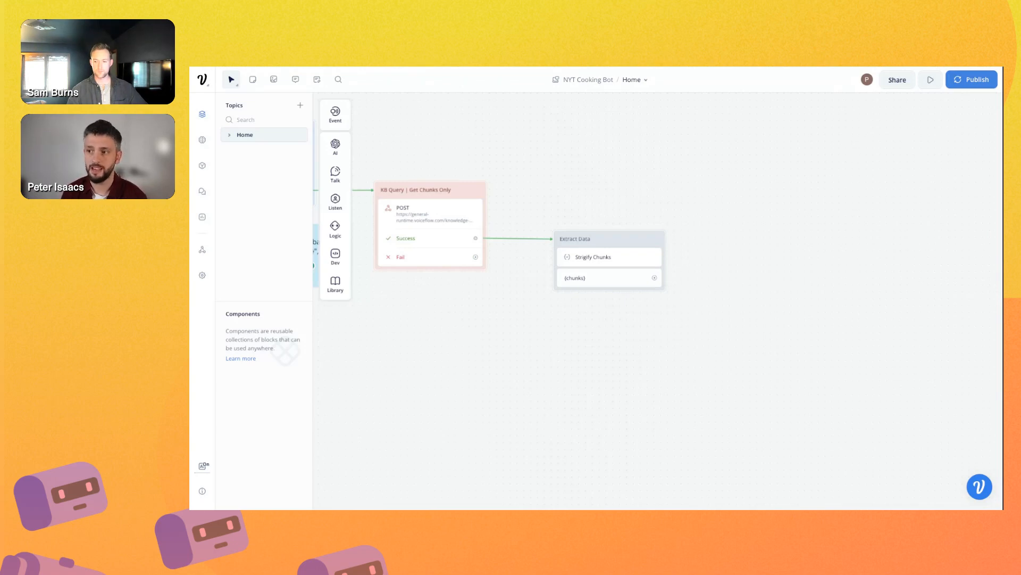
# - Delete the {chunks} text step from the Extract Data block and add a JavaScript step as a separate block beneath it
pyautogui.rightClick(598, 280)
pyautogui.click(656, 380)
pyautogui.moveTo(339, 258)
pyautogui.moveTo(384, 274); pyautogui.dragTo(617, 278)
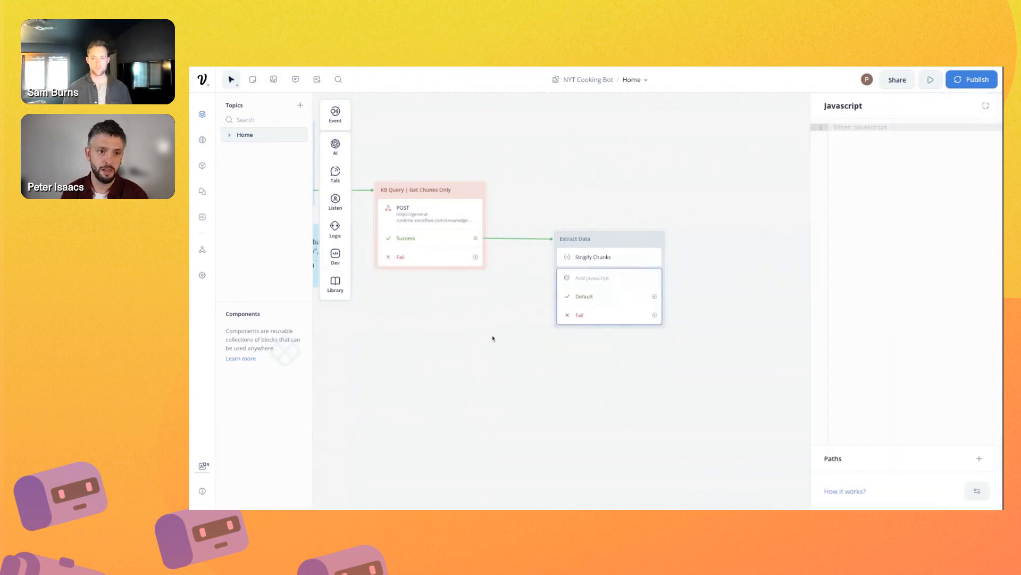
pyautogui.moveTo(593, 285); pyautogui.dragTo(570, 431)
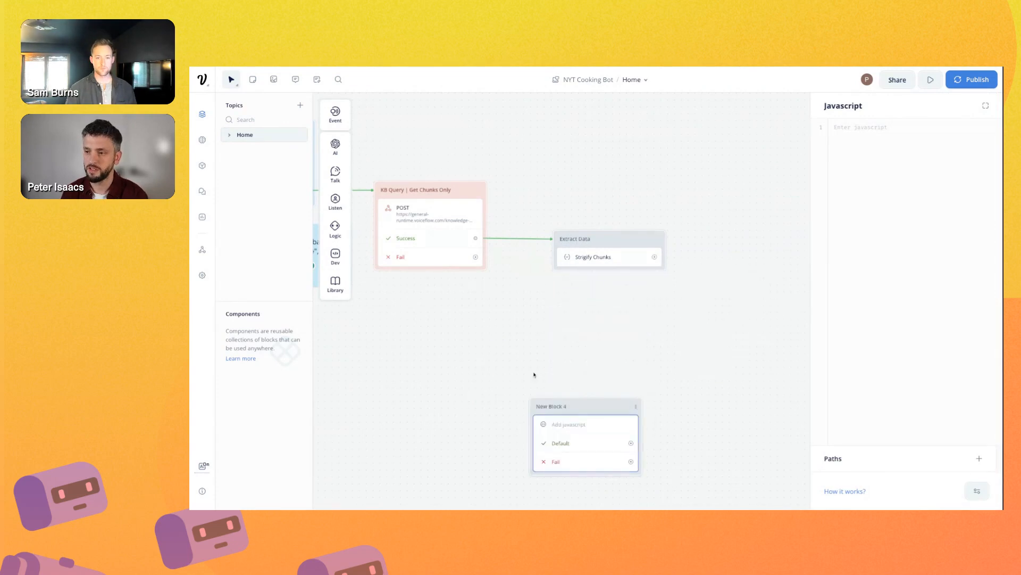
# - Add a Set AI step prompting a match for {last_utterance} using only {chunks}, returned as name, description, image and recipeURL, or {"status":"0"} if none matches
pyautogui.moveTo(335, 146)
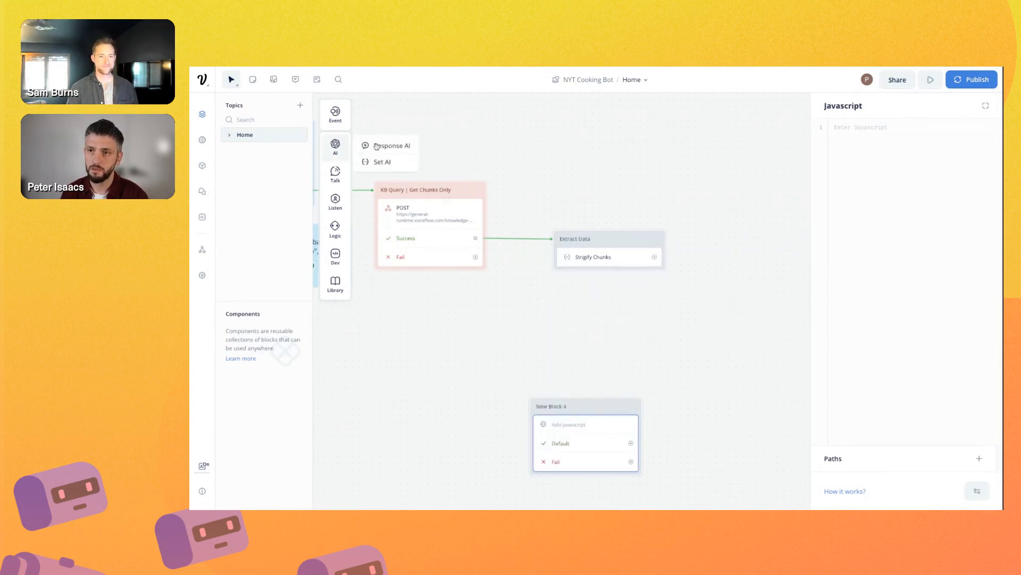
pyautogui.moveTo(380, 162); pyautogui.dragTo(609, 278)
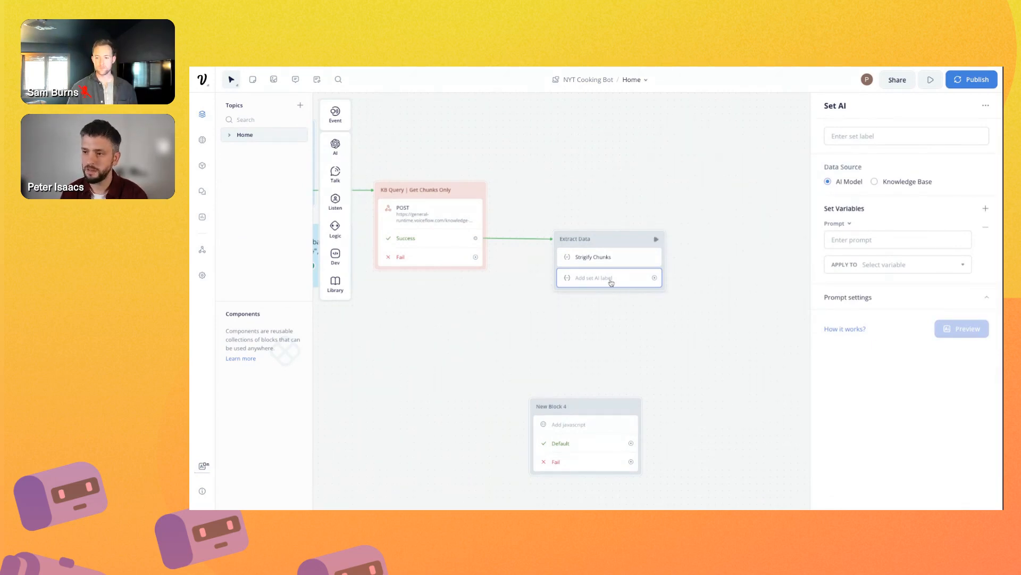
pyautogui.click(885, 239)
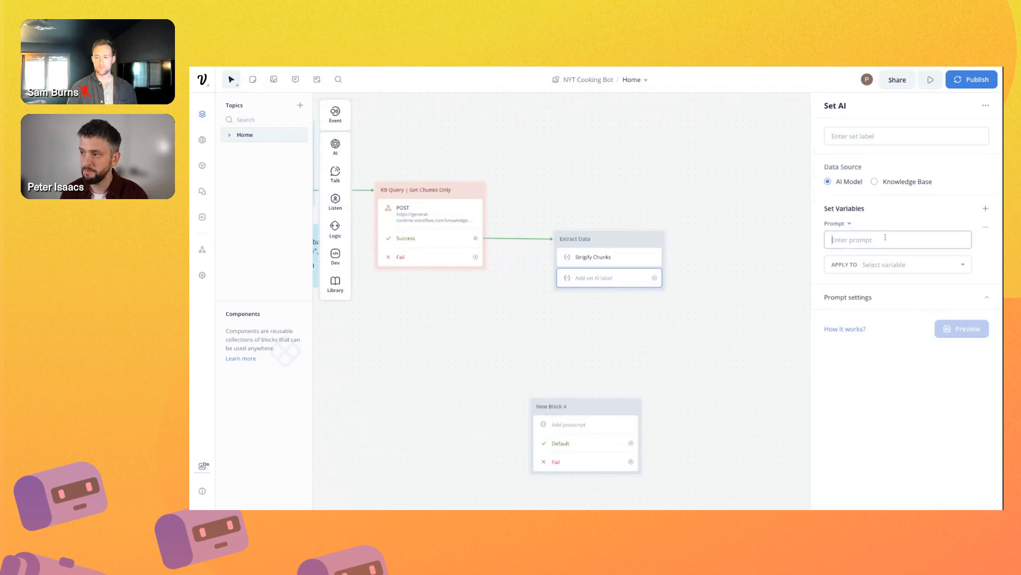
pyautogui.write('Only using the following chunks: ```{chunks}```, find the best recipe that matches user\'s query: ```{last_utterance}```. If you find one, return it in this format: ```{"name":"[recipe name]","description":"[recipe description]","image":"[image URL]","recipeURL":"[recipe link]"}```. If no recipe matches, respond with ```{"status":"0"}```. Do not invent details; use only the available data from chunk.')
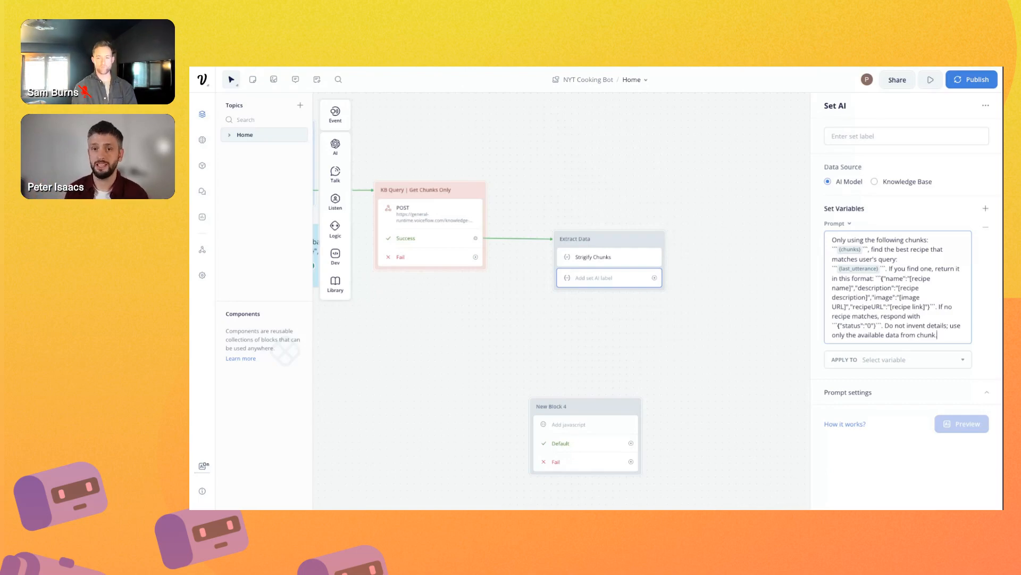
# - Move the JavaScript step into the Extract Data block below the Set AI step
pyautogui.click(677, 352)
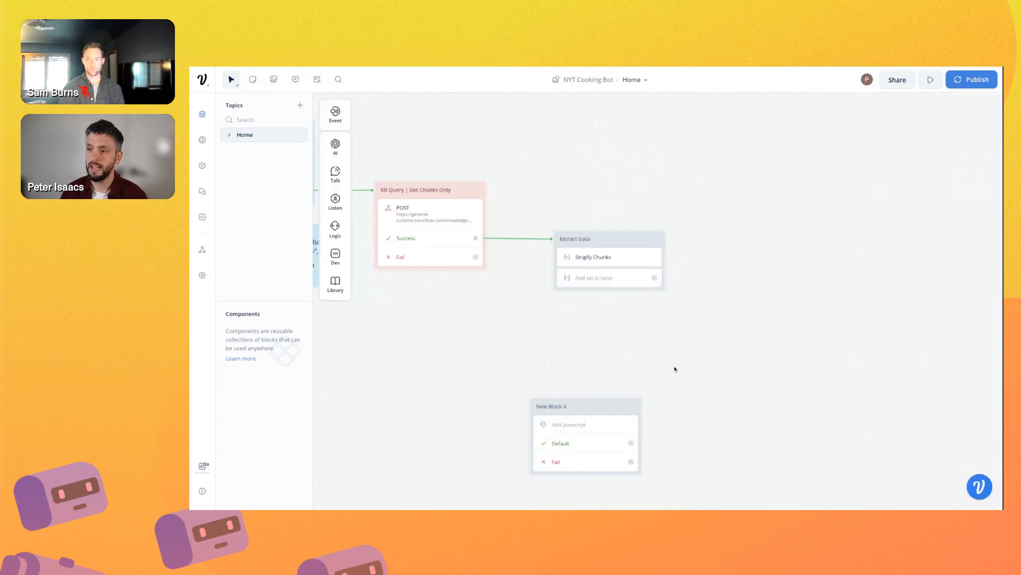
pyautogui.moveTo(605, 408); pyautogui.dragTo(628, 289)
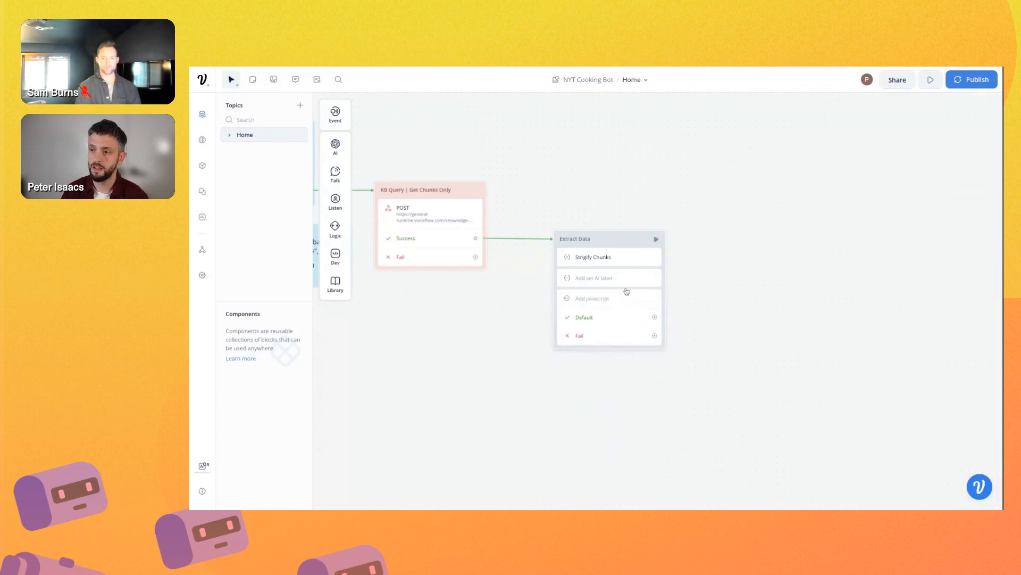
# - Label the Set AI step in the Extract Data block "Extract Recipe Info"
pyautogui.click(615, 279)
pyautogui.click(887, 138)
pyautogui.write('E')
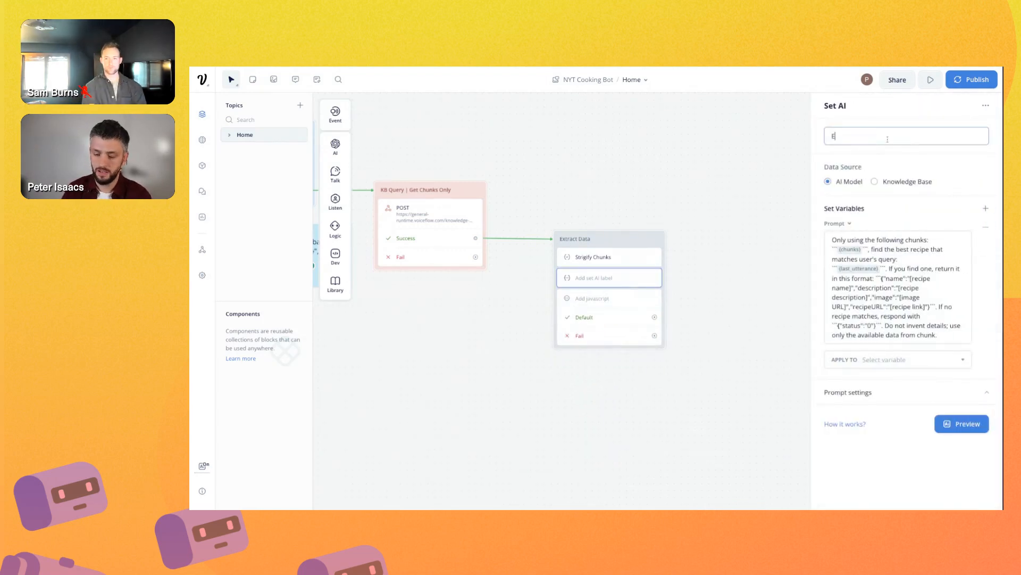
pyautogui.write('xtract Recipe Info')
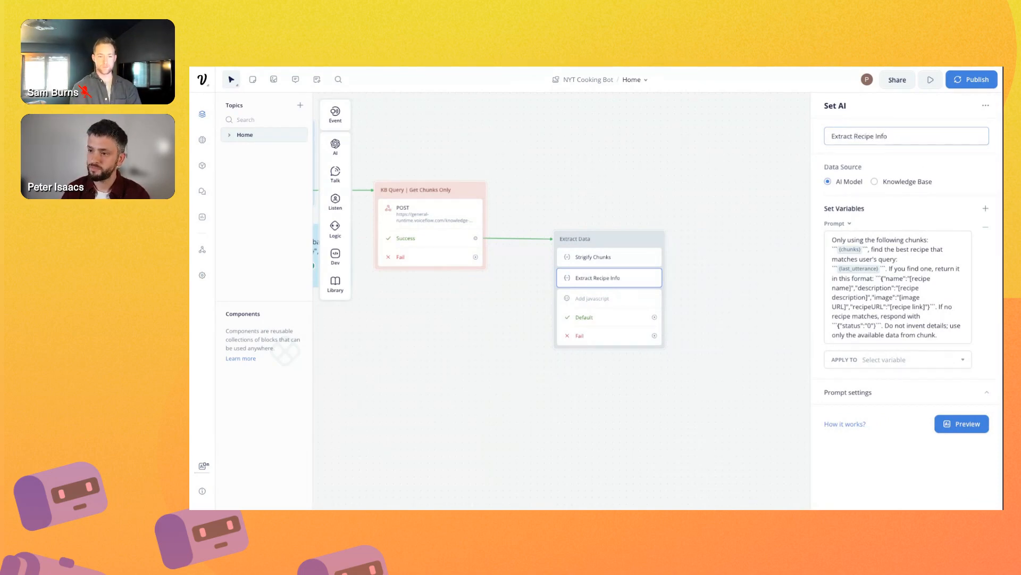
# - Write JavaScript that parses KBOutput into recipesFound and assigns recipeName, recipeDescription, recipeImage (image split at ":Square") and recipeURL from its fields
pyautogui.click(591, 298)
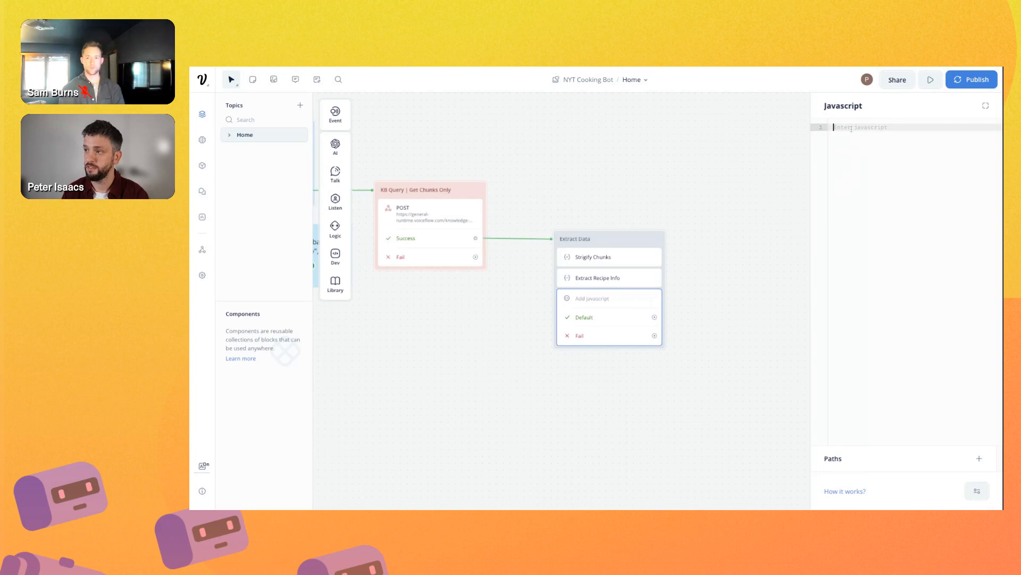
pyautogui.write('recipesFound = JSON.parse(KBOutput) recipeName = recipesFound.name recipeDescription = recipesFound.description recipeImage = recipesFound.image.split(":Square")[0] recipeURL = recipesFound.recipeURL')
pyautogui.press('BackSpace')
pyautogui.press('BackSpace')
pyautogui.press('BackSpace')
pyautogui.press('BackSpace')
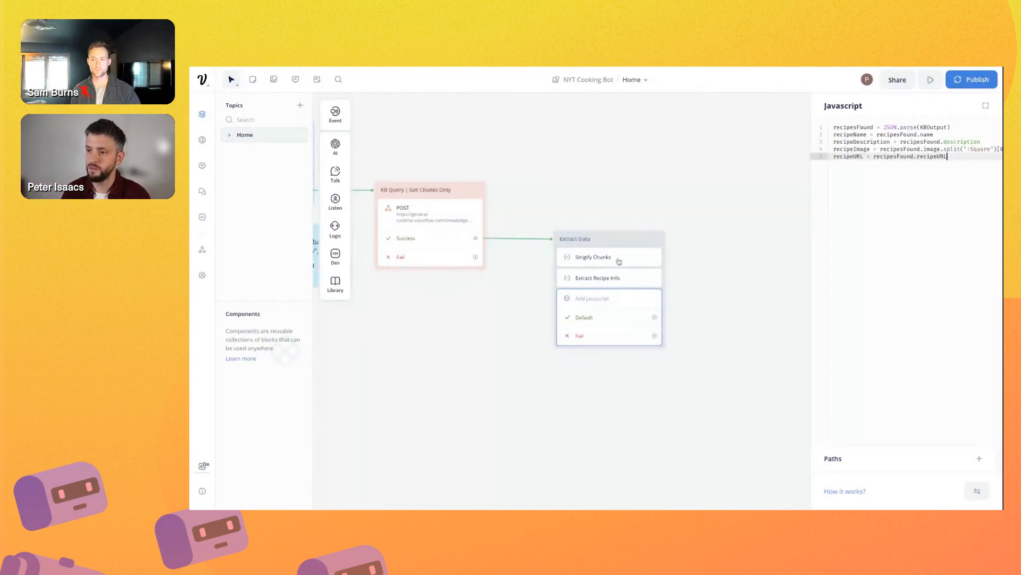
# - Apply the Extract Recipe Info output to the KBOutput variable and check it against the JavaScript code
pyautogui.click(597, 277)
pyautogui.click(879, 360)
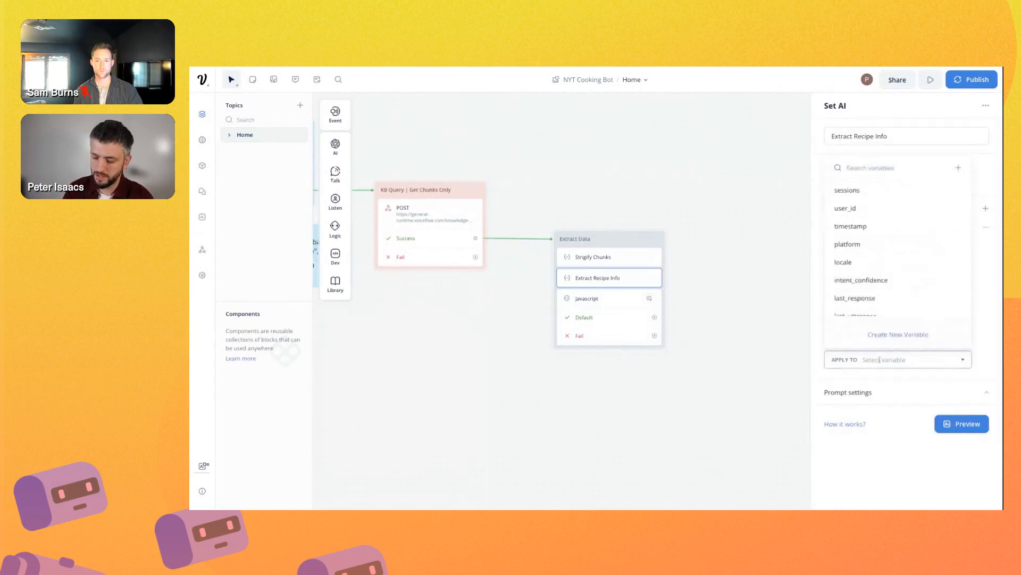
pyautogui.write('kb')
pyautogui.click(872, 403)
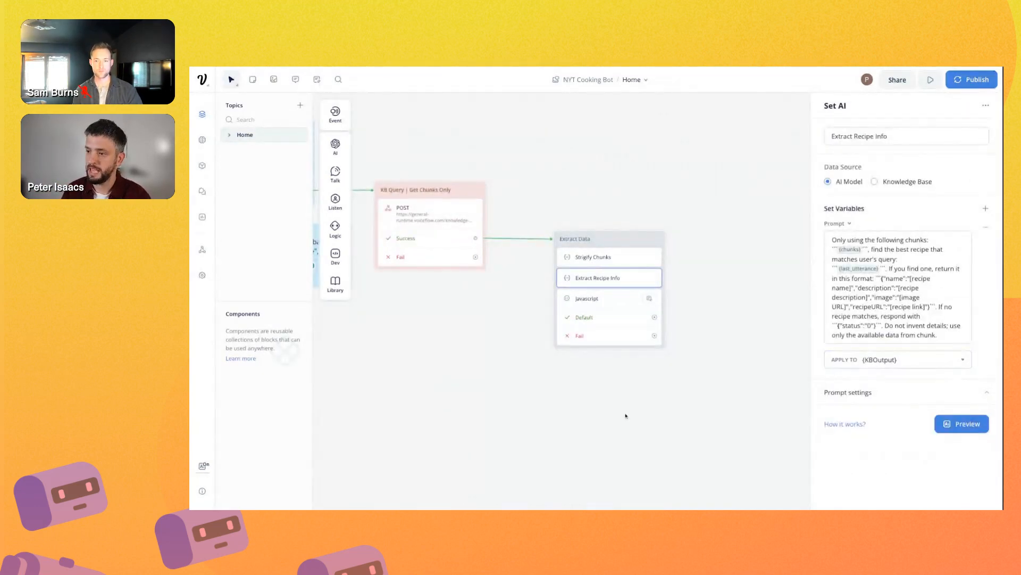
pyautogui.click(584, 298)
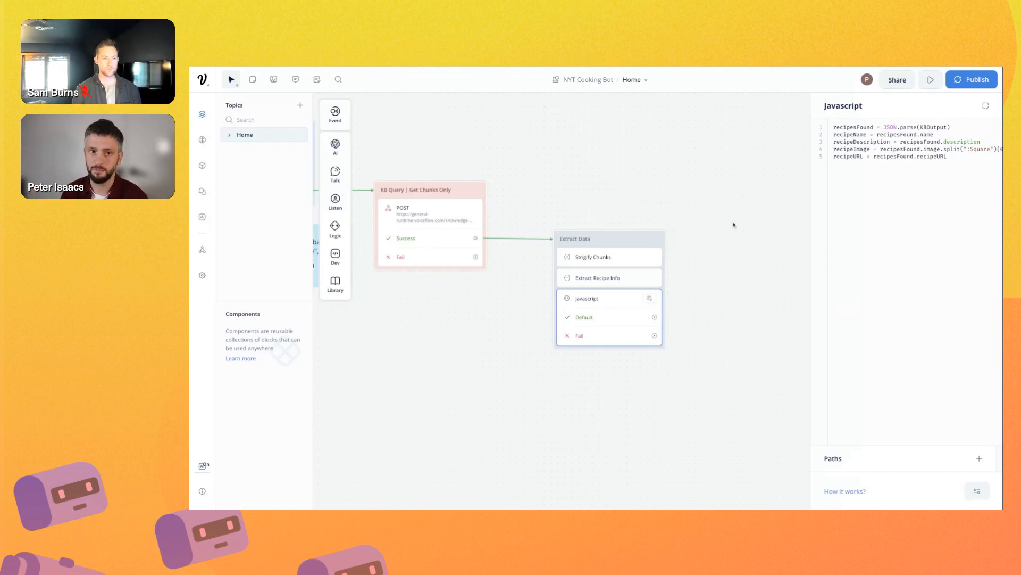
pyautogui.click(456, 455)
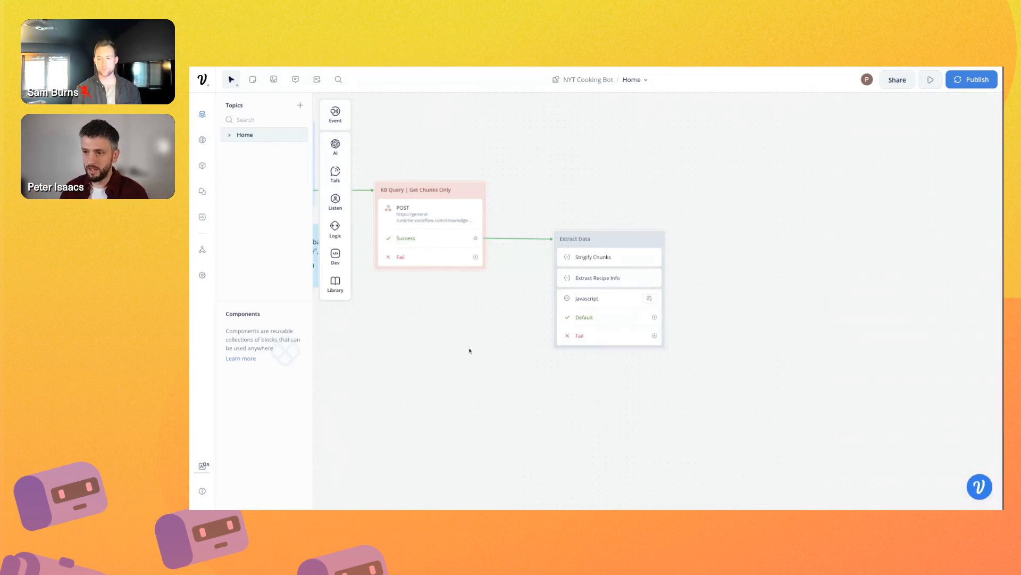
# - Add a Condition step below the JavaScript step in the Extract Data block and label it "If we didn't find a recipe"
pyautogui.moveTo(335, 228)
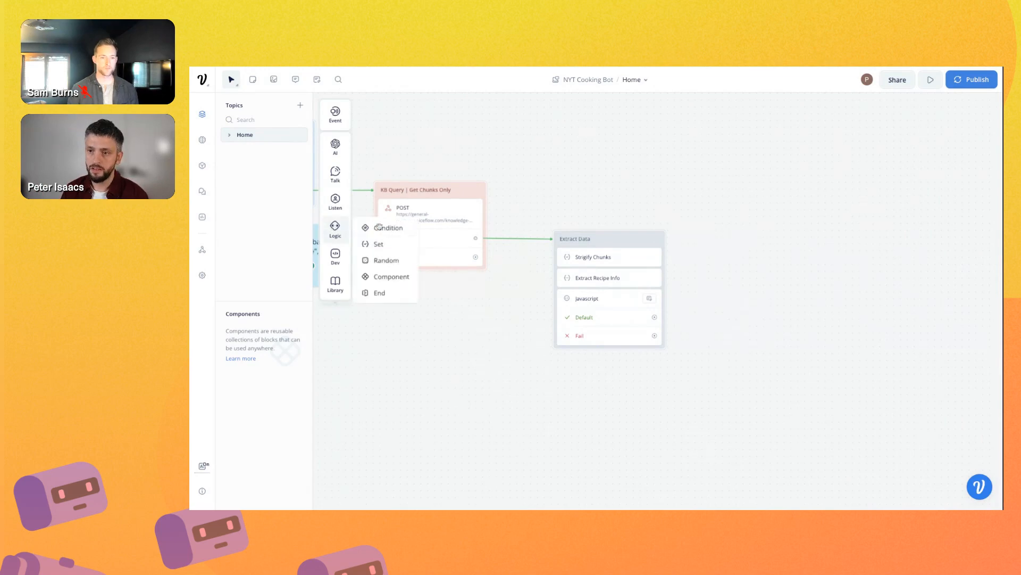
pyautogui.moveTo(374, 228); pyautogui.dragTo(374, 228)
pyautogui.moveTo(617, 351); pyautogui.dragTo(617, 351)
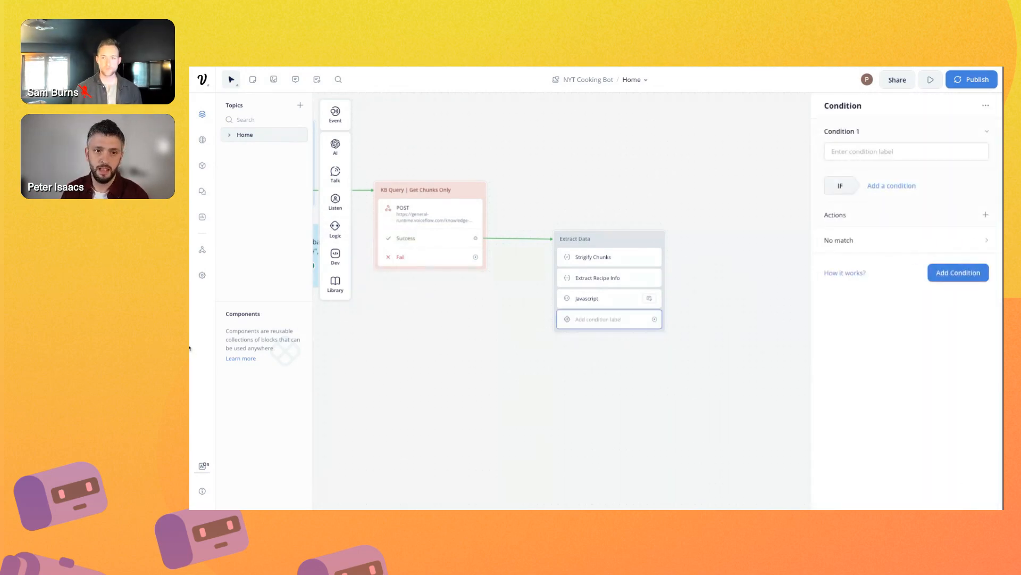
pyautogui.hscroll(2, 562, 250)
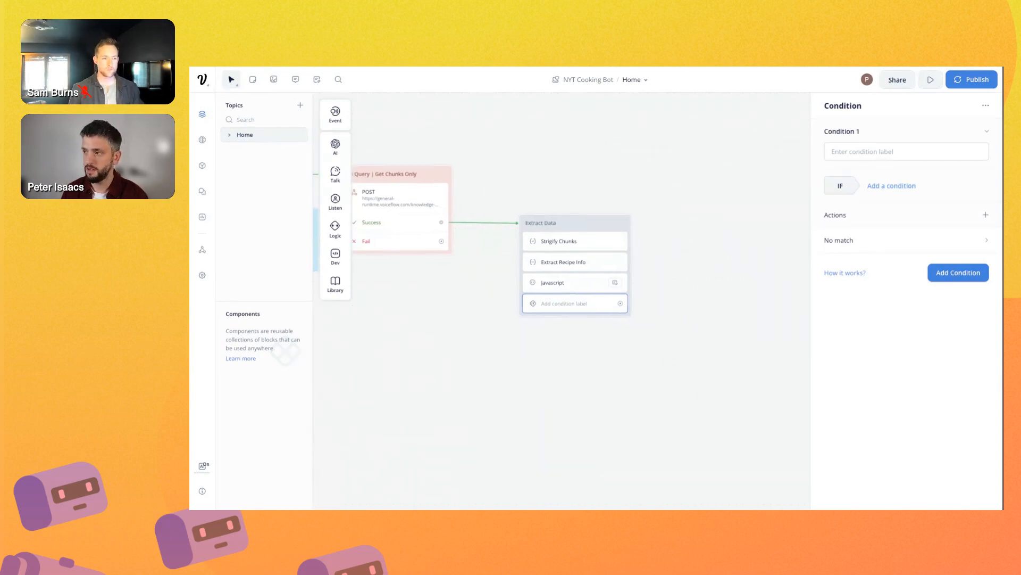
pyautogui.click(907, 152)
pyautogui.write('I')
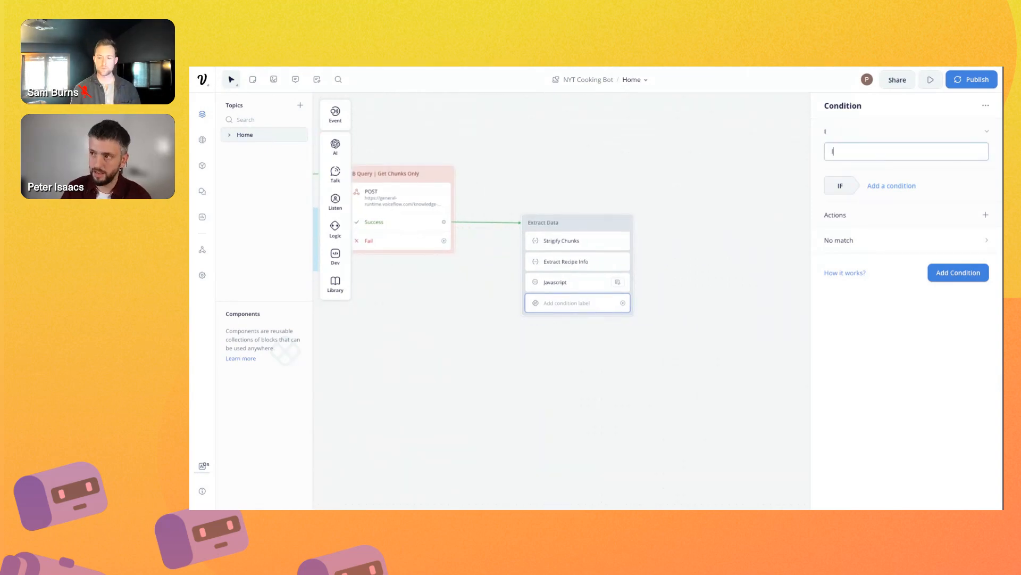
pyautogui.write("f we didn't fin")
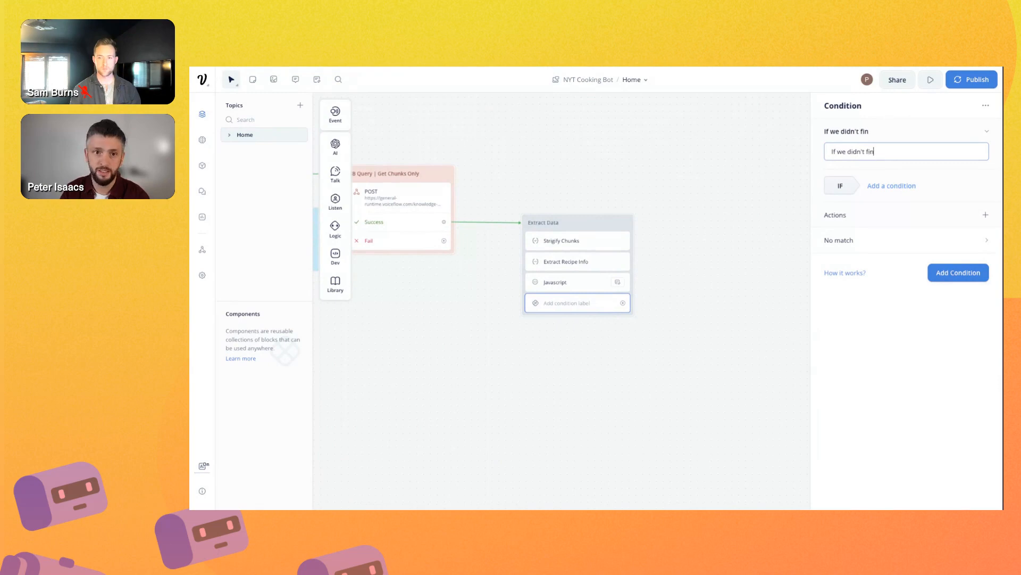
pyautogui.write('d a recipe')
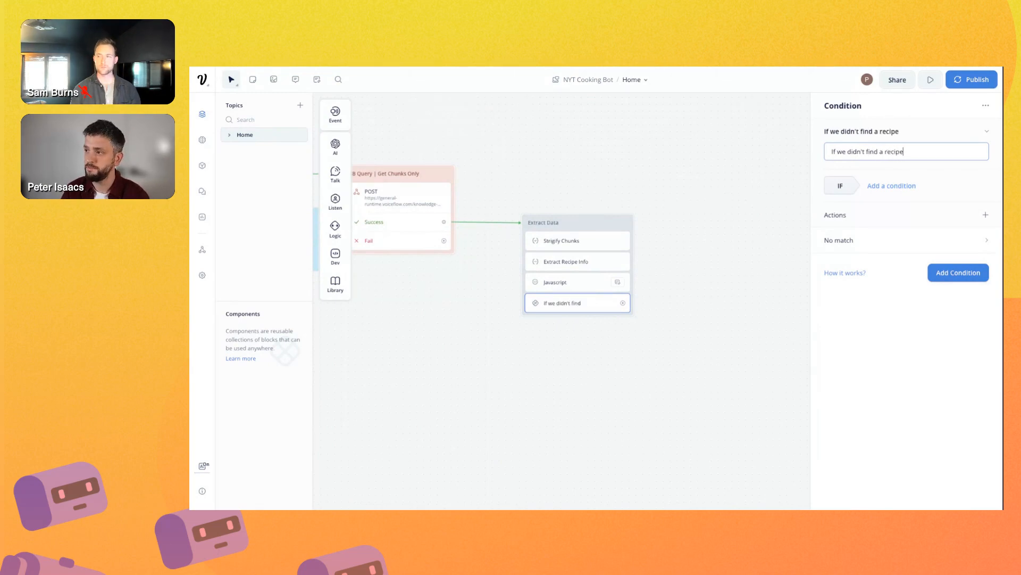
# - Add a variable condition on KBOutput to the "If we didn't find a recipe" step
pyautogui.click(886, 191)
pyautogui.click(872, 200)
pyautogui.click(861, 226)
pyautogui.write('KB')
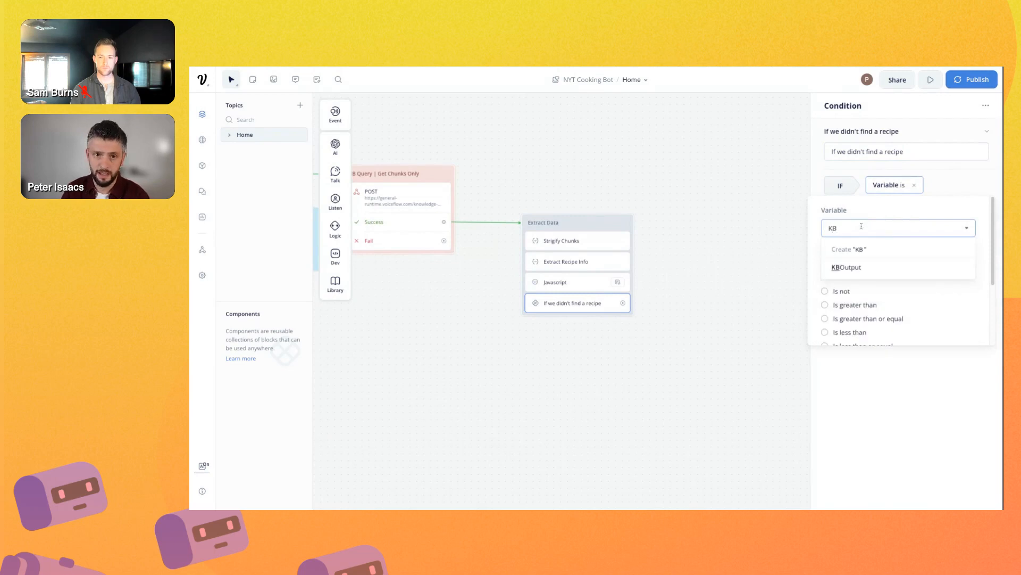
pyautogui.click(847, 267)
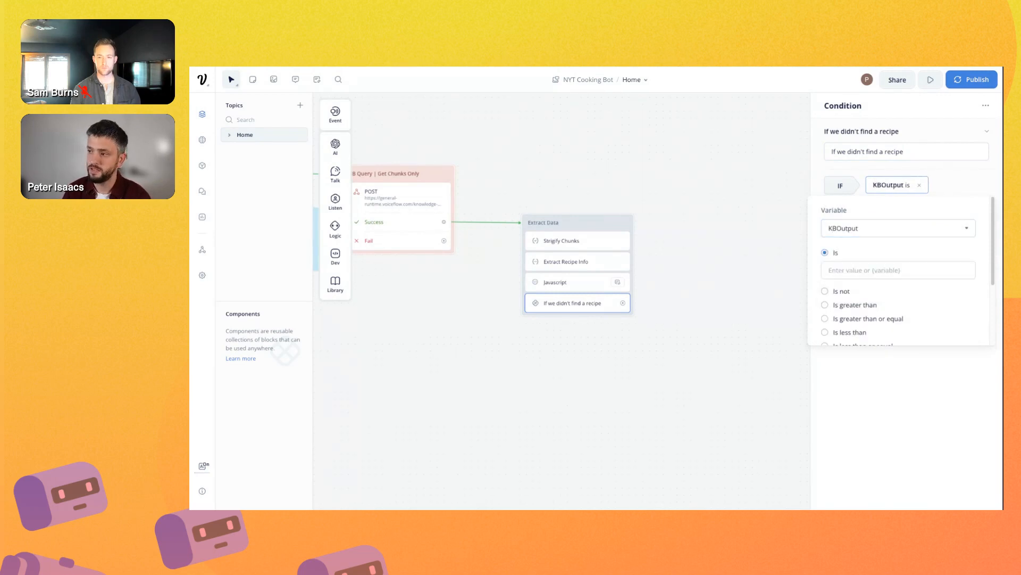
pyautogui.click(469, 380)
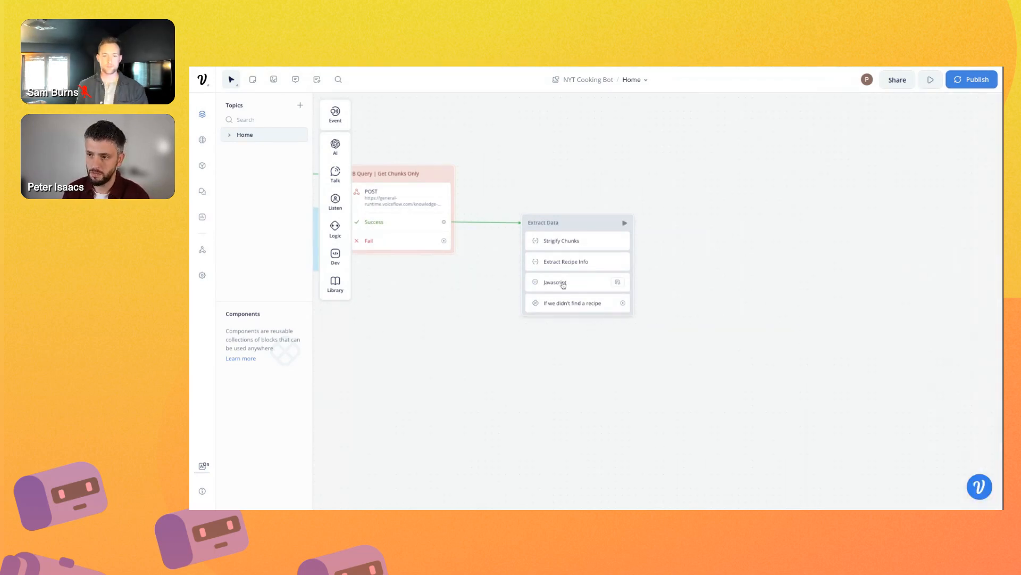
# - Set the KBOutput condition to Contains with the value status":"0, matching the no-match response in the Extract Recipe Info prompt
pyautogui.click(564, 286)
pyautogui.click(562, 265)
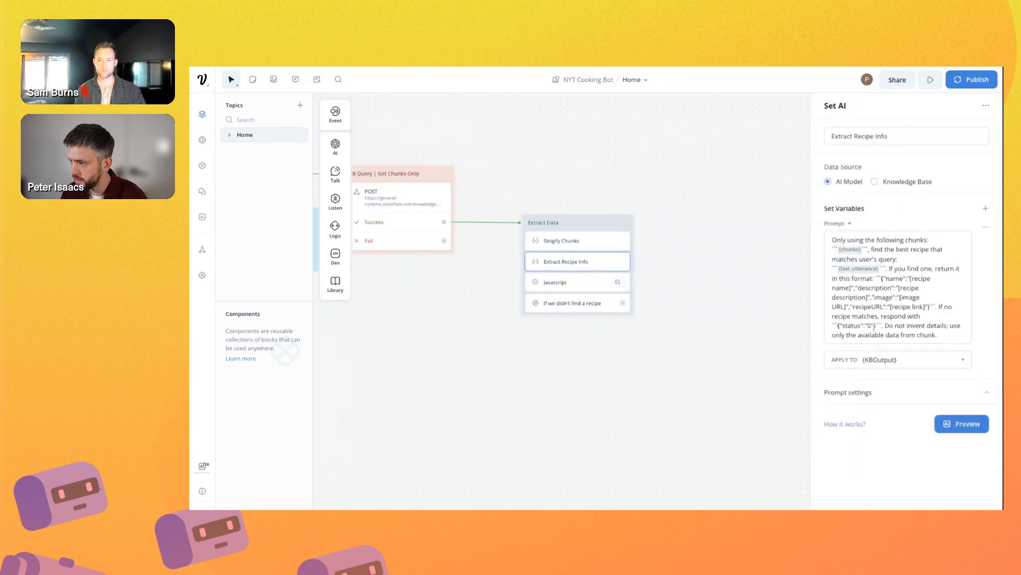
pyautogui.moveTo(872, 325); pyautogui.dragTo(843, 325)
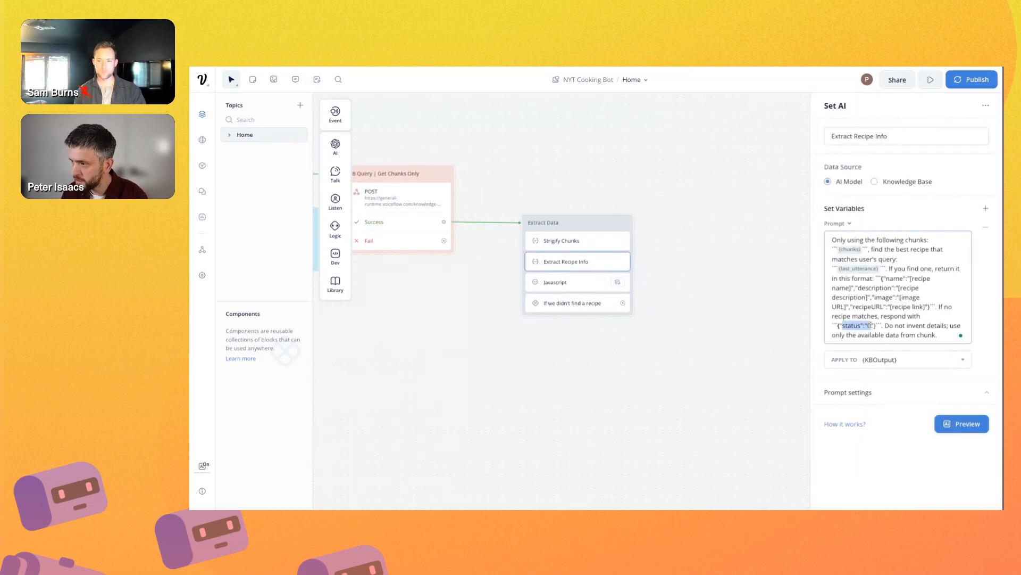
pyautogui.click(596, 305)
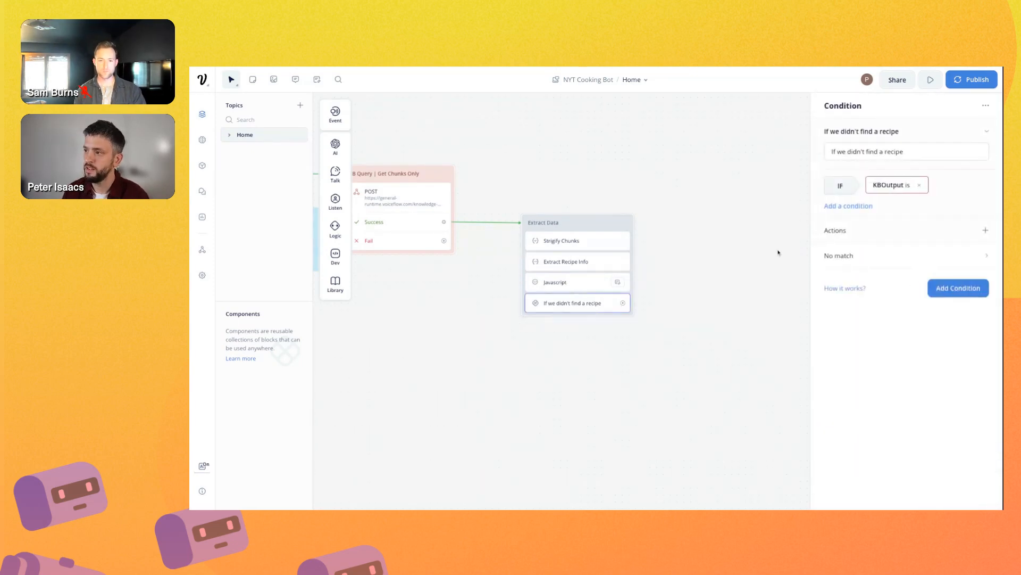
pyautogui.click(904, 185)
pyautogui.scroll(-5, 851, 266)
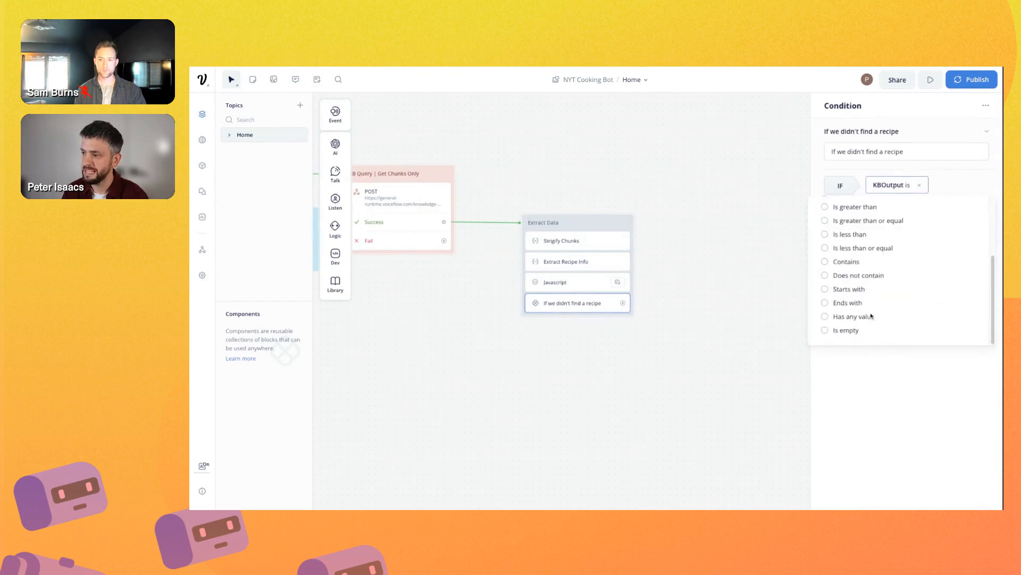
pyautogui.click(846, 261)
pyautogui.write('status":"0')
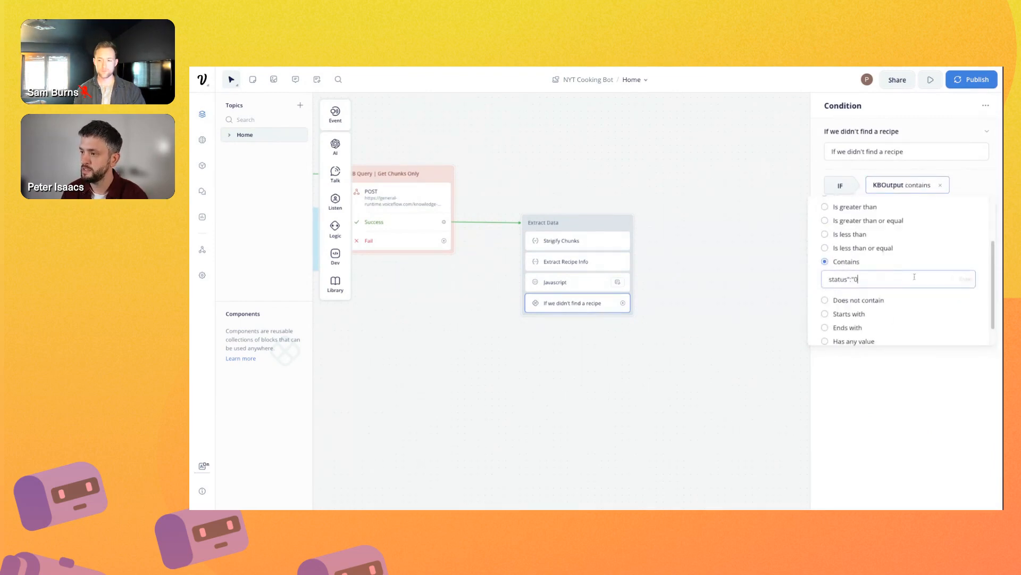
pyautogui.press('Return')
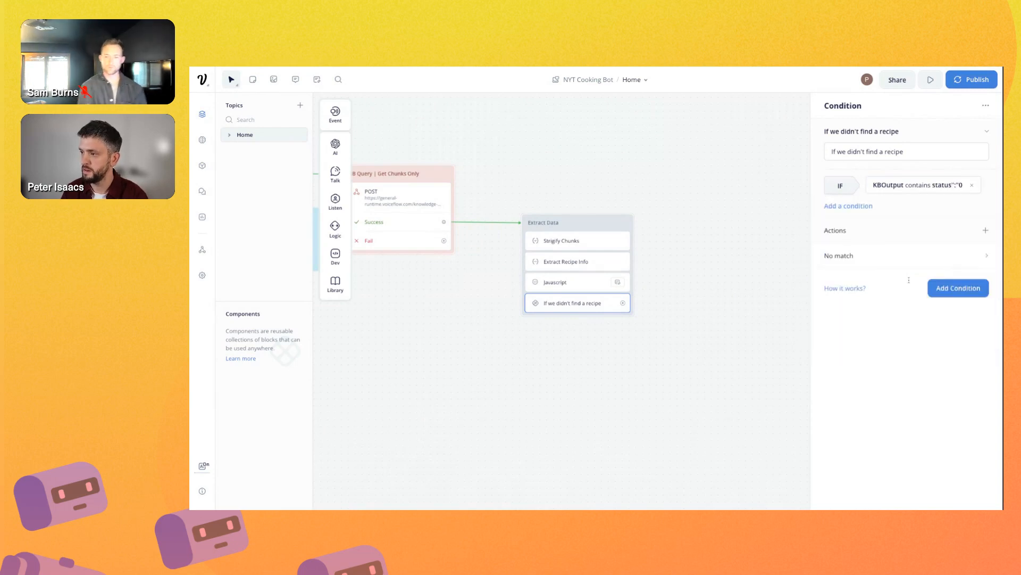
# - Add a second variable condition joined with OR that checks whether KBOutput is empty
pyautogui.click(846, 208)
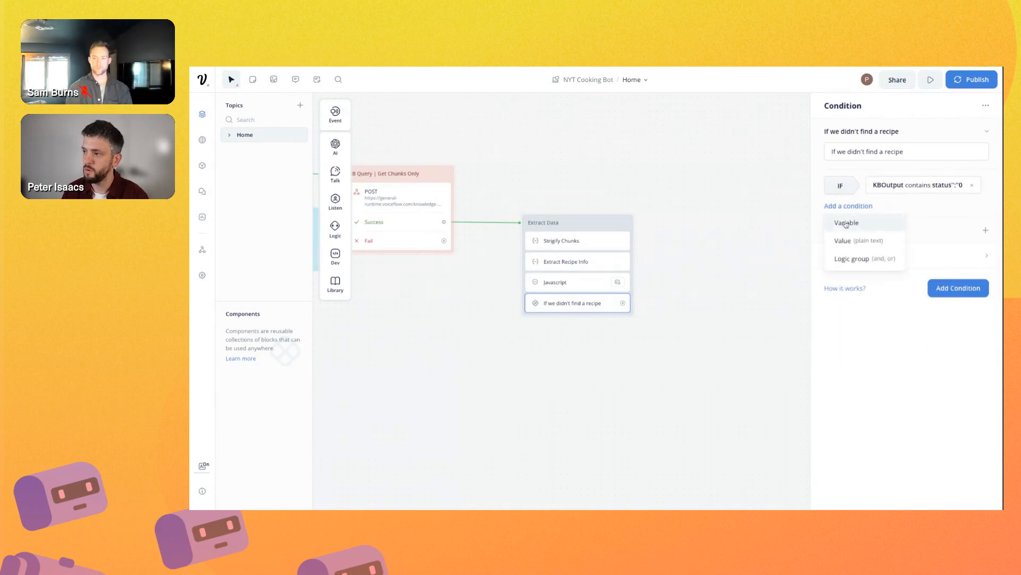
pyautogui.click(846, 224)
pyautogui.click(841, 212)
pyautogui.click(839, 250)
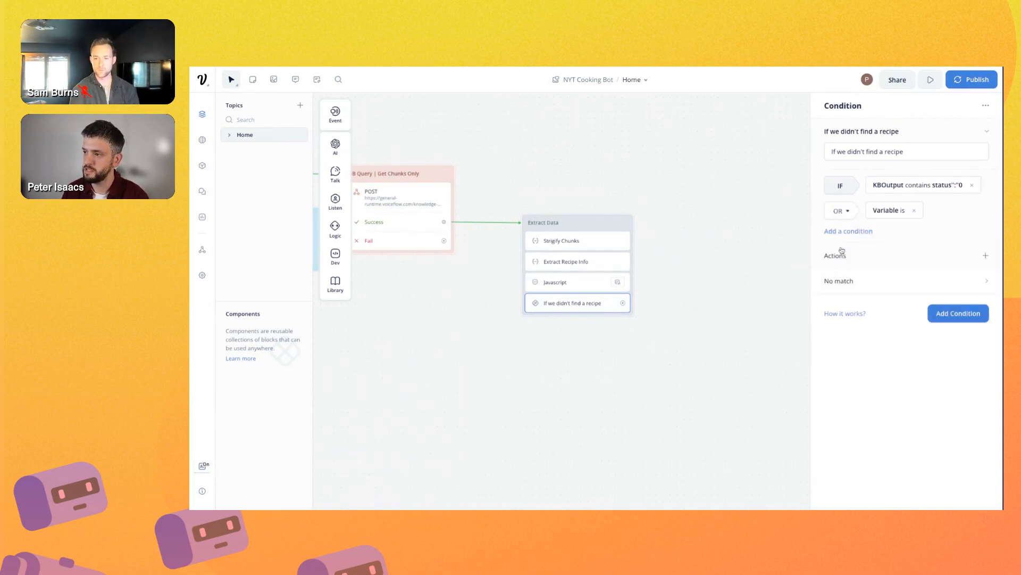
pyautogui.click(889, 210)
pyautogui.click(882, 254)
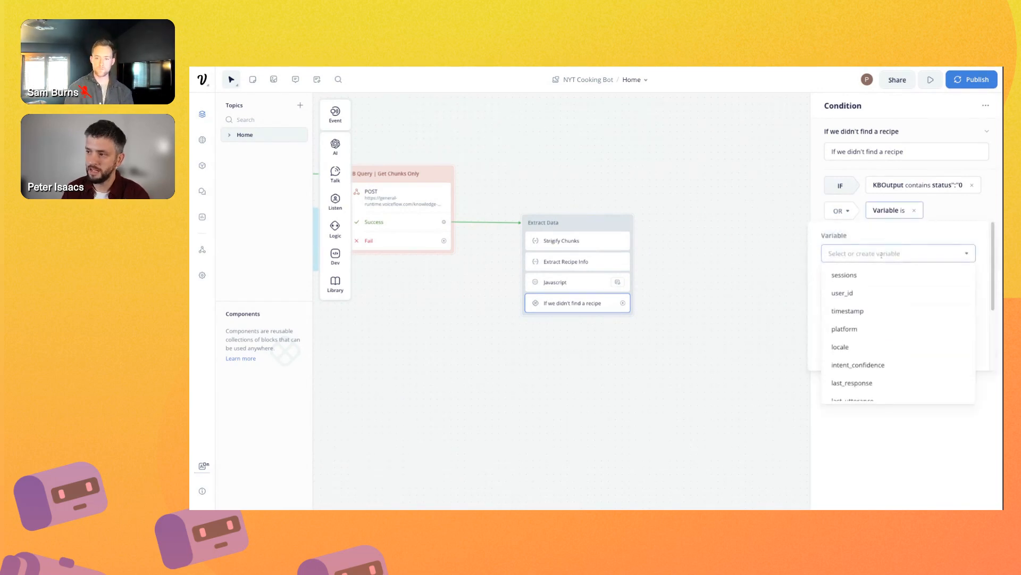
pyautogui.write('KB')
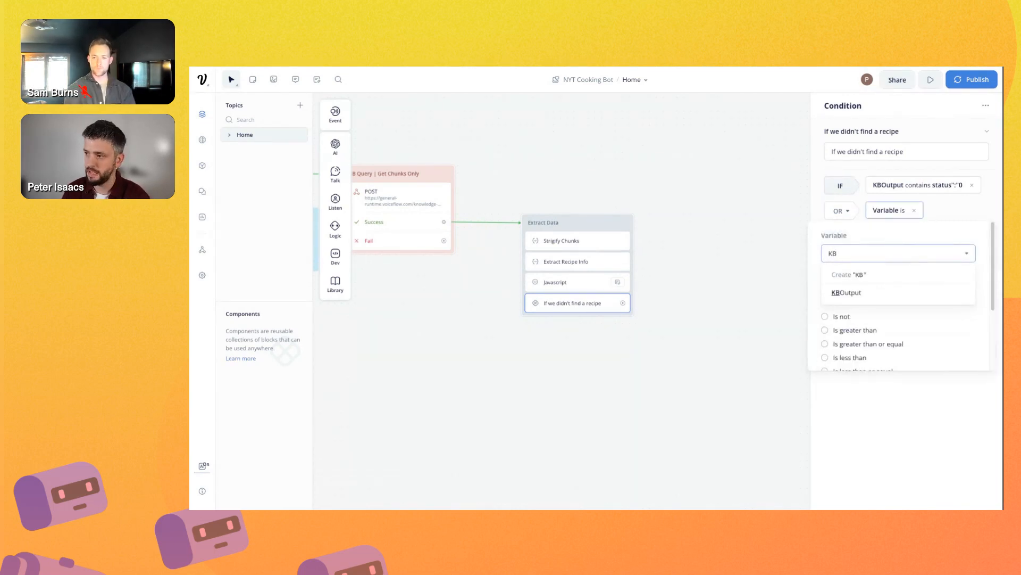
pyautogui.press('Down')
pyautogui.press('Return')
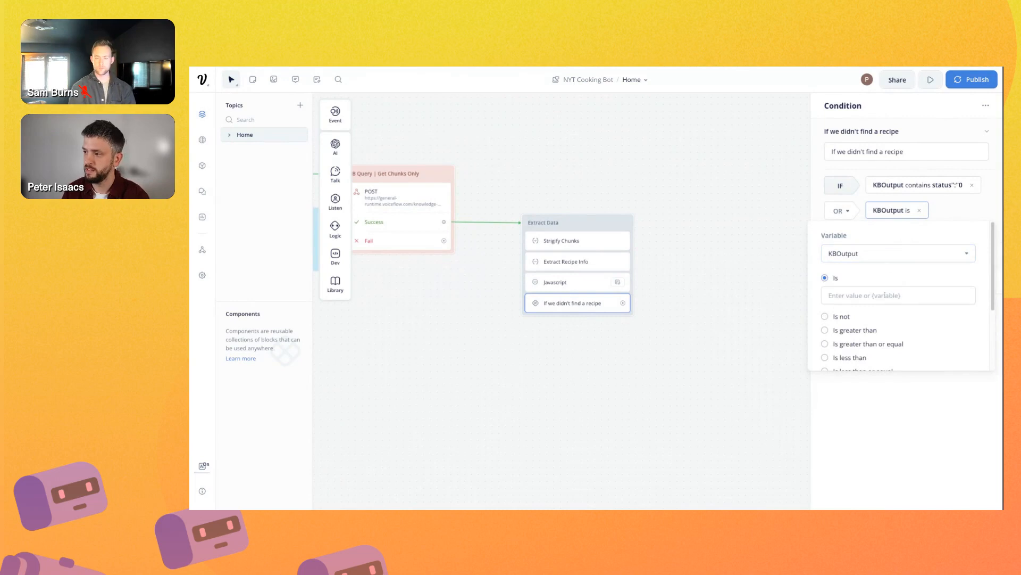
pyautogui.scroll(-3, 874, 351)
pyautogui.click(846, 356)
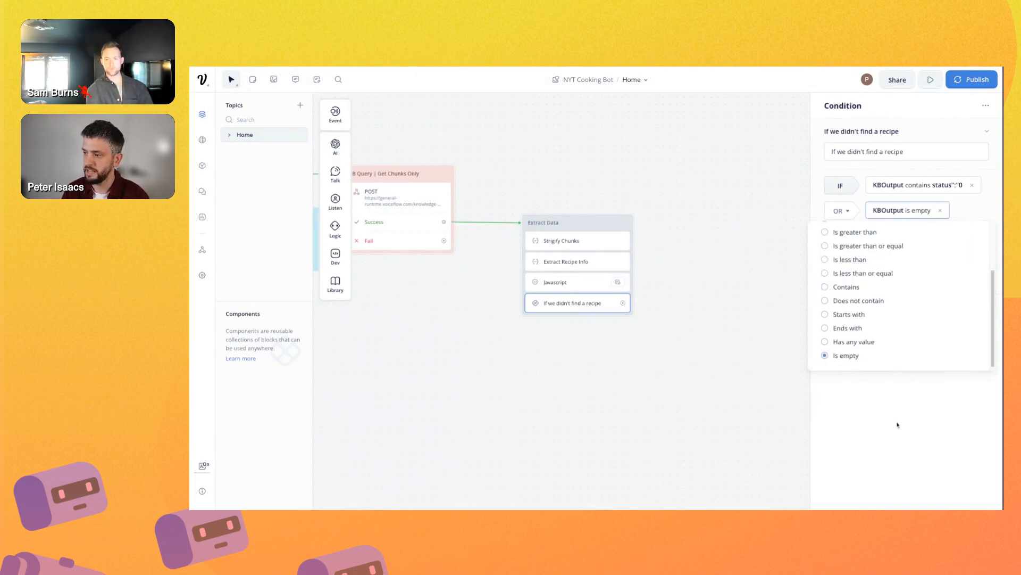
pyautogui.click(897, 423)
# - Add a third OR variable condition that checks whether recipeName is empty
pyautogui.click(856, 232)
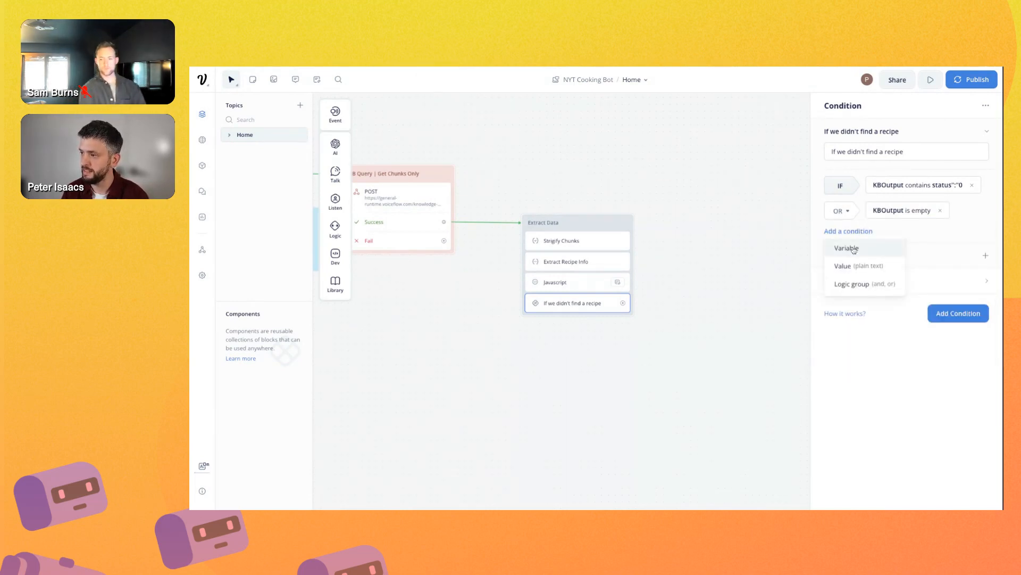
pyautogui.click(854, 249)
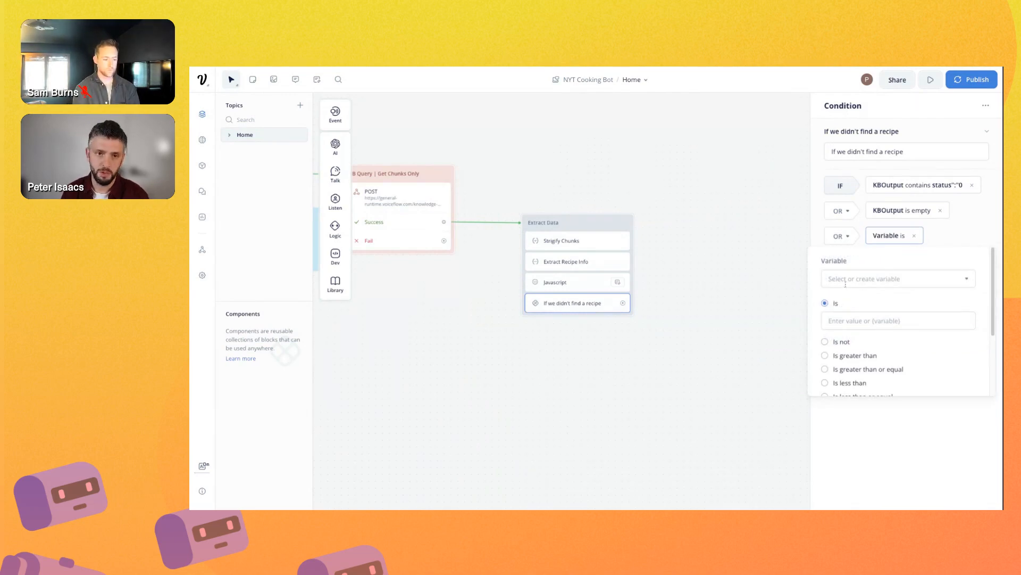
pyautogui.click(899, 279)
pyautogui.write('rec')
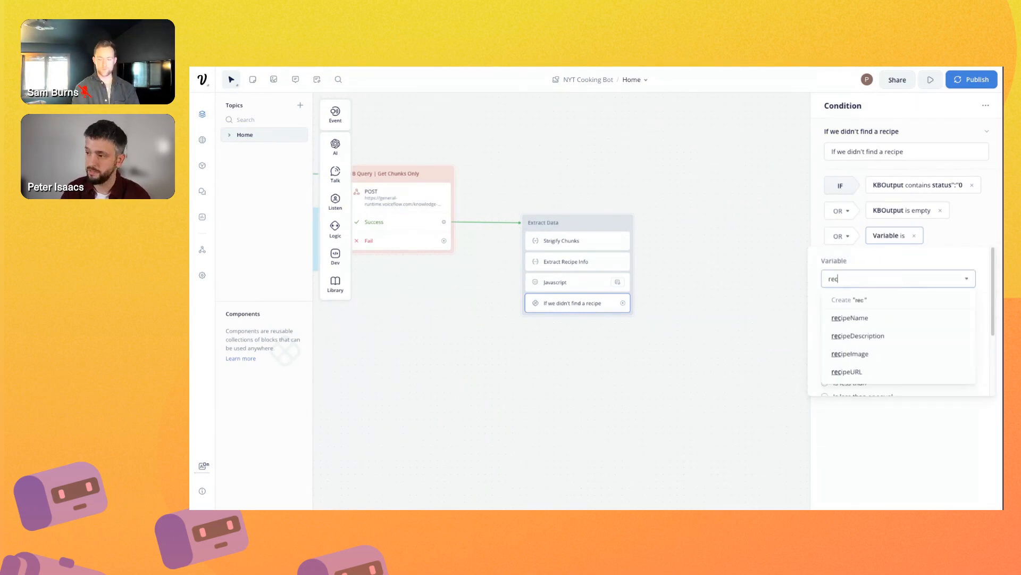
pyautogui.press('Down')
pyautogui.press('Down')
pyautogui.press('Return')
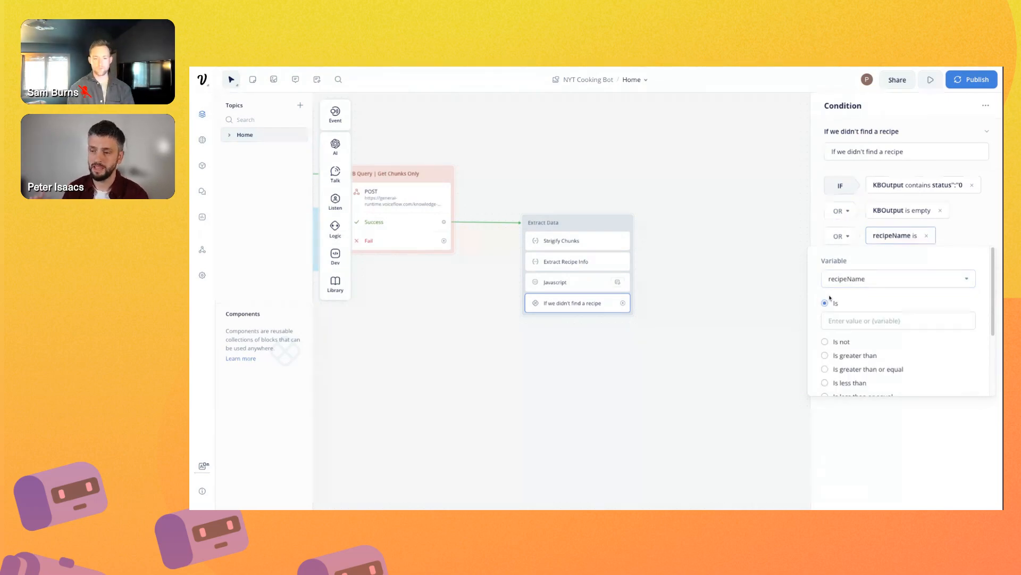
pyautogui.click(865, 320)
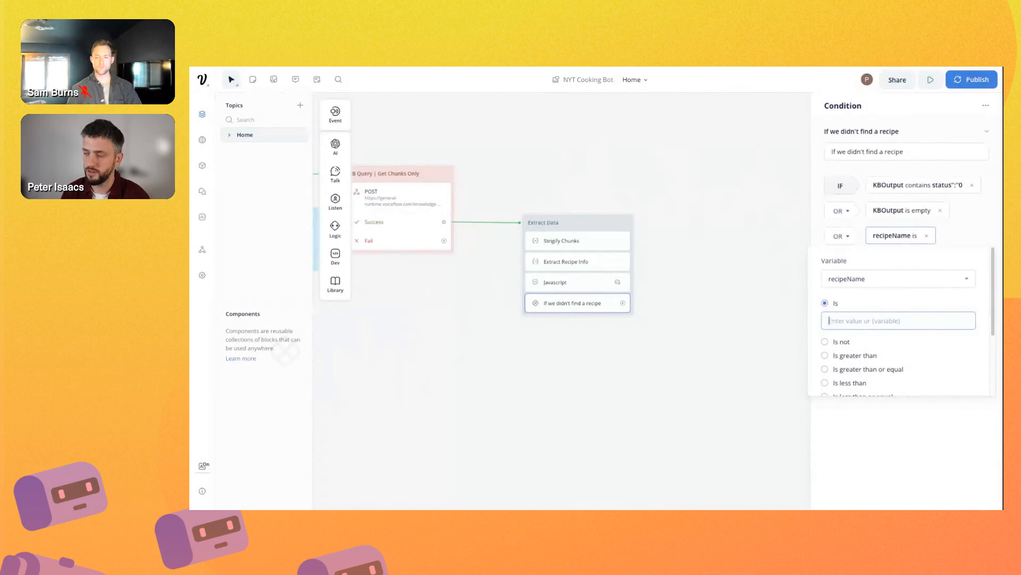
pyautogui.write('0')
pyautogui.press('BackSpace')
pyautogui.scroll(-2, 912, 349)
pyautogui.click(852, 381)
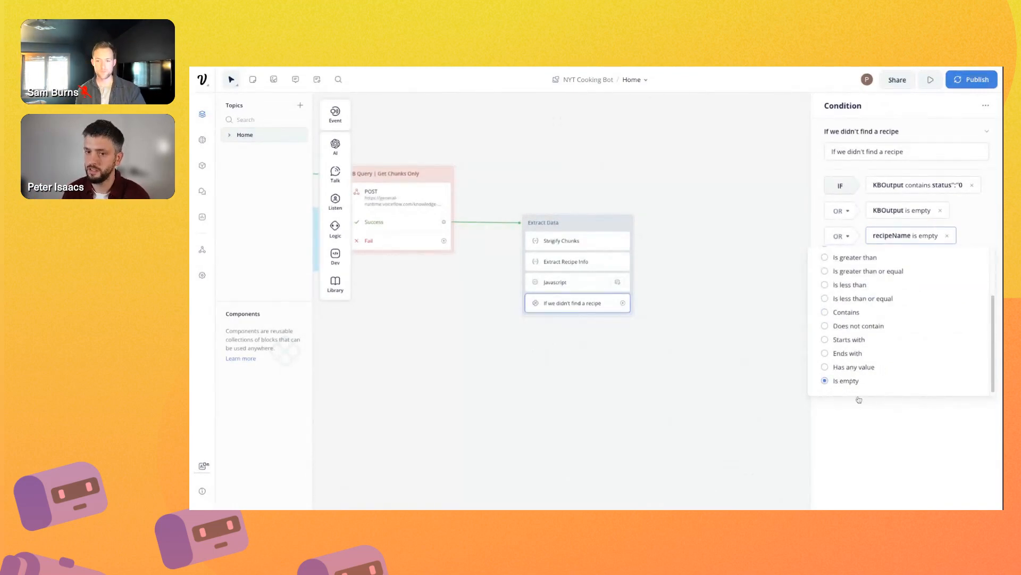
# - Add a no-match path to the condition step and label it "If we do find a recipe"
pyautogui.click(869, 312)
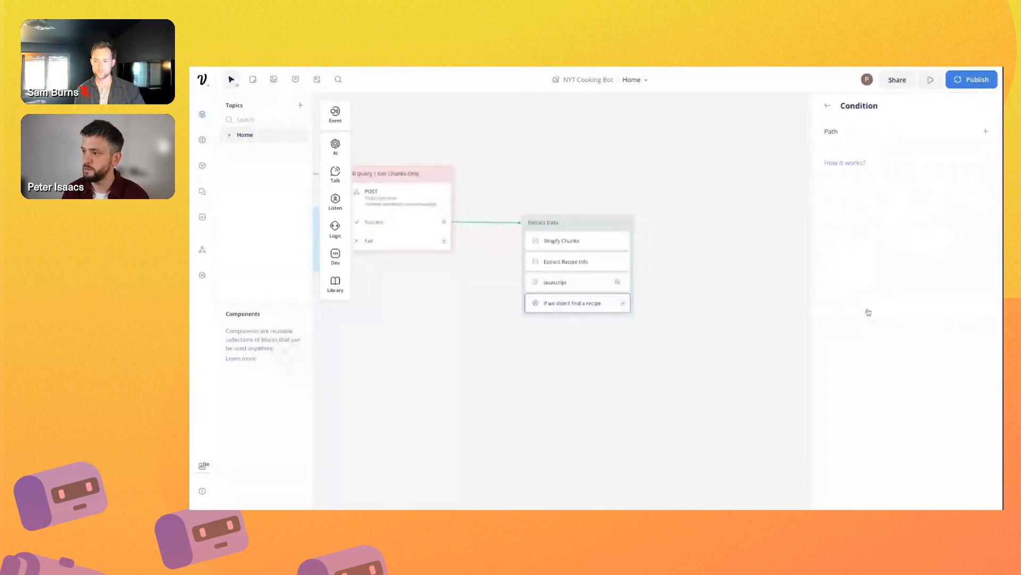
pyautogui.click(987, 132)
pyautogui.click(839, 151)
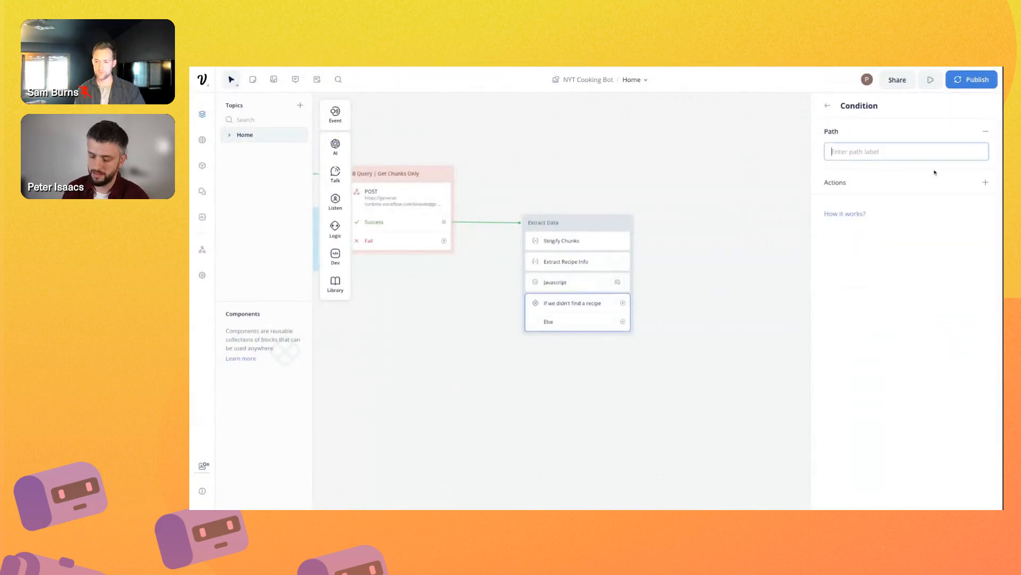
pyautogui.write('If we ')
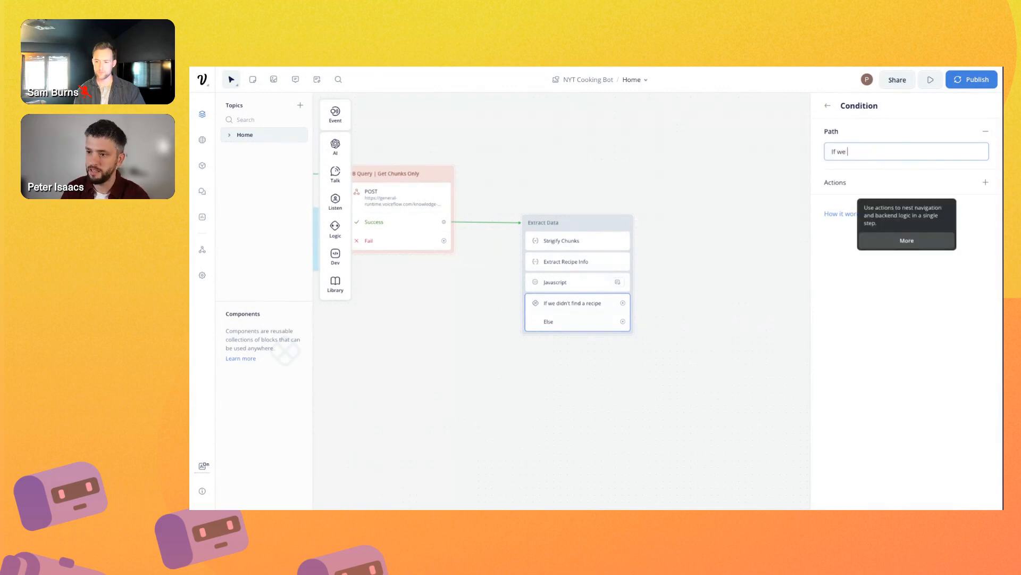
pyautogui.write('do find a recipe')
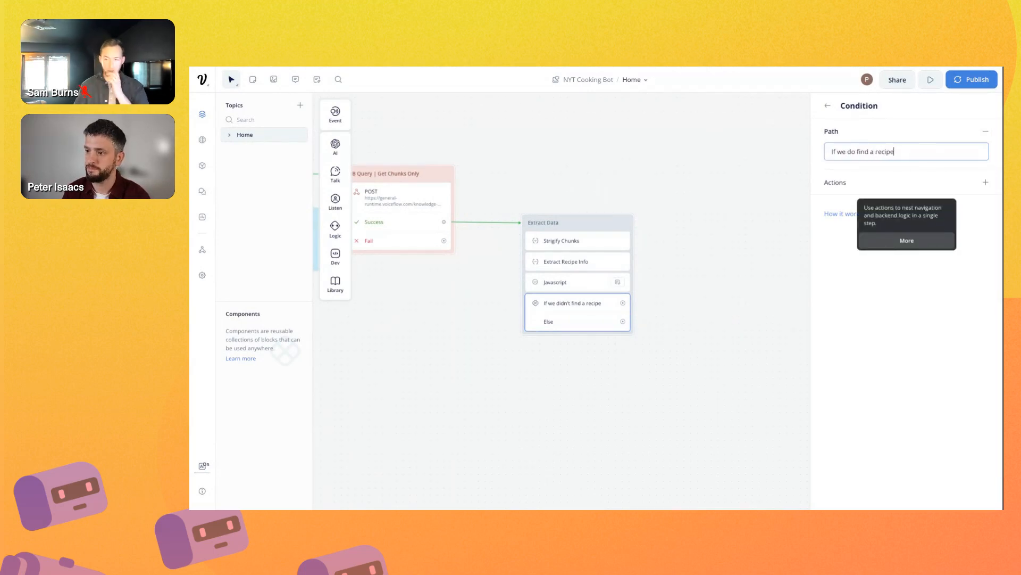
pyautogui.click(639, 456)
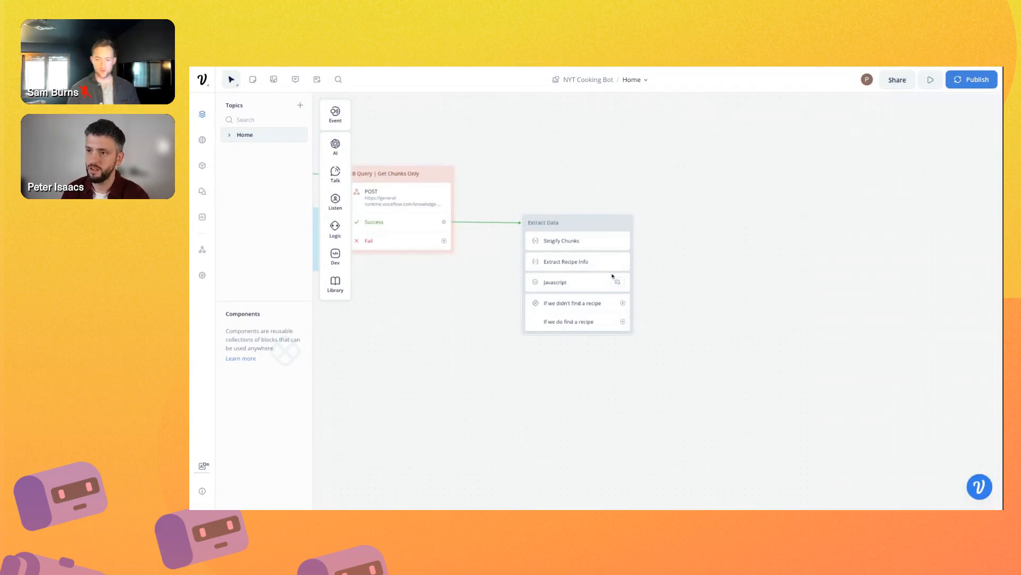
# - Change the Extract Data block's color to the purple theme
pyautogui.rightClick(585, 226)
pyautogui.moveTo(644, 253)
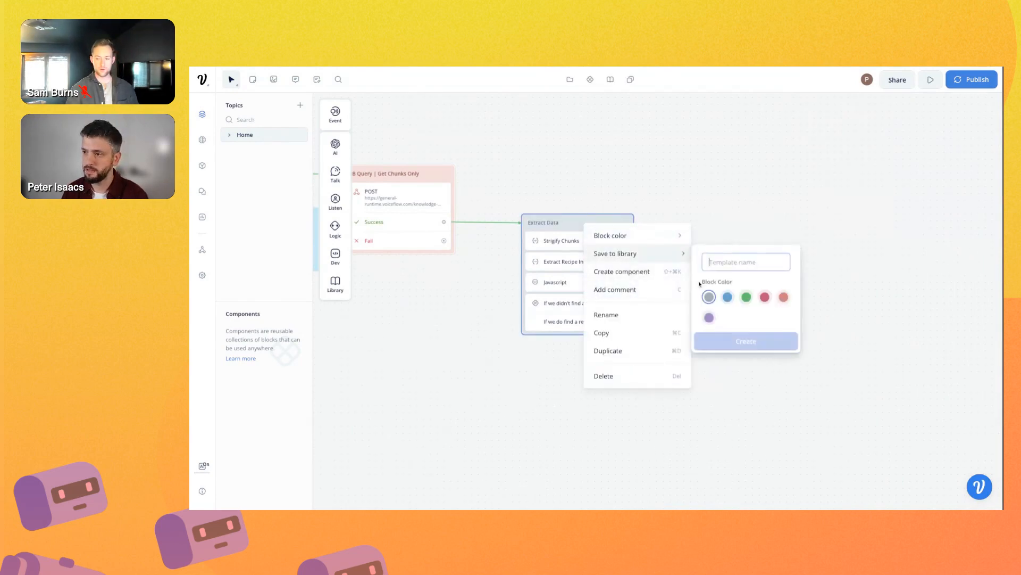
pyautogui.moveTo(685, 237)
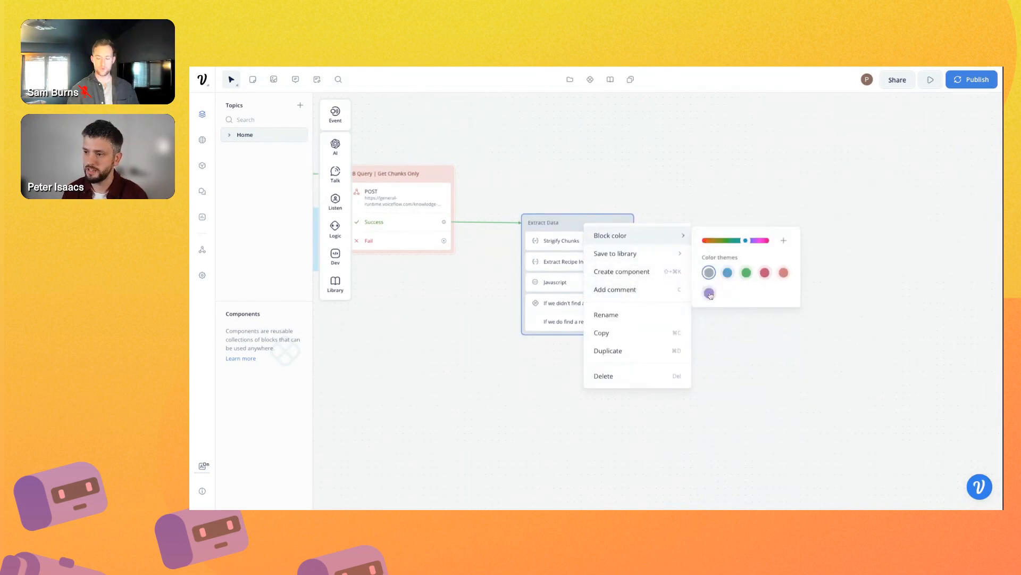
pyautogui.click(709, 294)
pyautogui.click(585, 458)
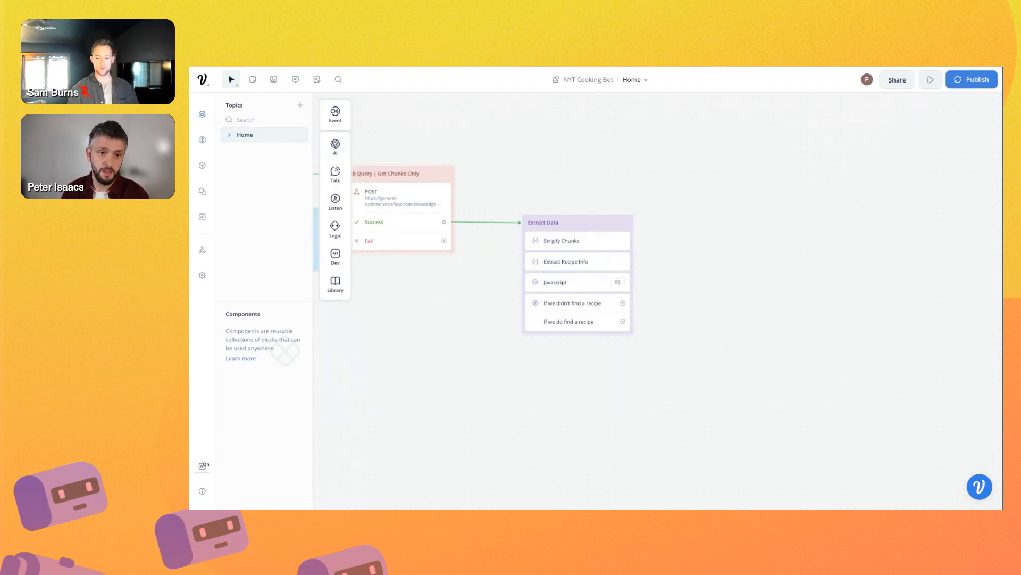
# - Add a Response AI step in a new block and connect the "If we do find a recipe" path to it
pyautogui.moveTo(335, 144)
pyautogui.moveTo(373, 144); pyautogui.dragTo(713, 375)
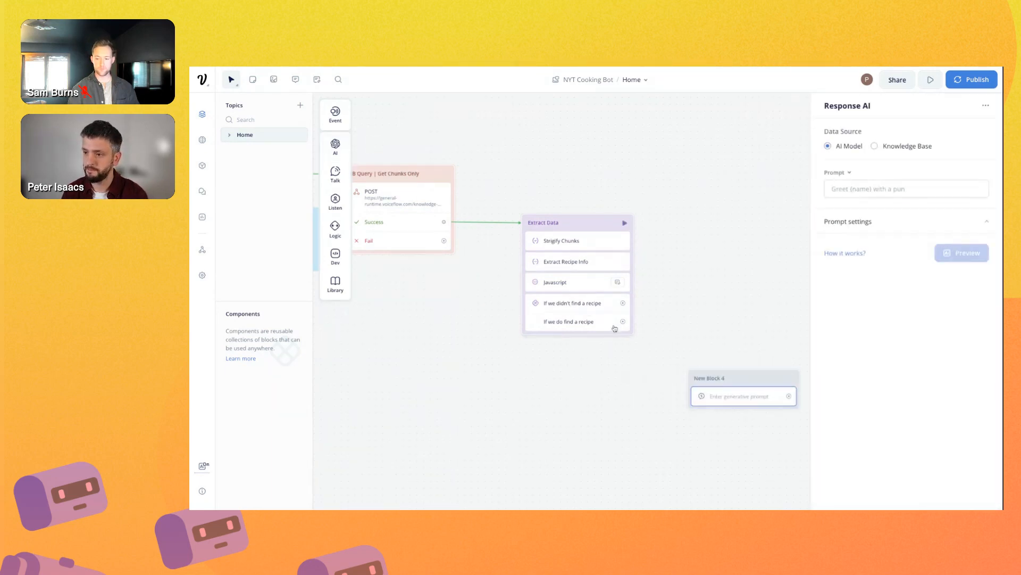
pyautogui.moveTo(623, 321); pyautogui.dragTo(707, 379)
# - Rename the new Response AI block as We Found A Recipe
pyautogui.doubleClick(726, 384)
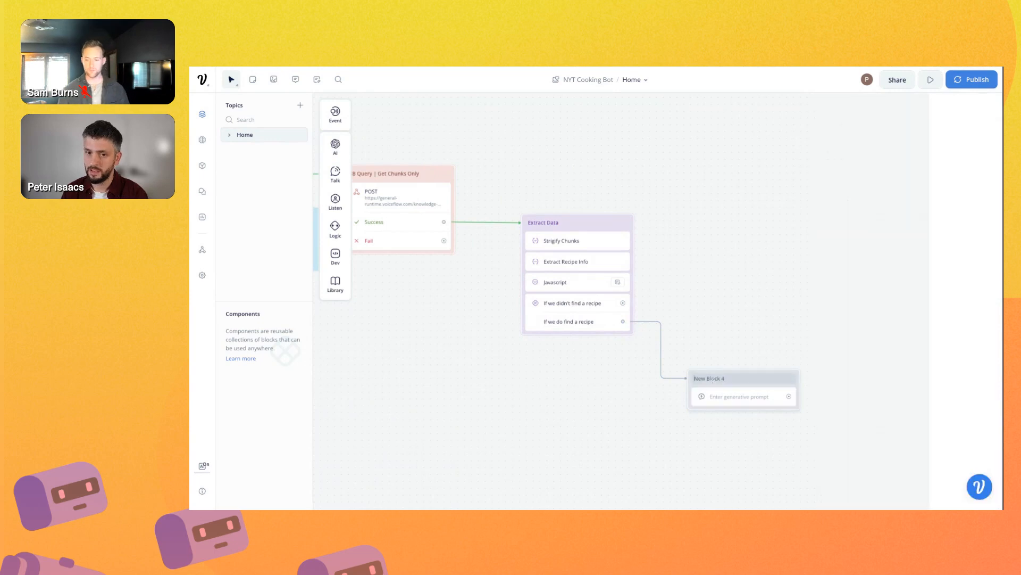
pyautogui.write('We')
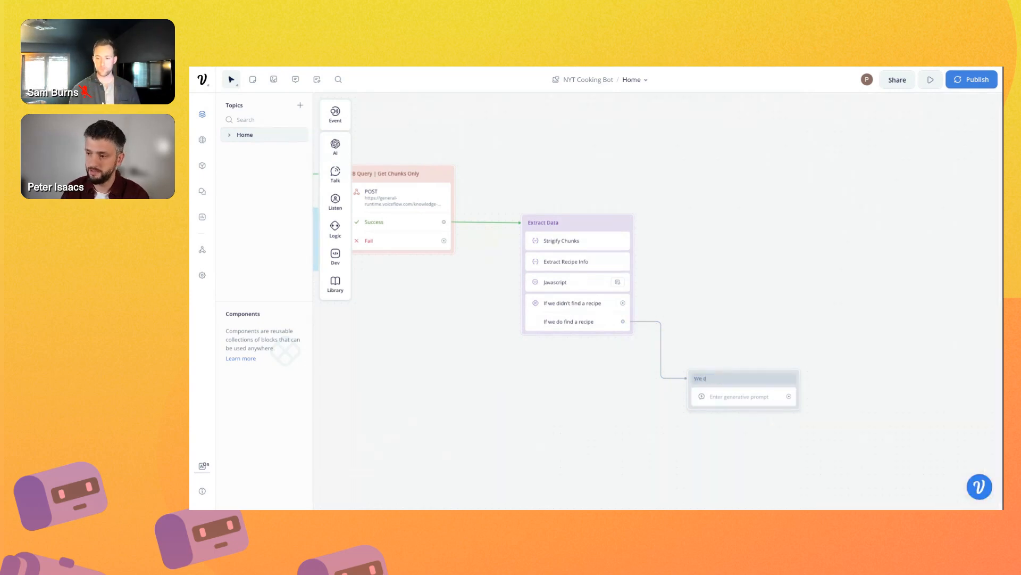
pyautogui.write(' Found A Recipe')
pyautogui.click(612, 448)
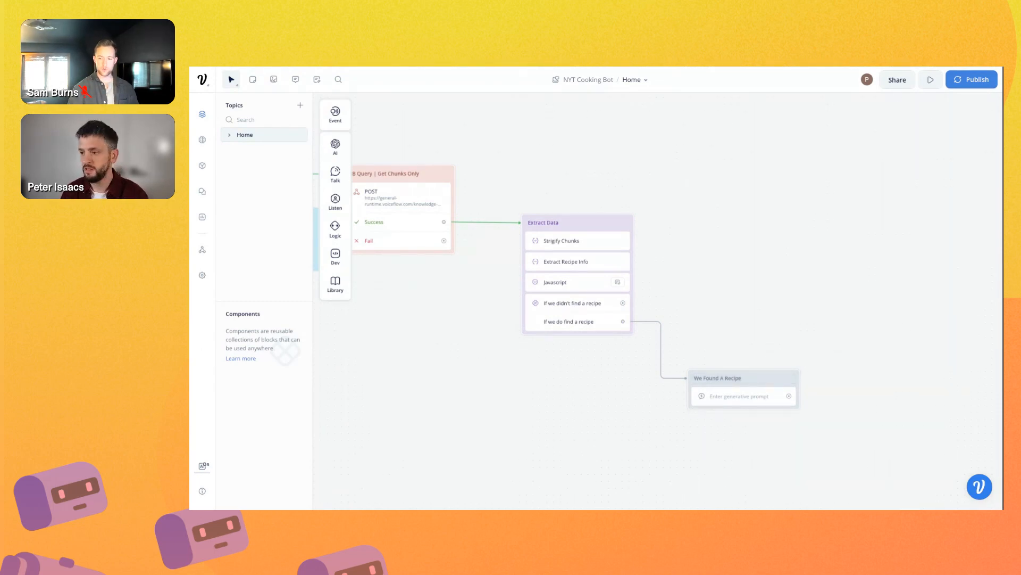
# - Enter a Response AI prompt comparing {last_utterance} with {recipeName} and {recipeDescription}, giving a brief overview on a match, otherwise asking what else they'd like to explore
pyautogui.click(728, 399)
pyautogui.click(857, 187)
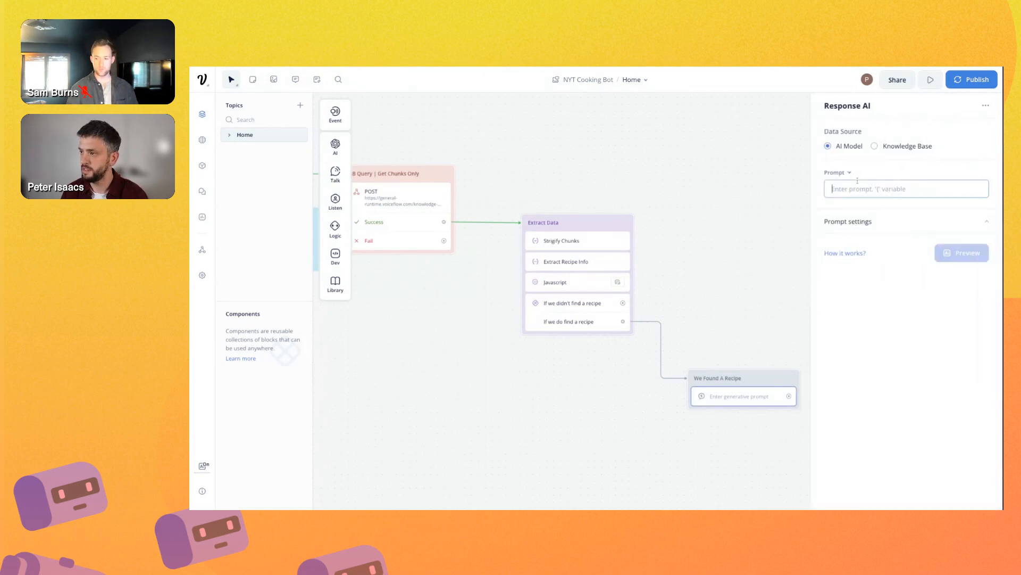
pyautogui.write('Based on the user\'s specific desire from "{last_utterance}", and considering the details of the recipe: name "{recipeName}" and description "{recipeDescription}", determine if the recipe aligns with the user\'s request. If the recipe matches their wish, give them a brief overview using the provided details. If it doesn\'t match, kindly let the user know you couldn\'t find a recipe from their desired cuisine in their favorites, and ask what else they\'d like to explore.')
# - Copy the New York Times Cooking system prompt from the Welcome block's AI response into the We Found A Recipe response's System setting
pyautogui.click(894, 309)
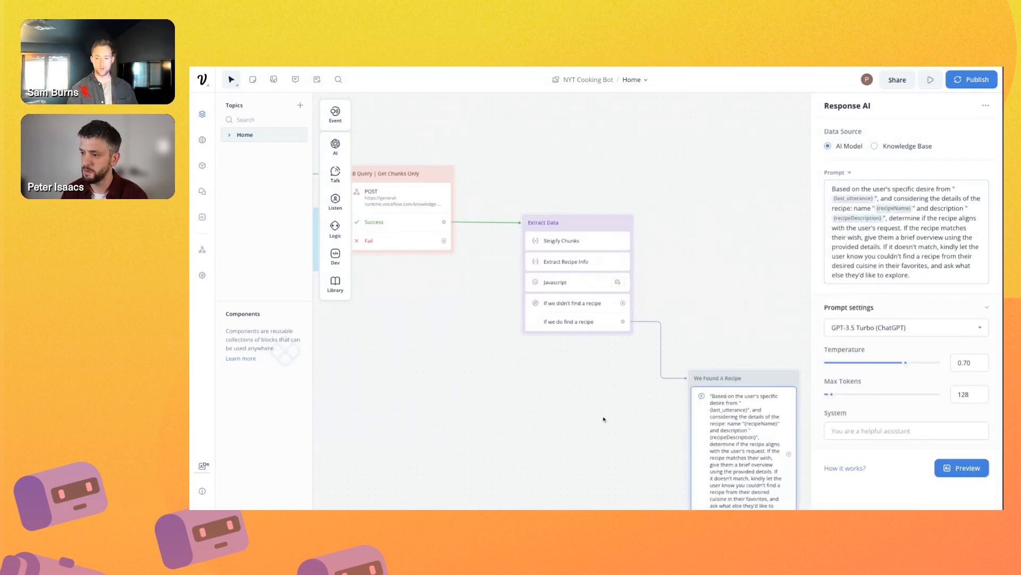
pyautogui.click(546, 408)
pyautogui.moveTo(368, 367); pyautogui.dragTo(629, 446)
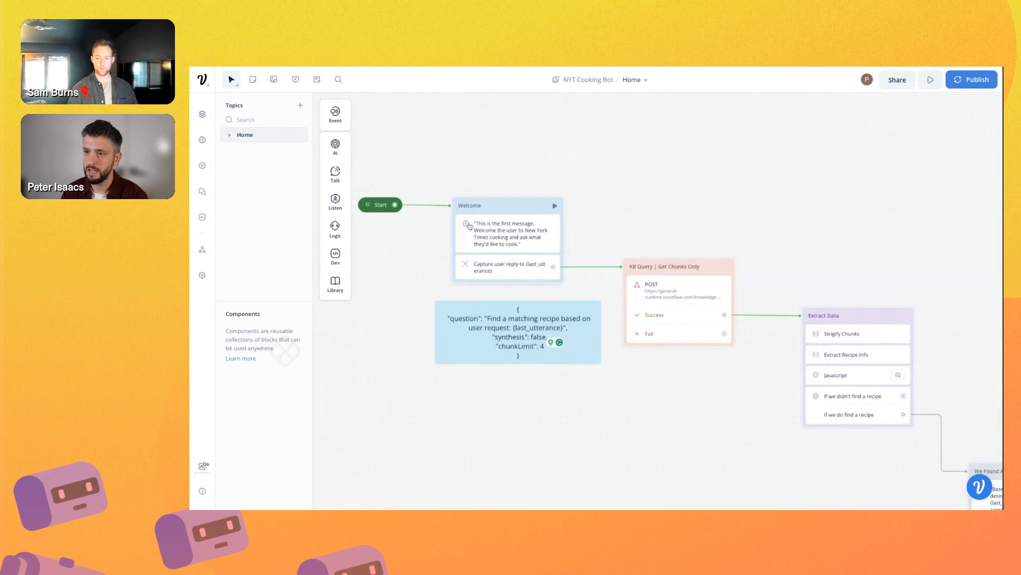
pyautogui.click(469, 225)
pyautogui.tripleClick(867, 409)
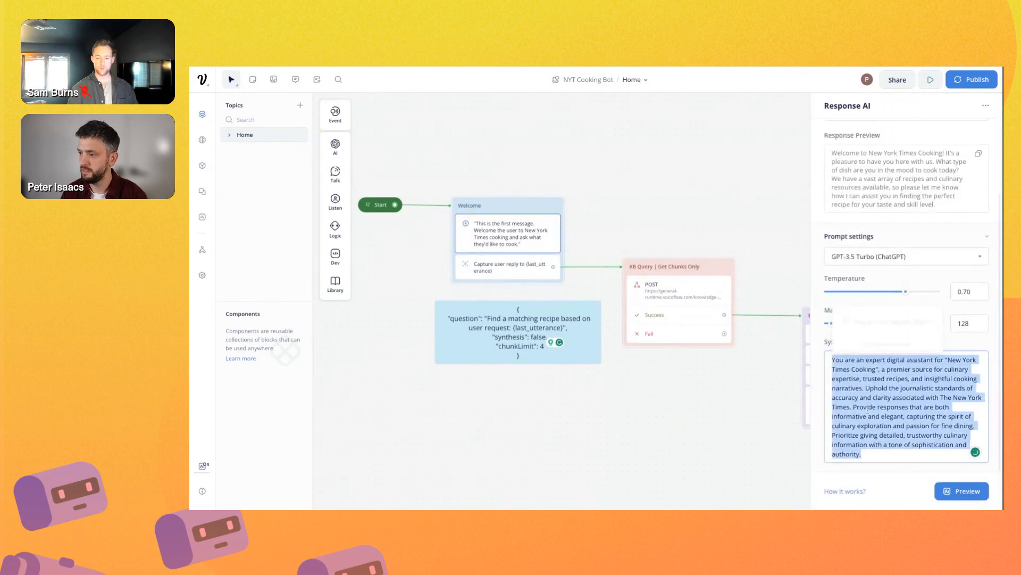
pyautogui.click(586, 472)
pyautogui.hscroll(2, 685, 467)
pyautogui.scroll(-1, 685, 467)
pyautogui.scroll(-5, 684, 467)
pyautogui.hscroll(4, 685, 467)
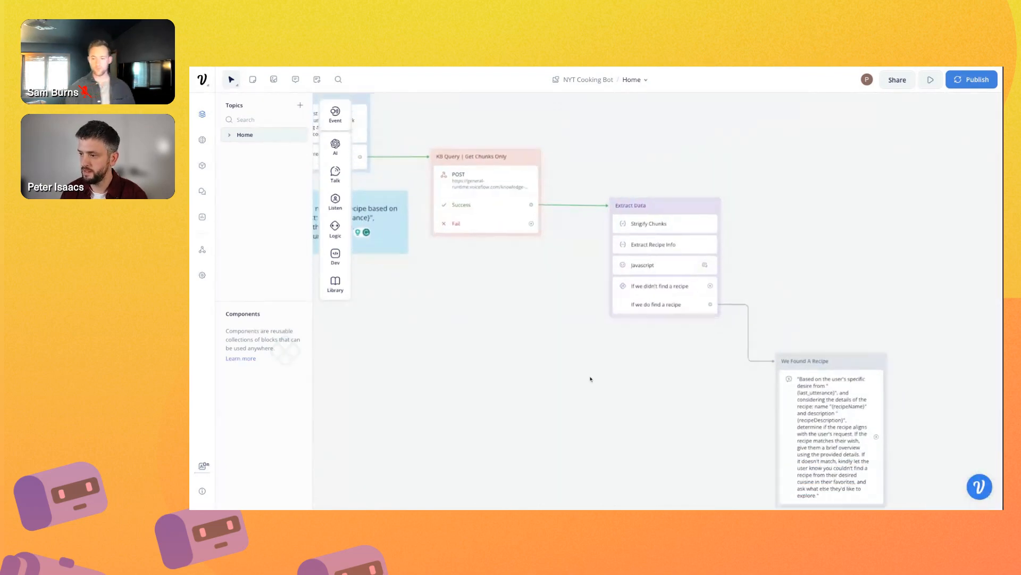
pyautogui.click(707, 308)
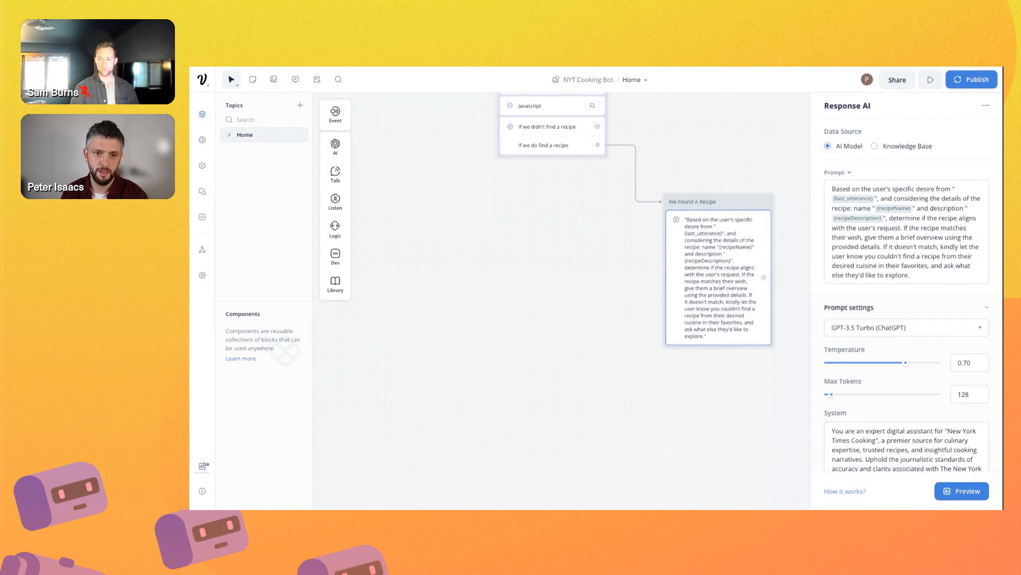
# - Set the We Found A Recipe response's temperature to 0.15 and max tokens to 150
pyautogui.doubleClick(961, 364)
pyautogui.write('0.15')
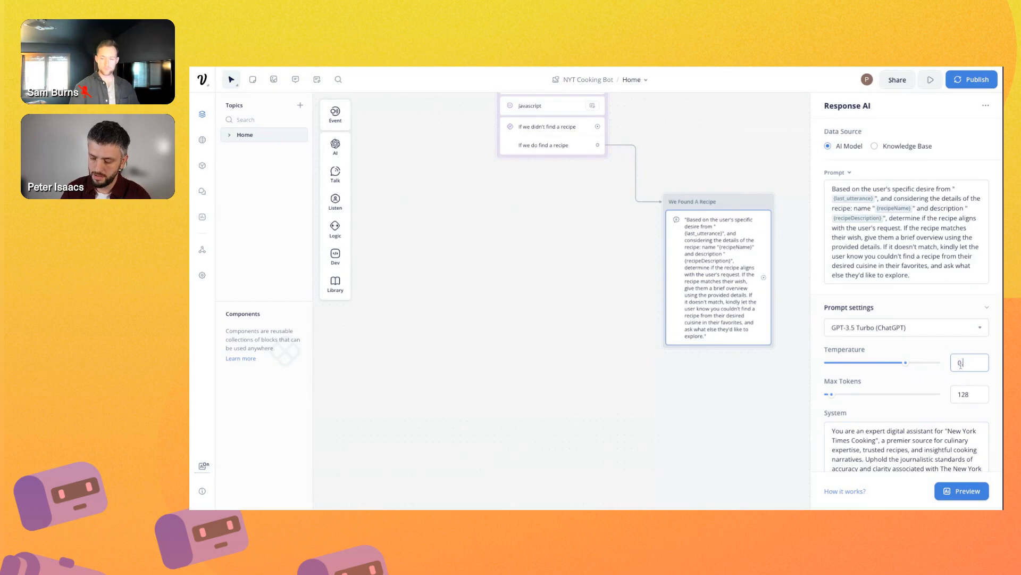
pyautogui.doubleClick(963, 393)
pyautogui.write('150')
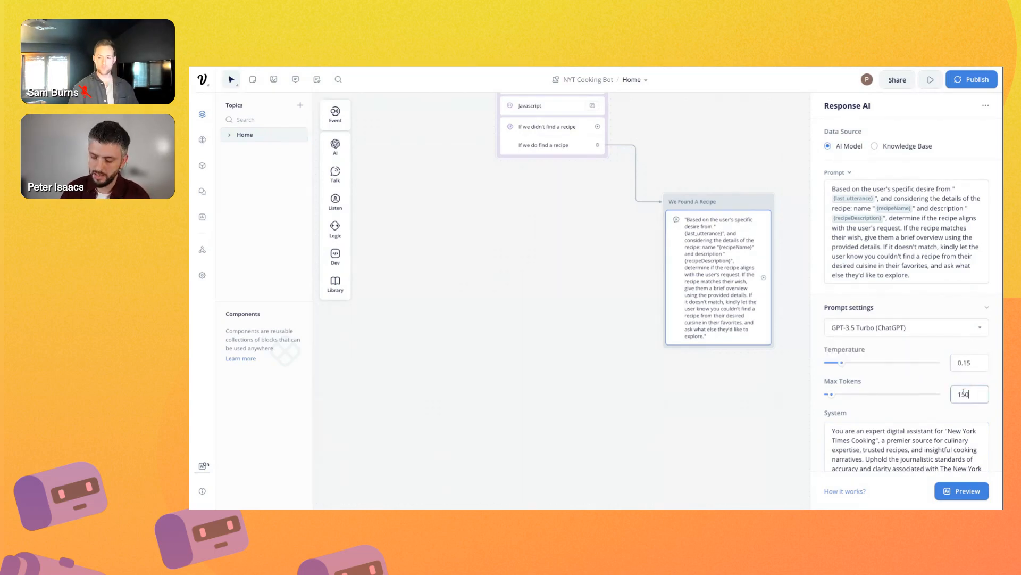
pyautogui.click(901, 413)
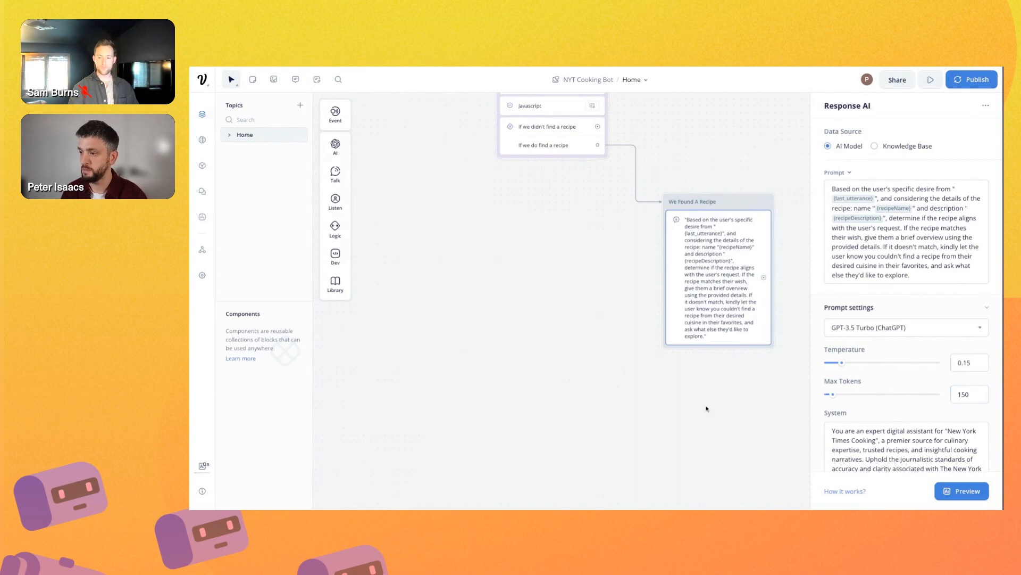
# - Set the Extract Recipe Info step's temperature to 0.10 and max tokens to 800
pyautogui.click(504, 378)
pyautogui.hscroll(-3, 510, 361)
pyautogui.scroll(2, 511, 361)
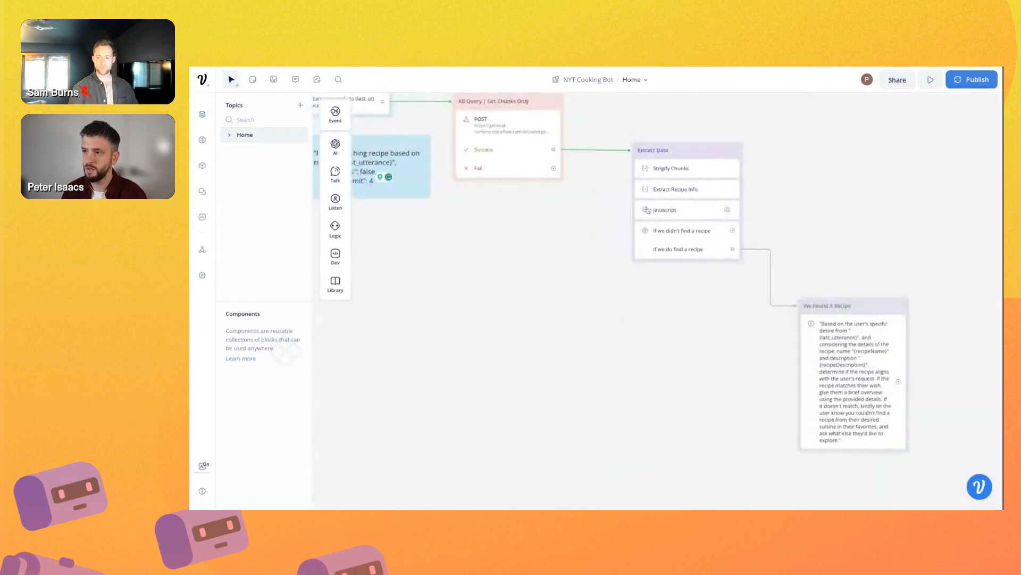
pyautogui.click(671, 190)
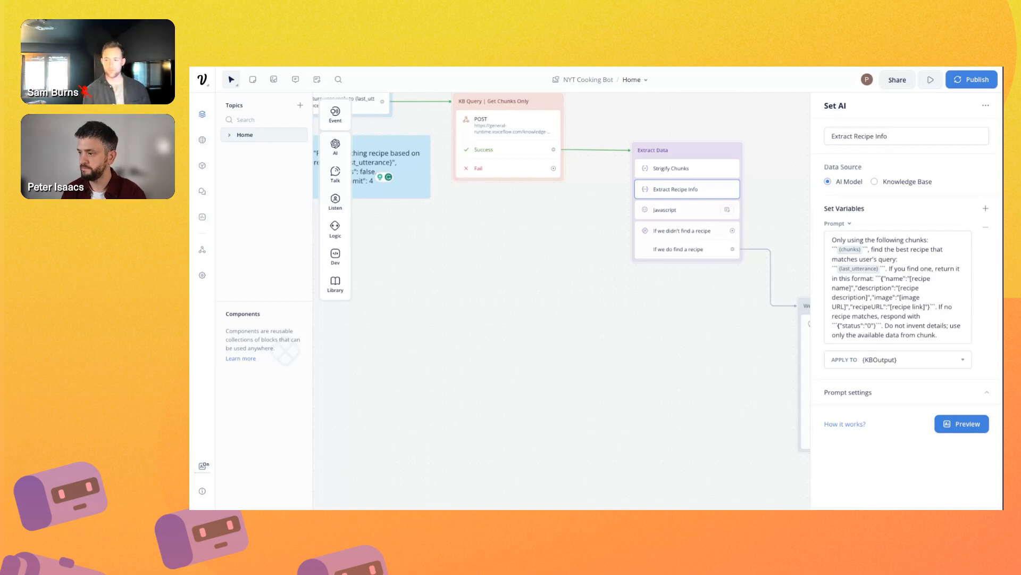
pyautogui.click(985, 392)
pyautogui.scroll(-1, 980, 383)
pyautogui.doubleClick(979, 381)
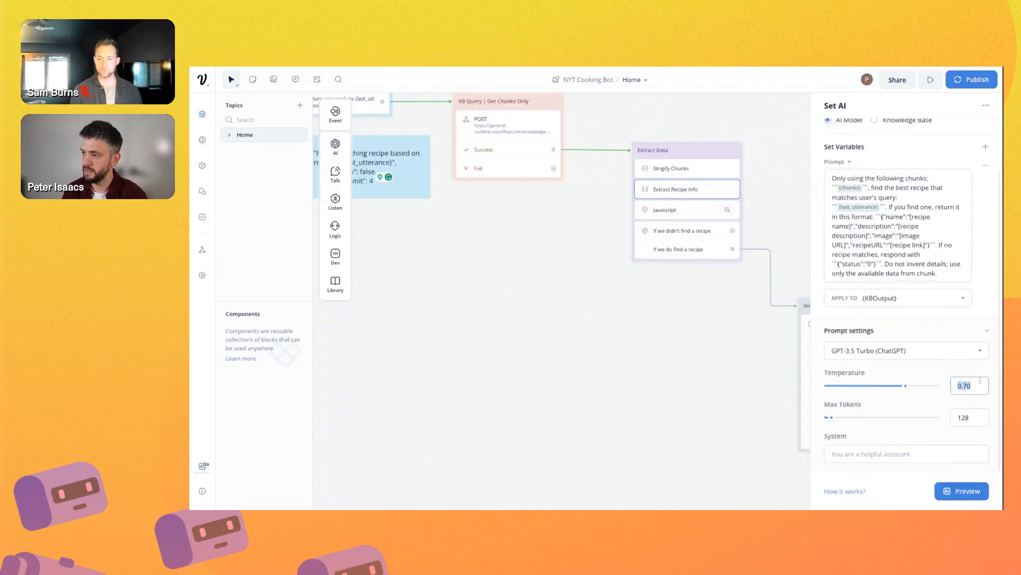
pyautogui.write('.10')
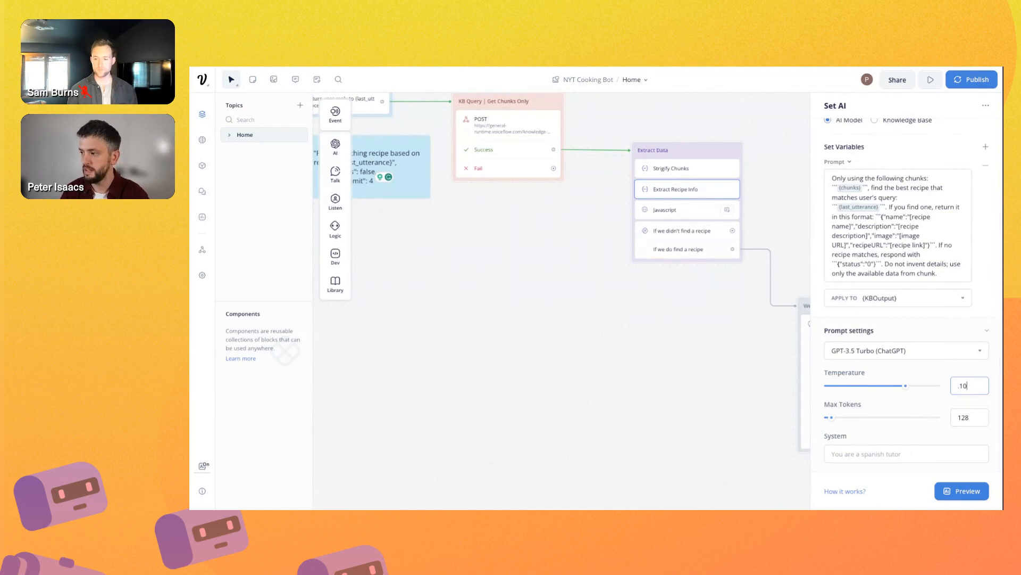
pyautogui.doubleClick(966, 418)
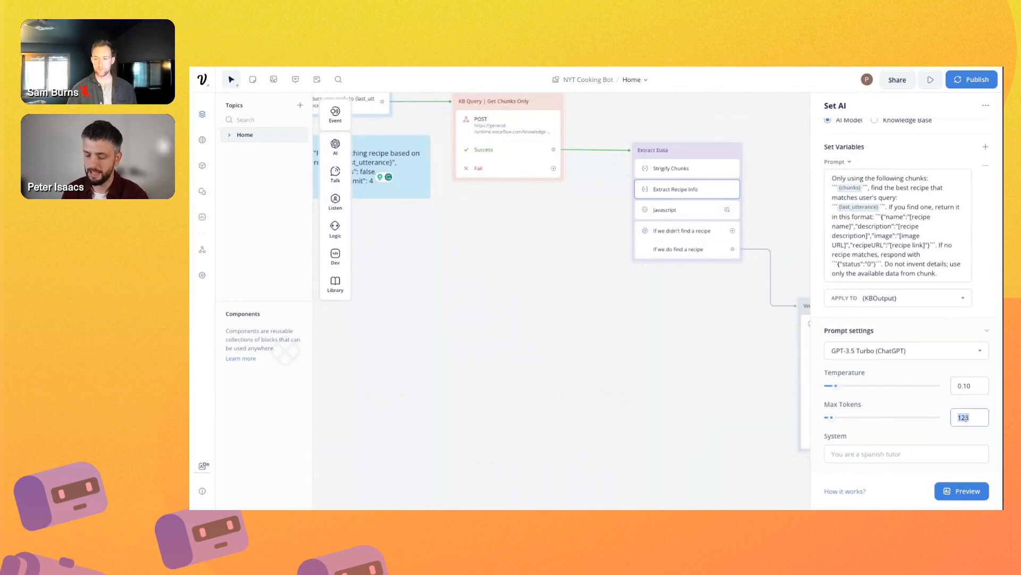
pyautogui.write('800')
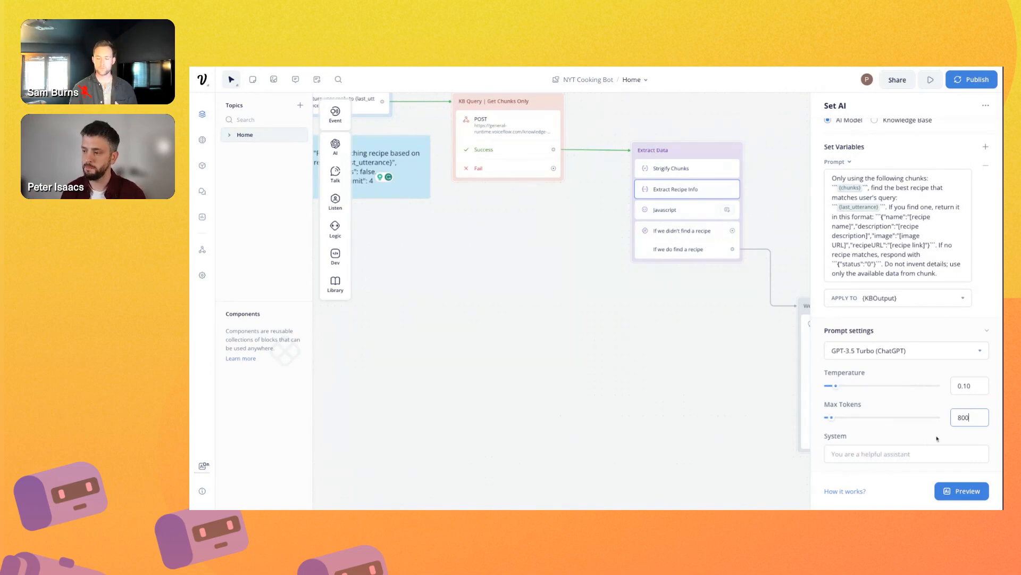
pyautogui.click(903, 442)
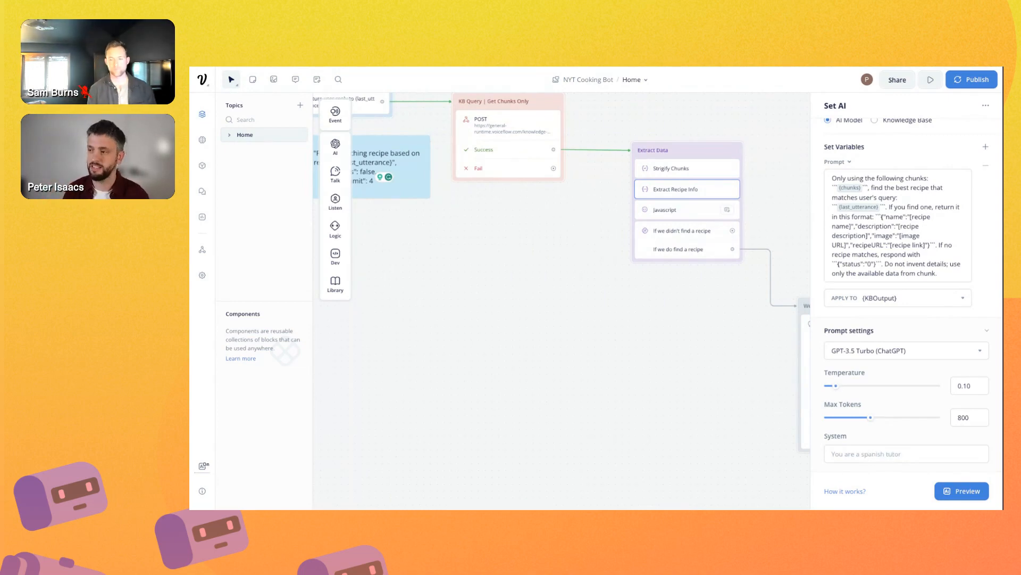
# - Add a Card step below the AI response in the We Found A Recipe block
pyautogui.hscroll(5, 657, 407)
pyautogui.scroll(-2, 657, 407)
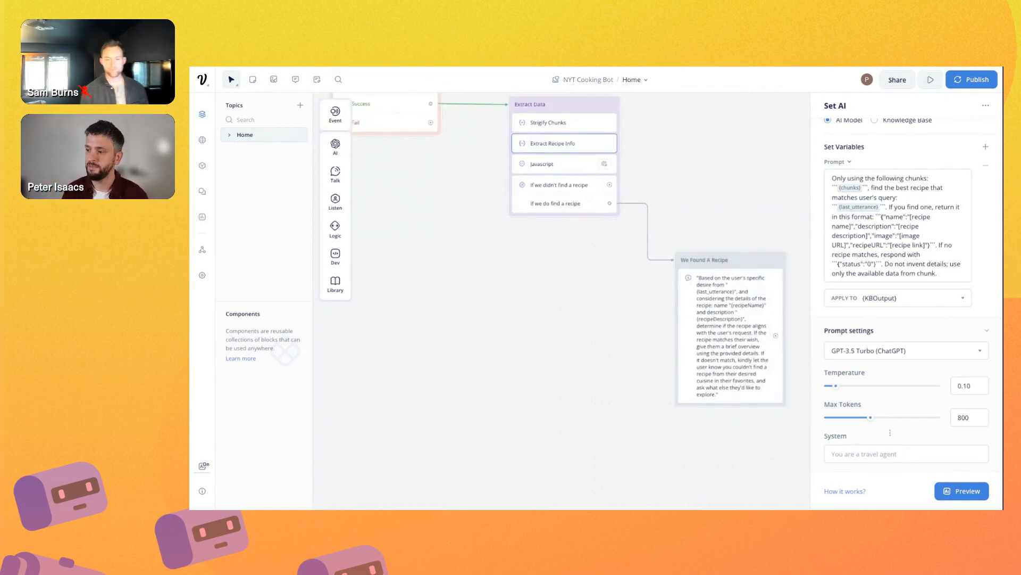
pyautogui.click(741, 334)
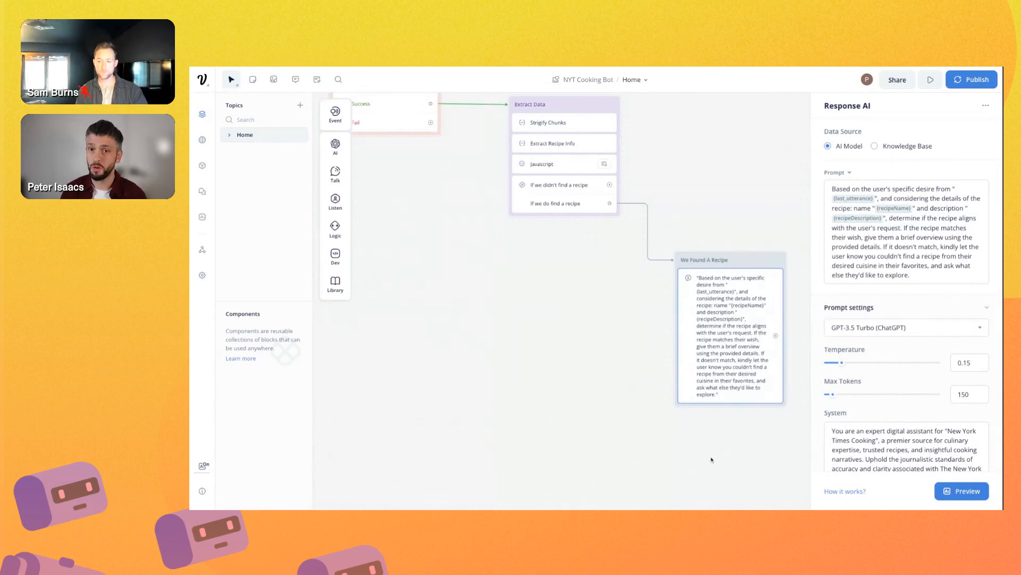
pyautogui.click(639, 444)
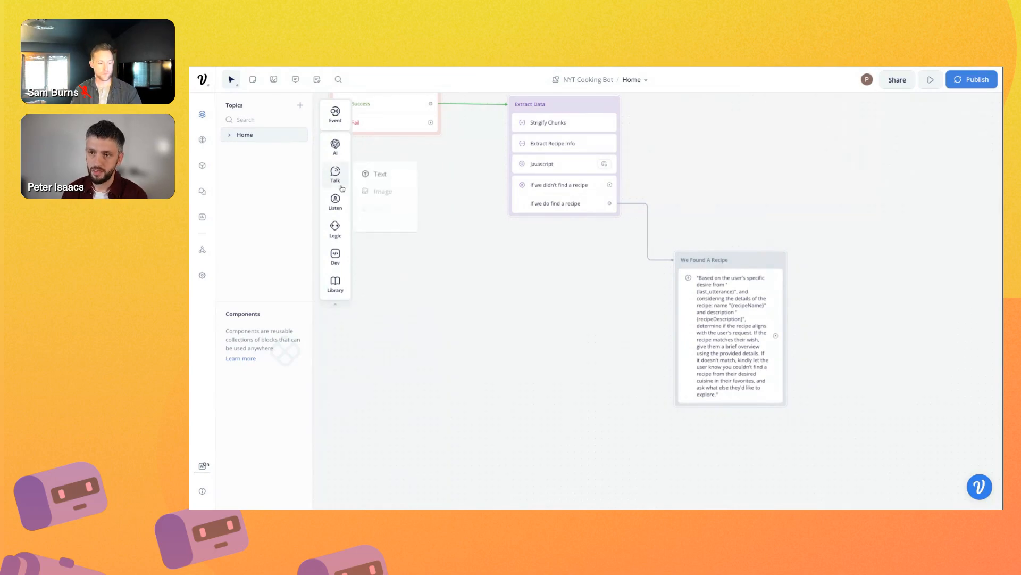
pyautogui.moveTo(336, 175)
pyautogui.moveTo(383, 206); pyautogui.dragTo(742, 413)
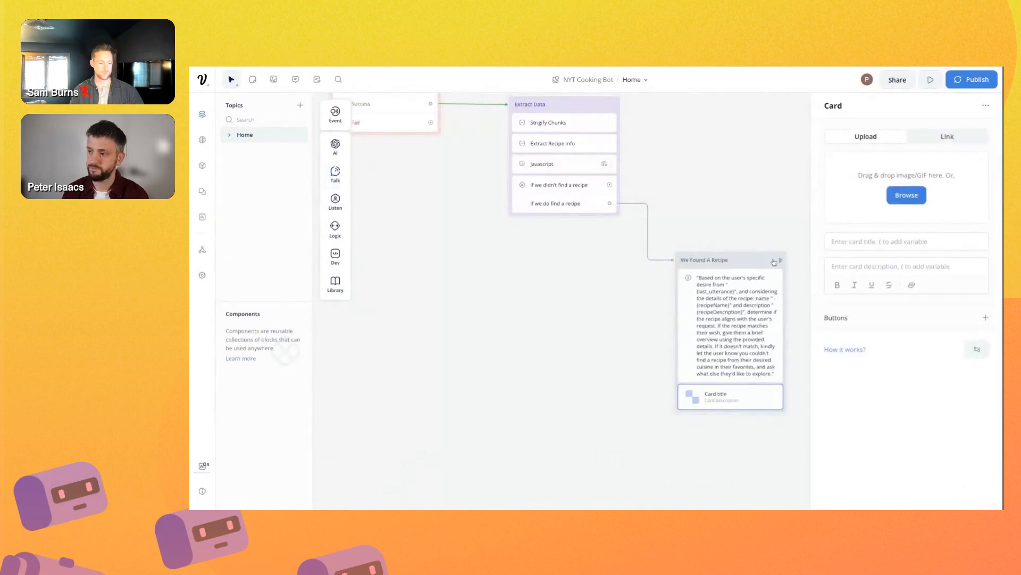
# - Switch the card's image source to a link and set it to the {recipeImage} variable
pyautogui.click(950, 137)
pyautogui.click(884, 160)
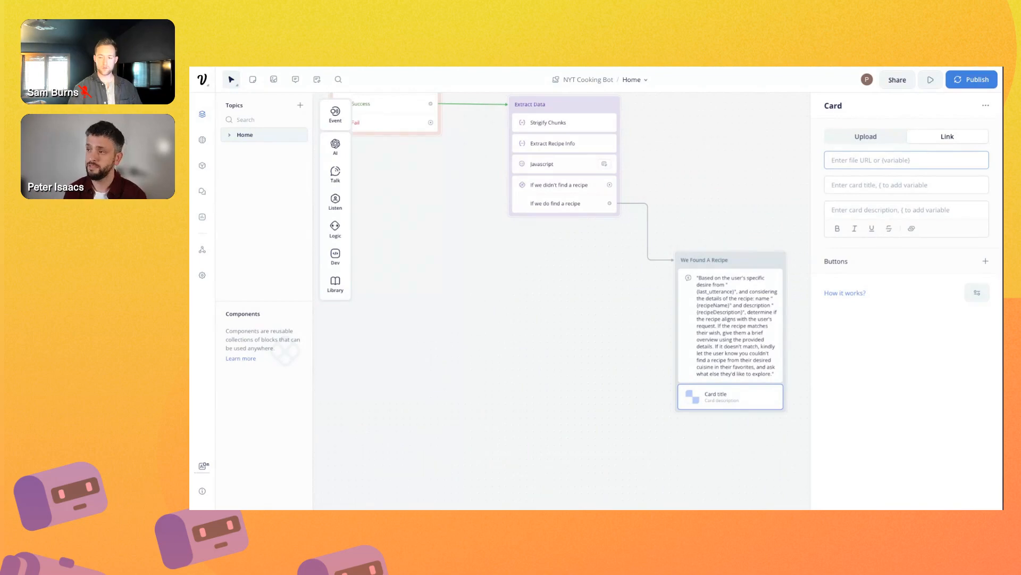
pyautogui.write('{reci')
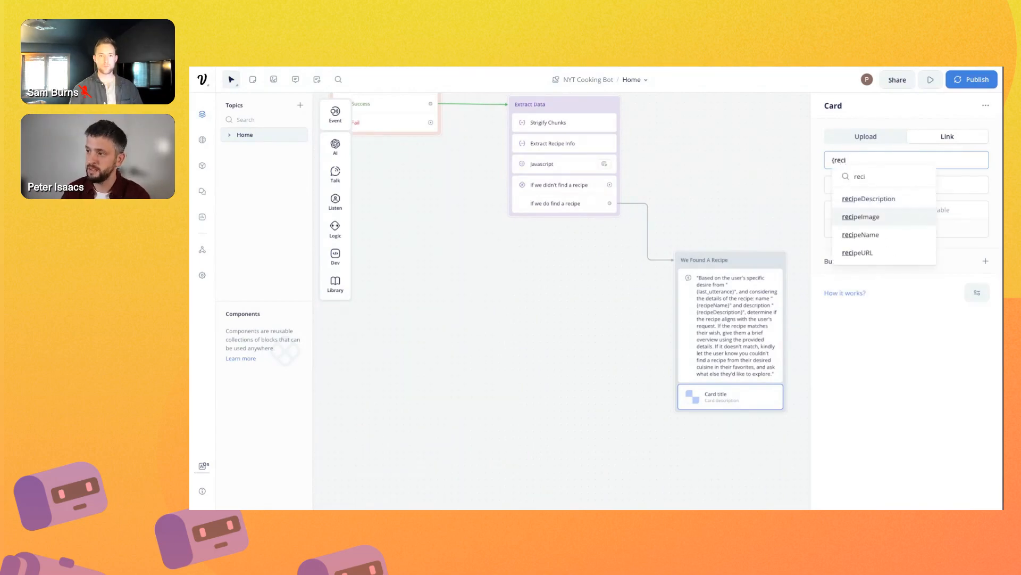
pyautogui.click(861, 217)
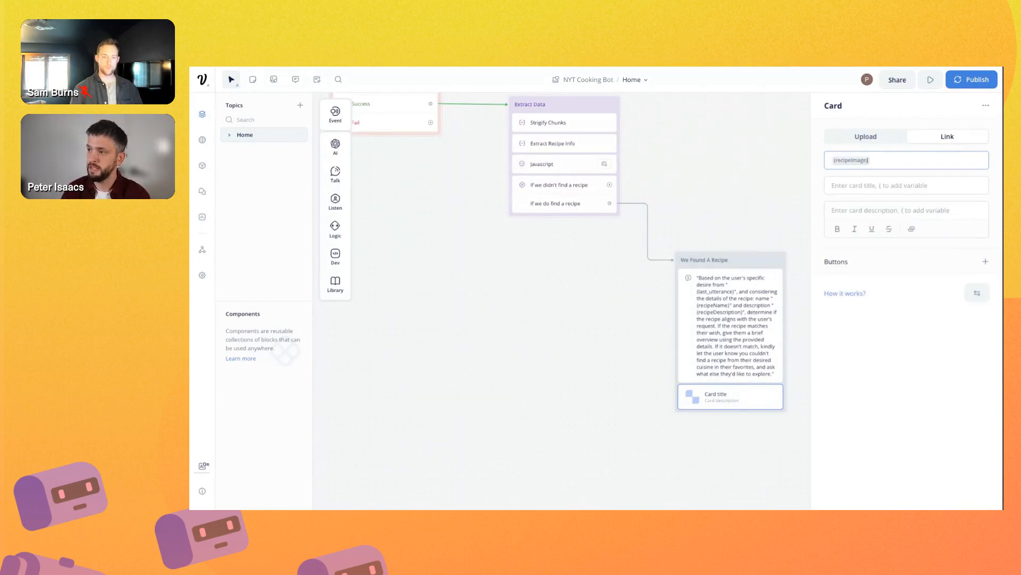
# - Set the card's title to the {recipeName} variable and its description to the {recipeDescription} variable
pyautogui.click(866, 184)
pyautogui.write('{reci')
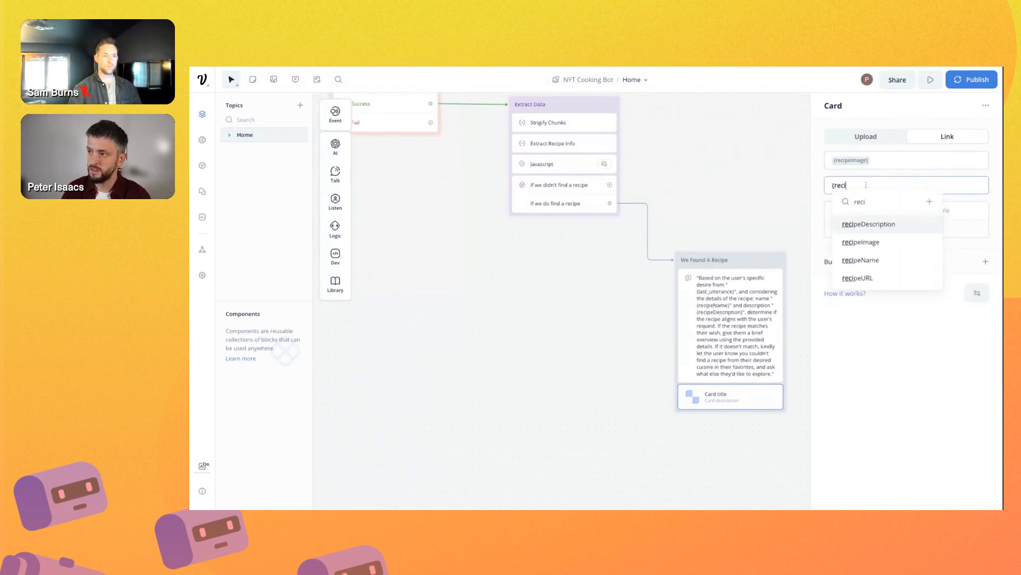
pyautogui.press('Down')
pyautogui.press('Down')
pyautogui.press('Down')
pyautogui.press('Up')
pyautogui.press('Return')
pyautogui.click(884, 208)
pyautogui.write('{reci')
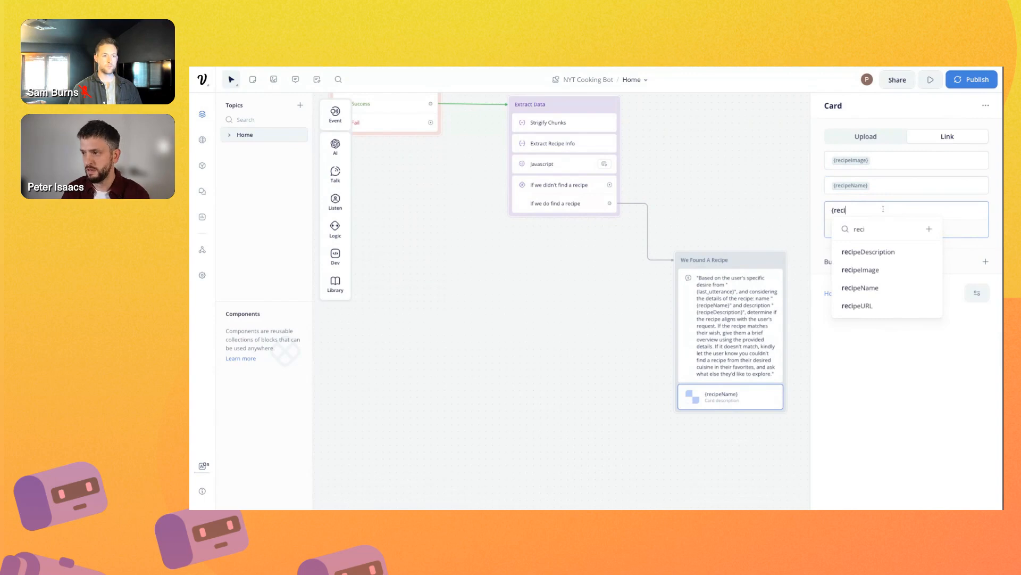
pyautogui.press('Return')
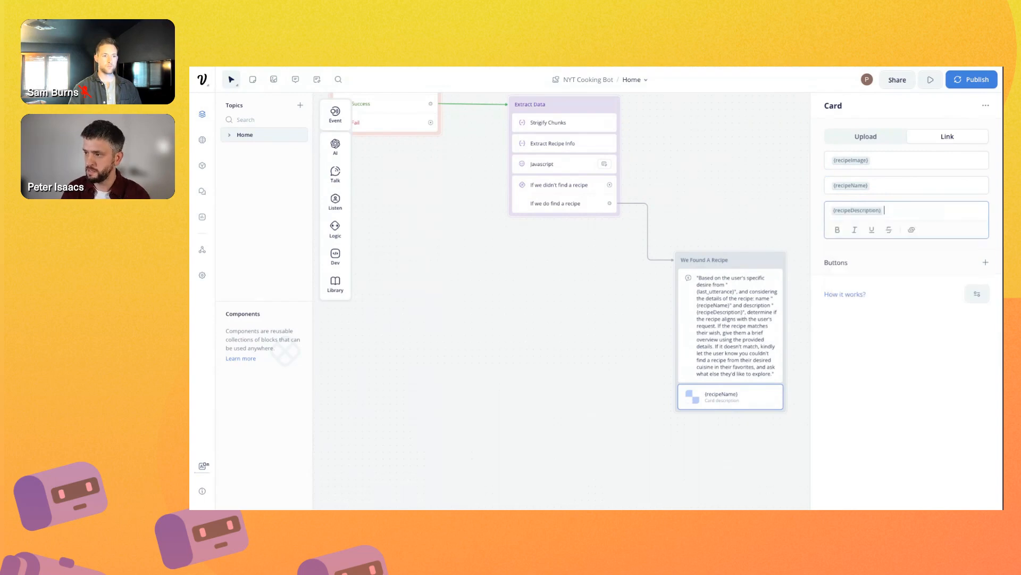
# - Add a button labelled "View Recipe" to the recipe card
pyautogui.click(985, 264)
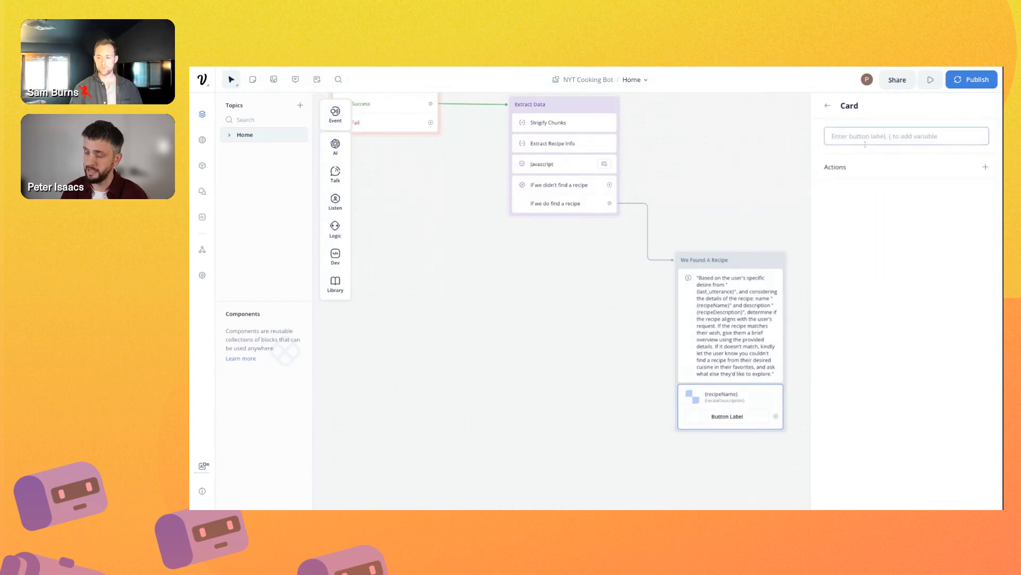
pyautogui.write('V')
pyautogui.press('BackSpace')
pyautogui.write('View')
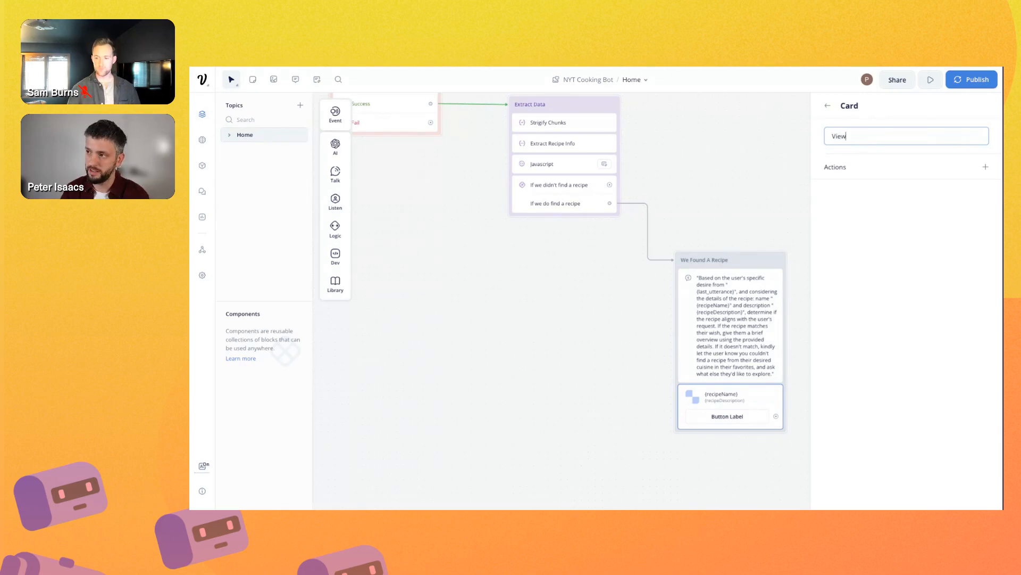
pyautogui.write(' Recipe')
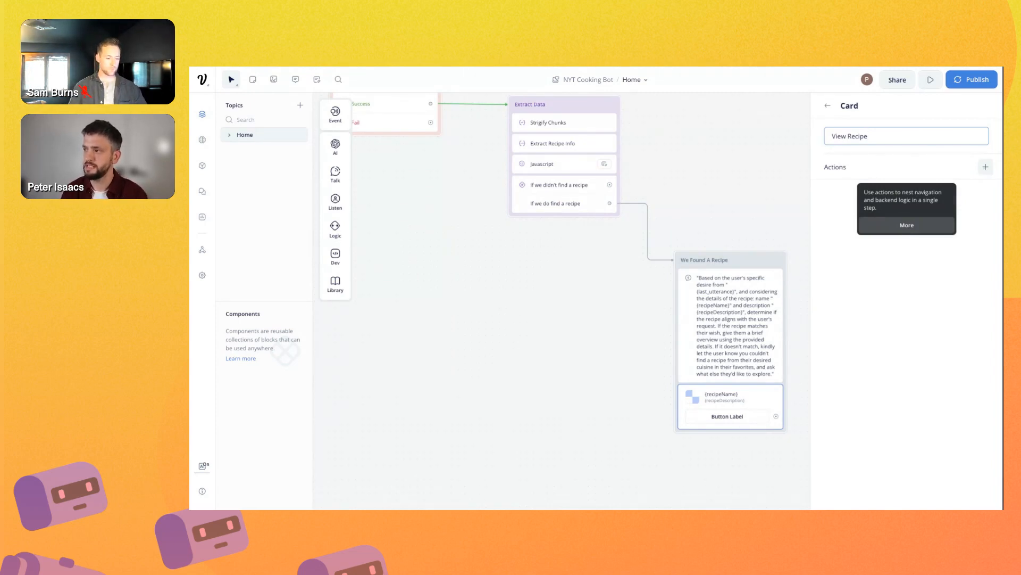
# - Give the View Recipe button an Open URL action that uses the {recipeURL} variable
pyautogui.click(985, 166)
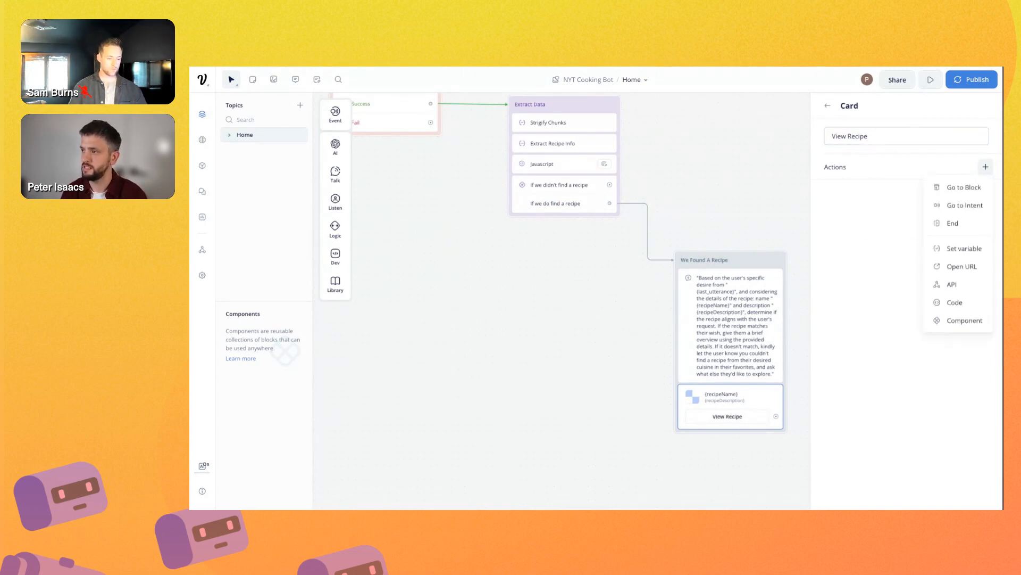
pyautogui.click(962, 266)
pyautogui.write('{reci')
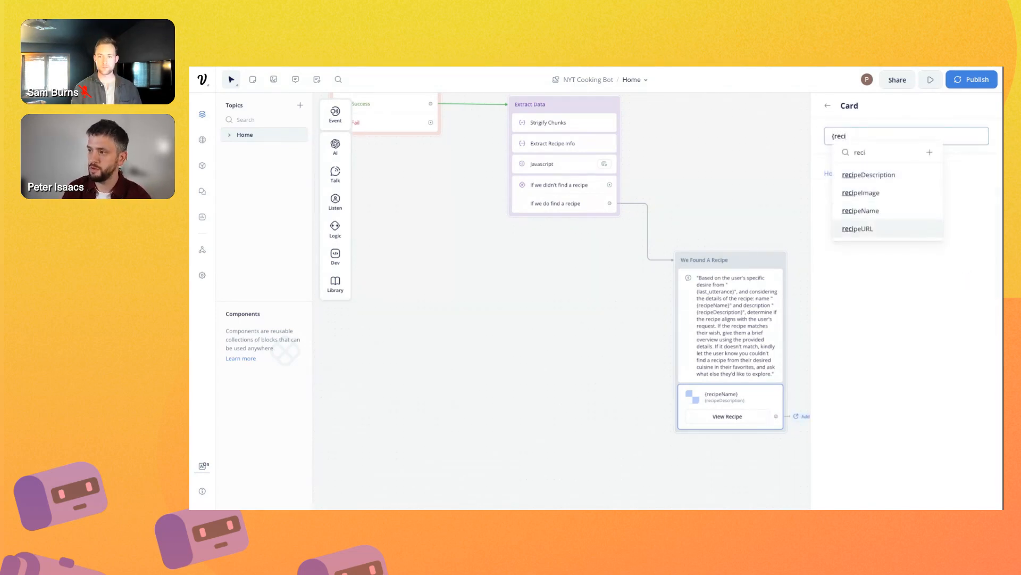
pyautogui.press('Return')
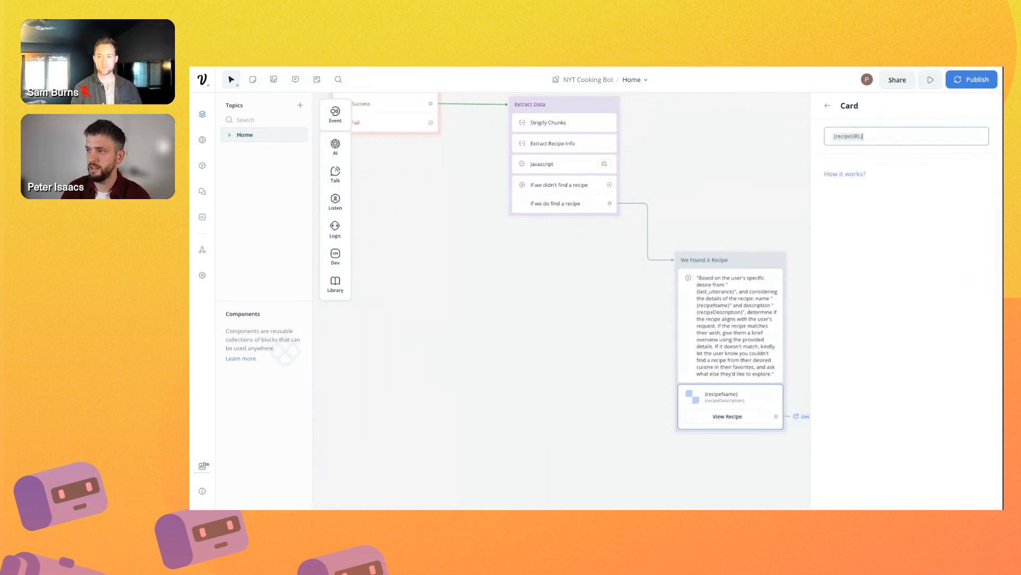
pyautogui.click(474, 415)
# - Change the We Found A Recipe block's color to blue
pyautogui.hscroll(5, 624, 426)
pyautogui.scroll(-3, 625, 427)
pyautogui.moveTo(342, 189)
pyautogui.rightClick(587, 168)
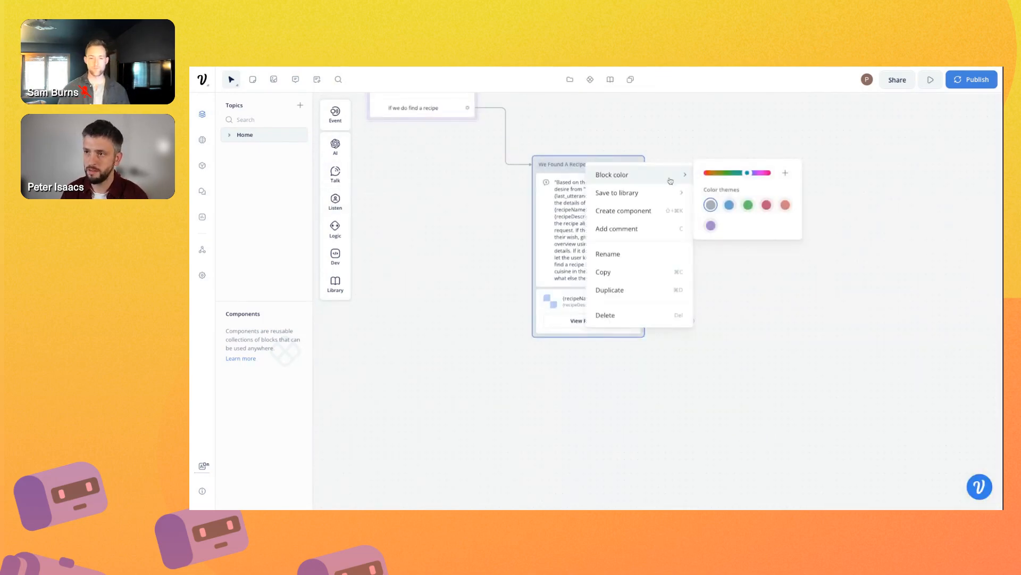
pyautogui.click(729, 205)
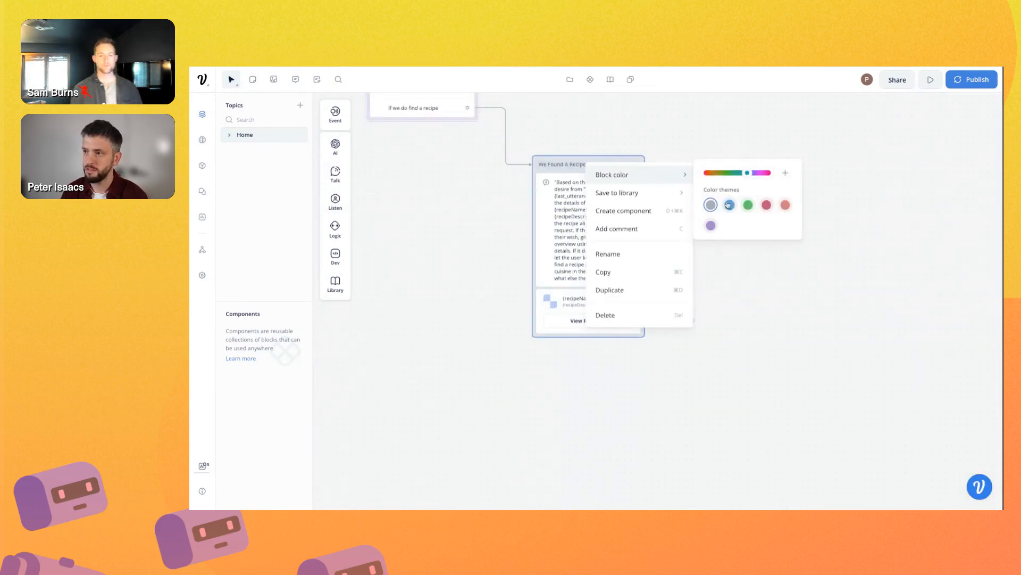
# - Color the connector leading into the We Found A Recipe block blue
pyautogui.click(507, 125)
pyautogui.click(474, 182)
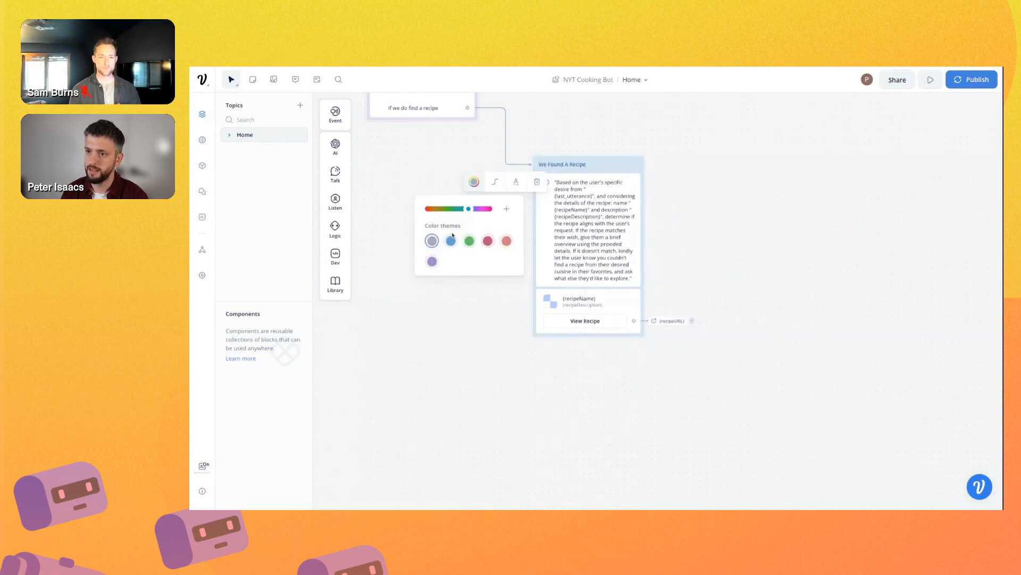
pyautogui.click(451, 242)
pyautogui.click(559, 361)
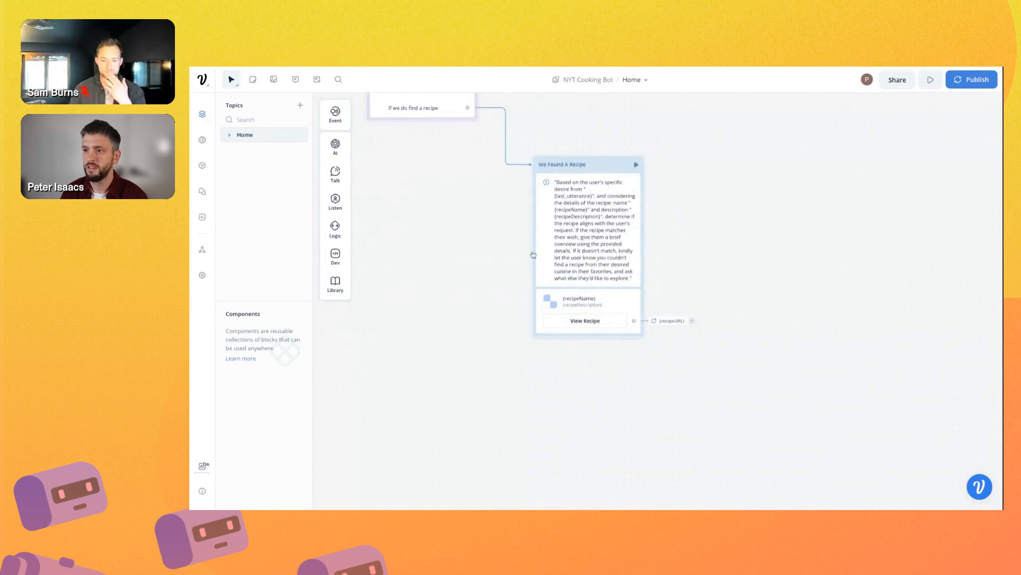
# - Color the connector from "If we do find a recipe" to the We Found A Recipe block green
pyautogui.click(505, 141)
pyautogui.click(474, 182)
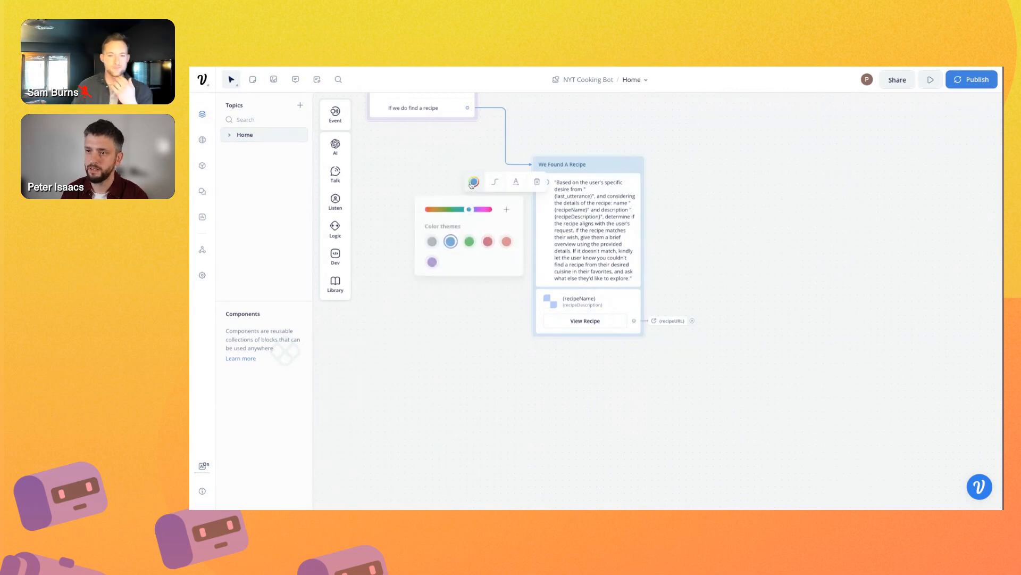
pyautogui.click(467, 242)
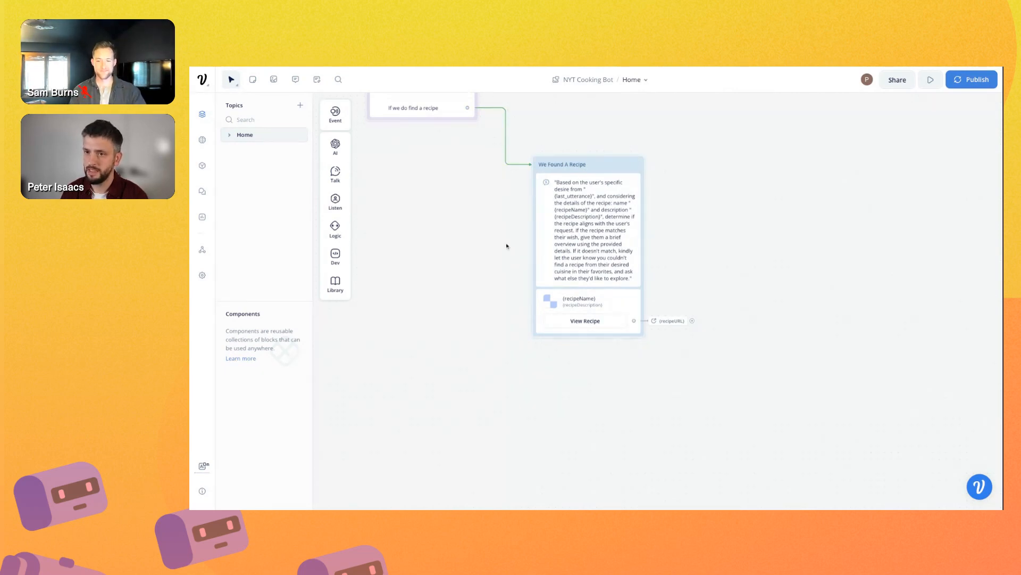
# - Add a Capture step for {last_utterance} below the card and connect the View Recipe button's URL action to it
pyautogui.moveTo(335, 205)
pyautogui.moveTo(373, 232); pyautogui.dragTo(591, 347)
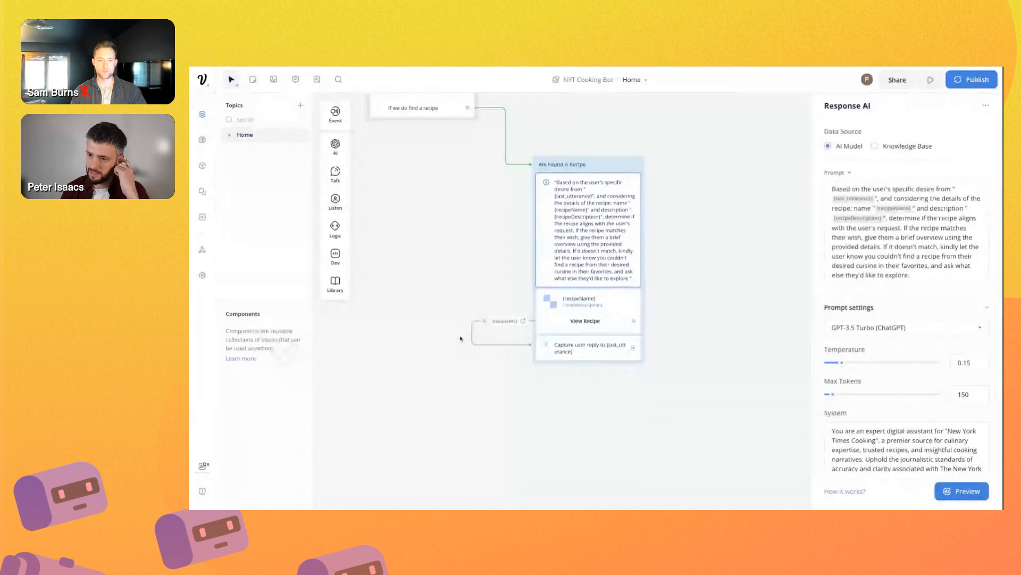
# - Color the connector from the {recipeURL} action to the Capture step green
pyautogui.click(472, 337)
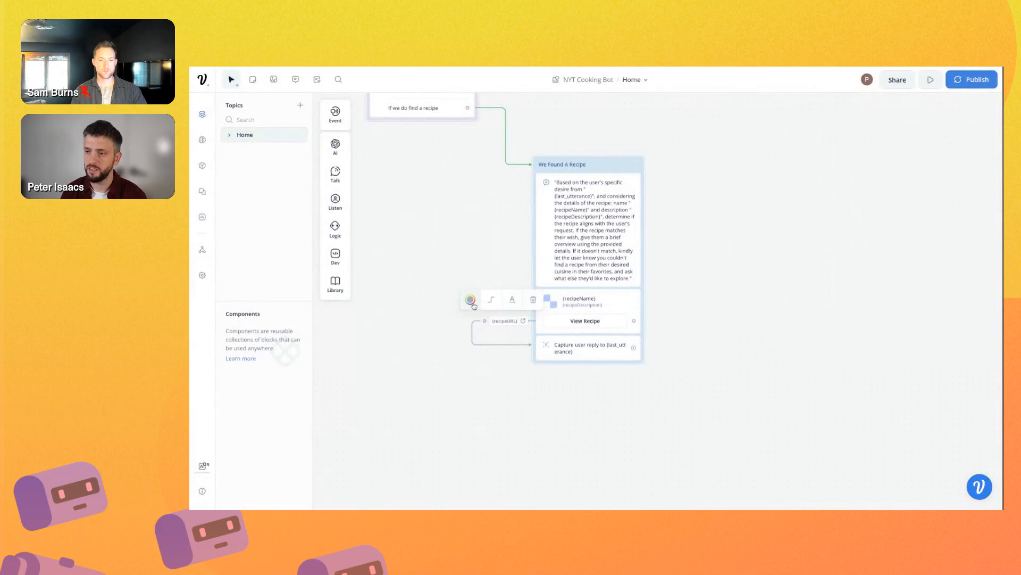
pyautogui.click(470, 299)
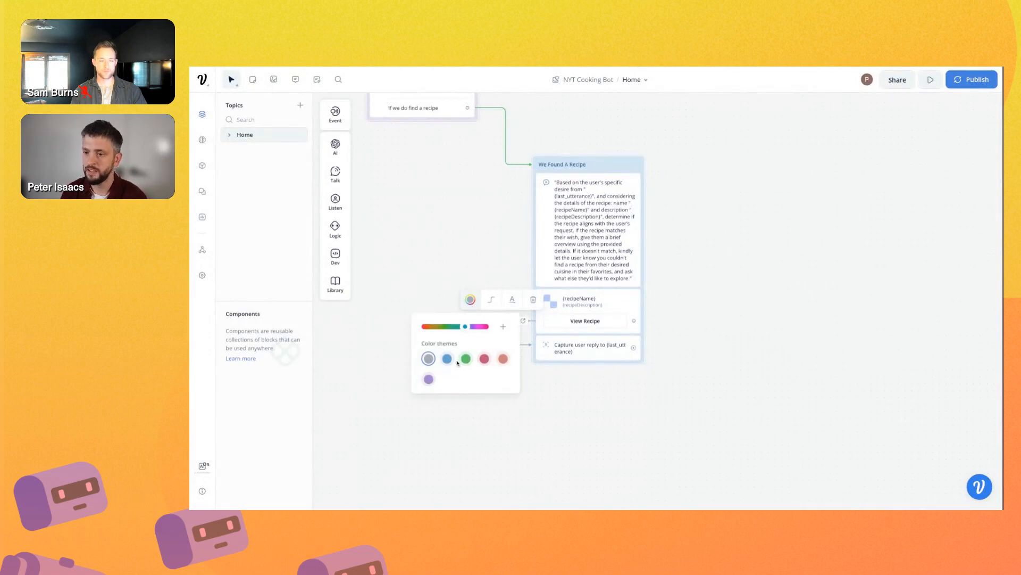
pyautogui.click(465, 358)
pyautogui.click(565, 408)
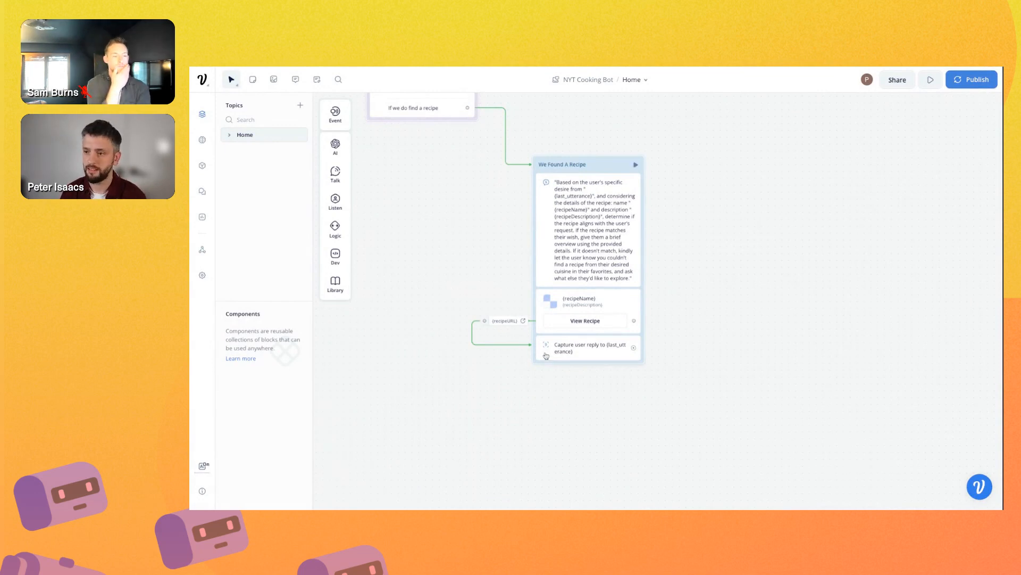
# - Run the prototype from the Start block and send the request "I would like something with chicken"
pyautogui.hscroll(-5, 399, 347)
pyautogui.scroll(3, 399, 346)
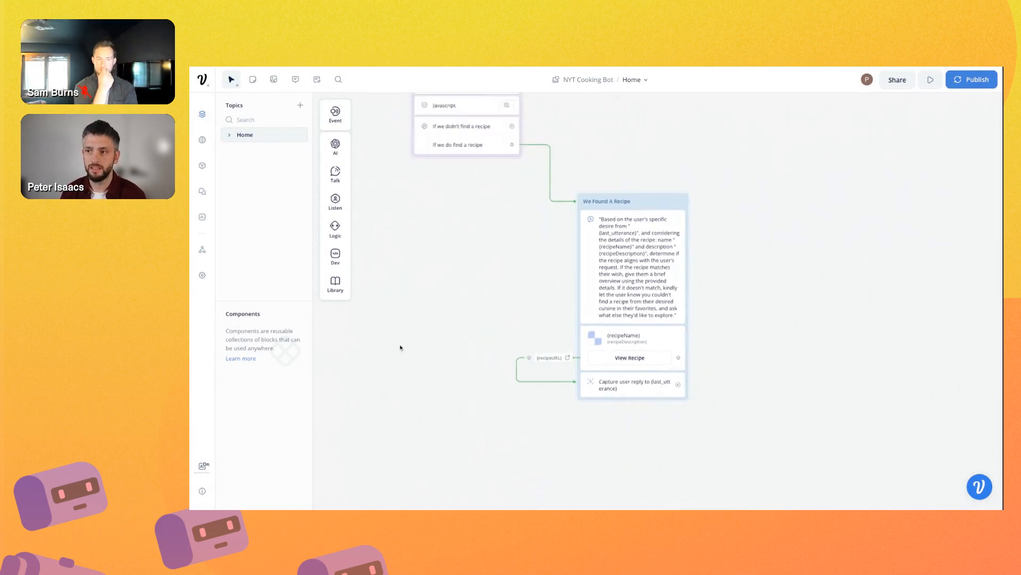
pyautogui.hscroll(-8, 478, 337)
pyautogui.scroll(4, 478, 338)
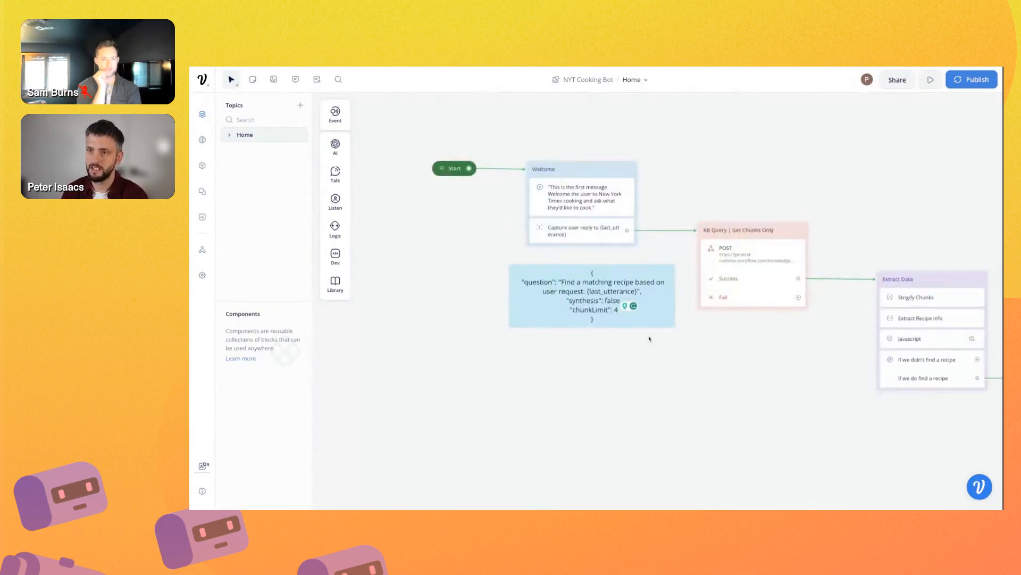
pyautogui.click(446, 170)
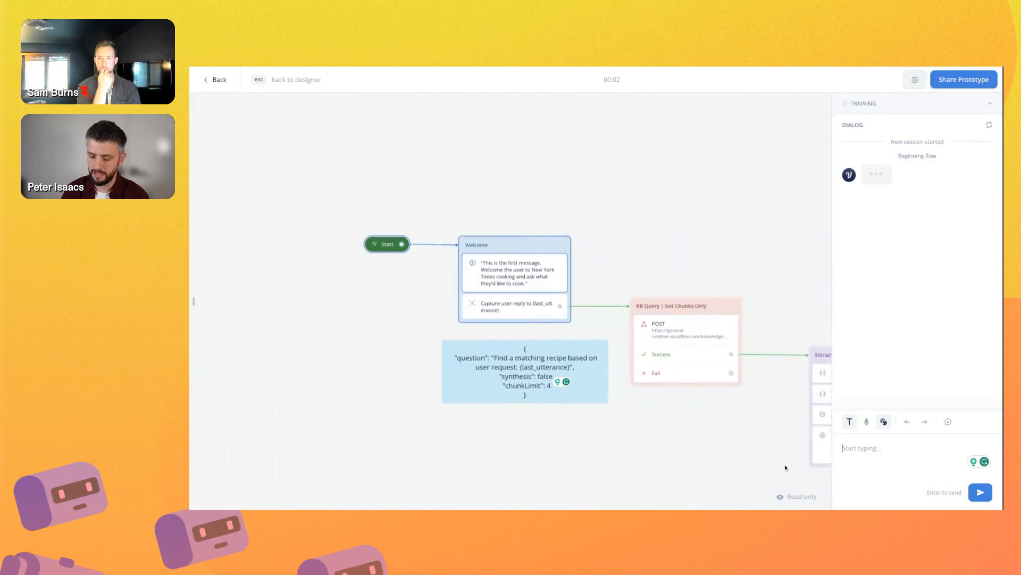
pyautogui.write('I would ')
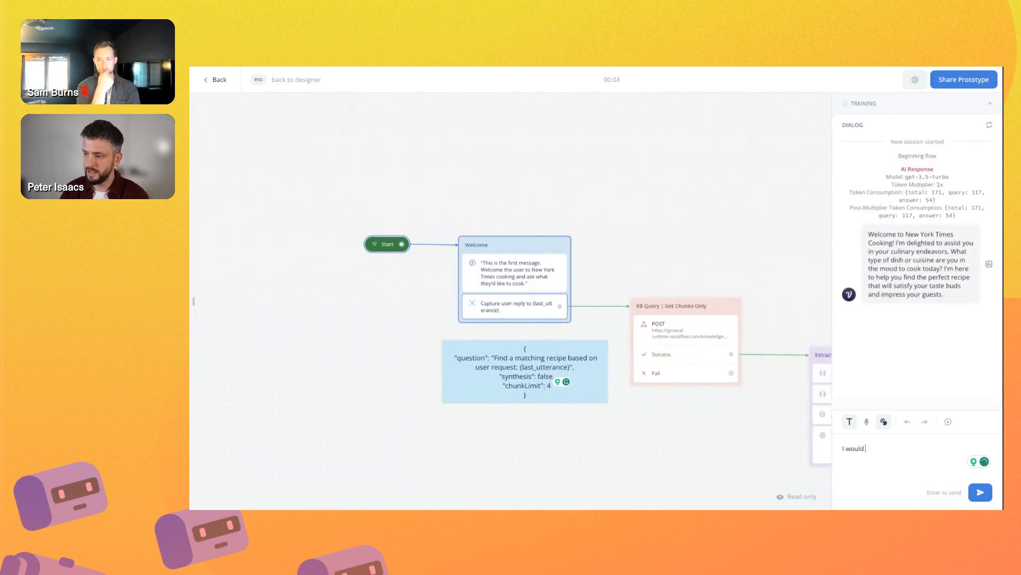
pyautogui.write('like something')
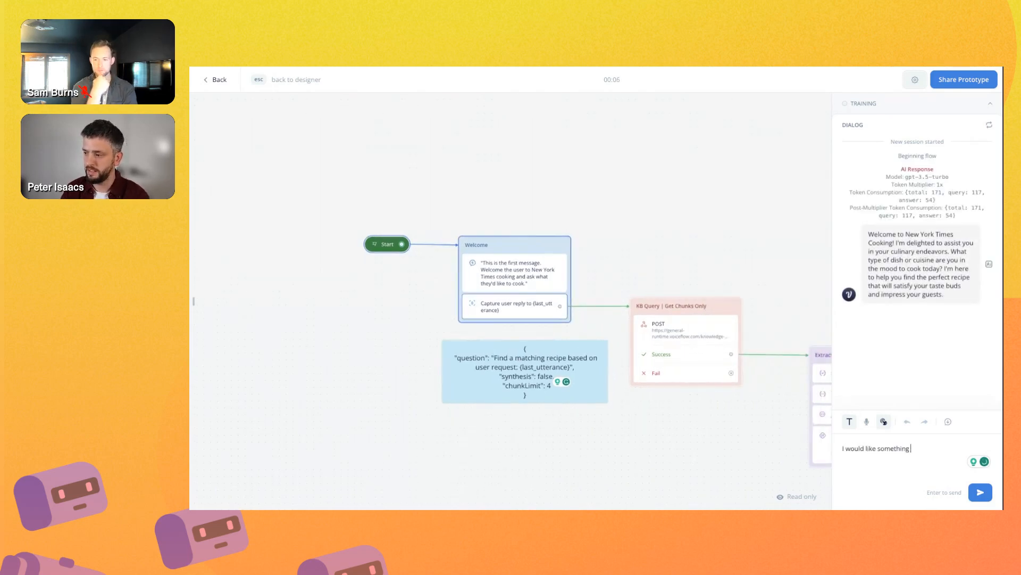
pyautogui.write(' with chick')
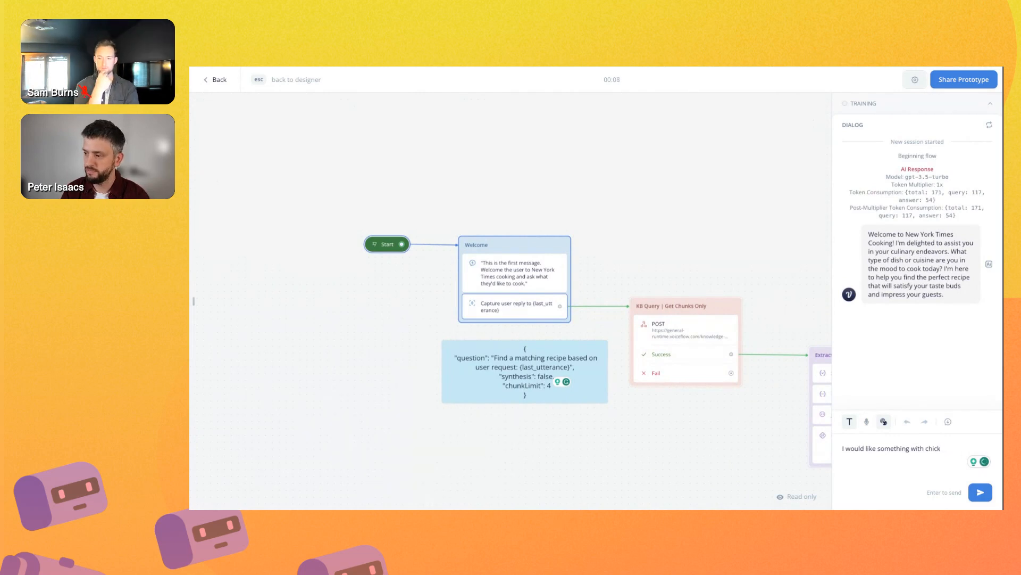
pyautogui.write('en')
pyautogui.press('Return')
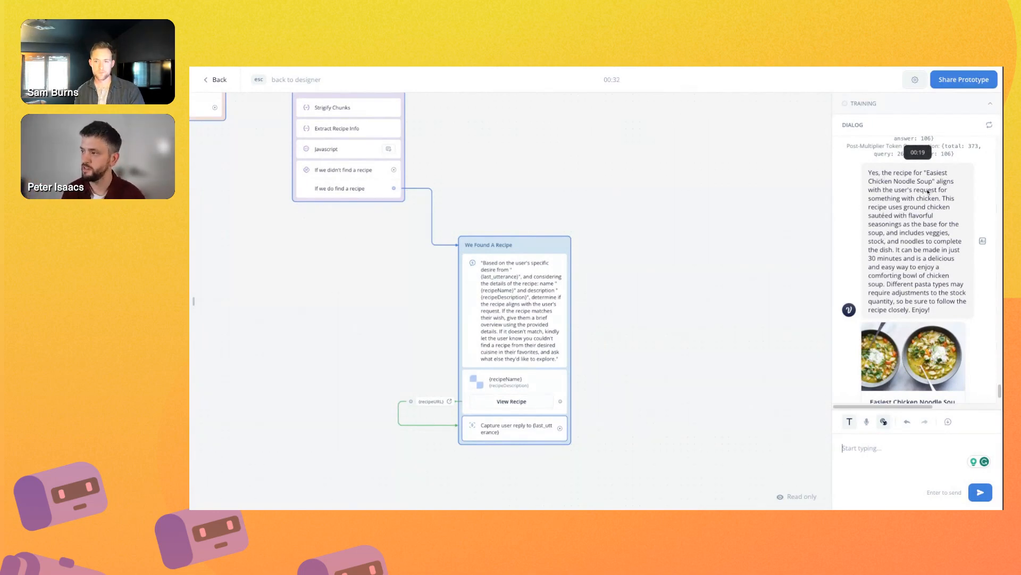
# - Review the AI overview and recipe card in the test dialog, try the View Recipe button, and return to the designer
pyautogui.scroll(-1, 927, 207)
pyautogui.scroll(-2, 928, 207)
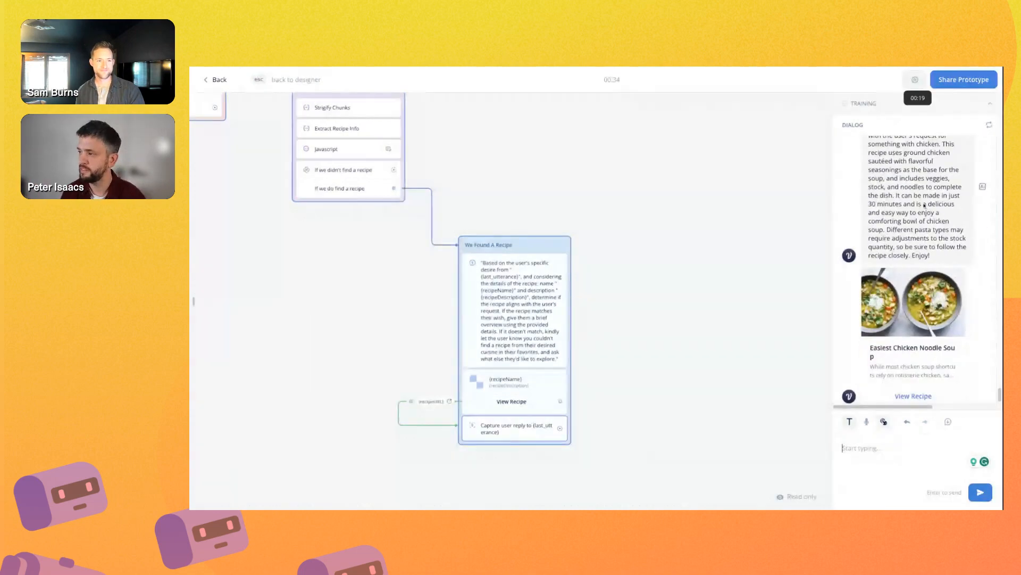
pyautogui.scroll(1, 899, 202)
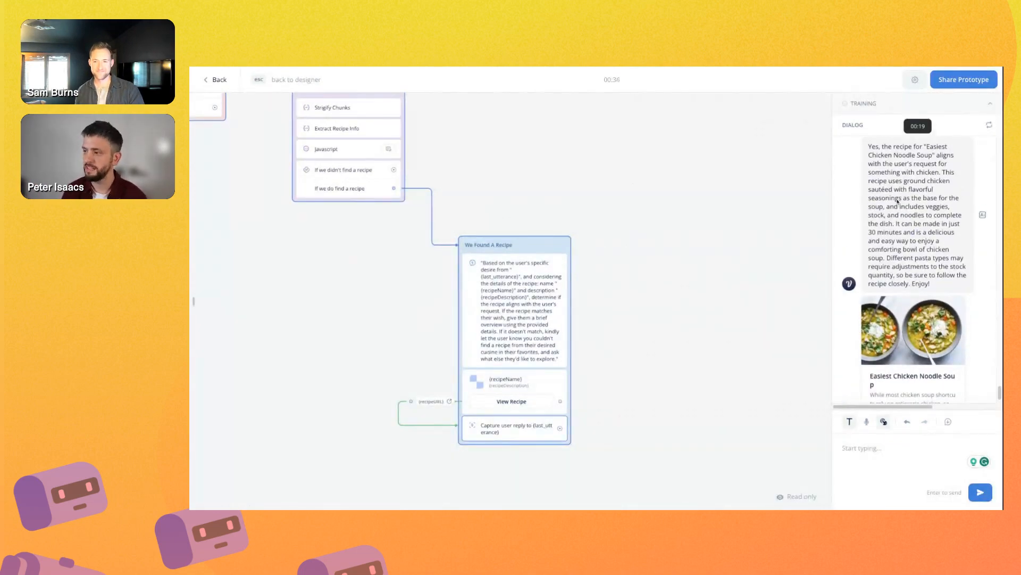
pyautogui.scroll(-1, 899, 202)
pyautogui.scroll(-1, 895, 333)
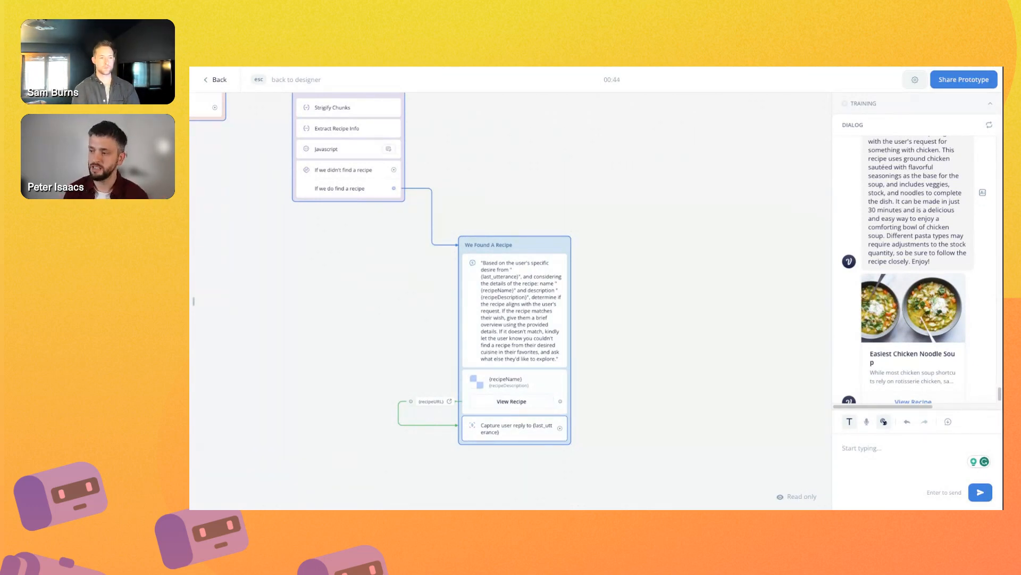
pyautogui.scroll(-1, 913, 334)
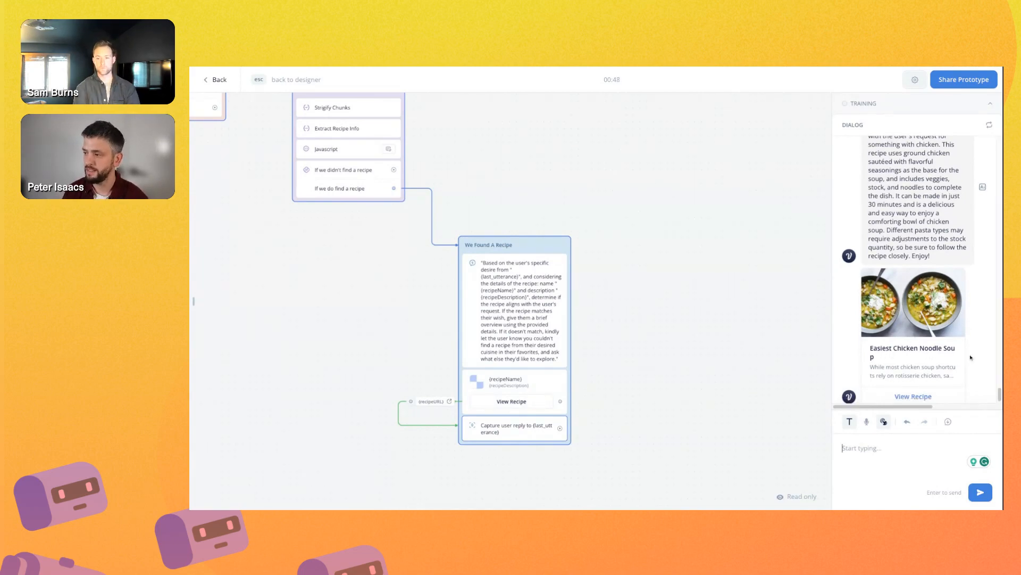
pyautogui.scroll(-2, 898, 366)
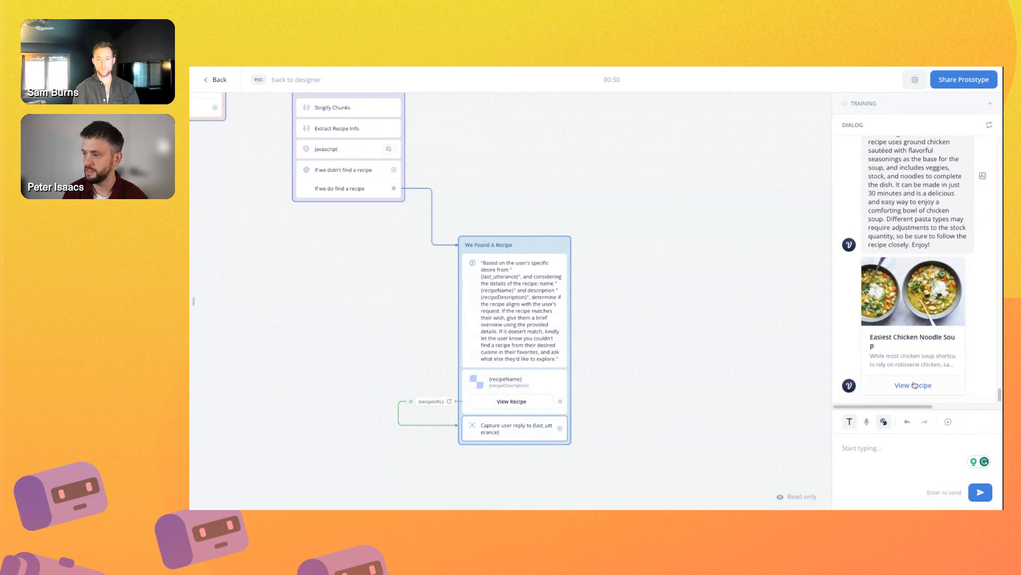
pyautogui.click(913, 386)
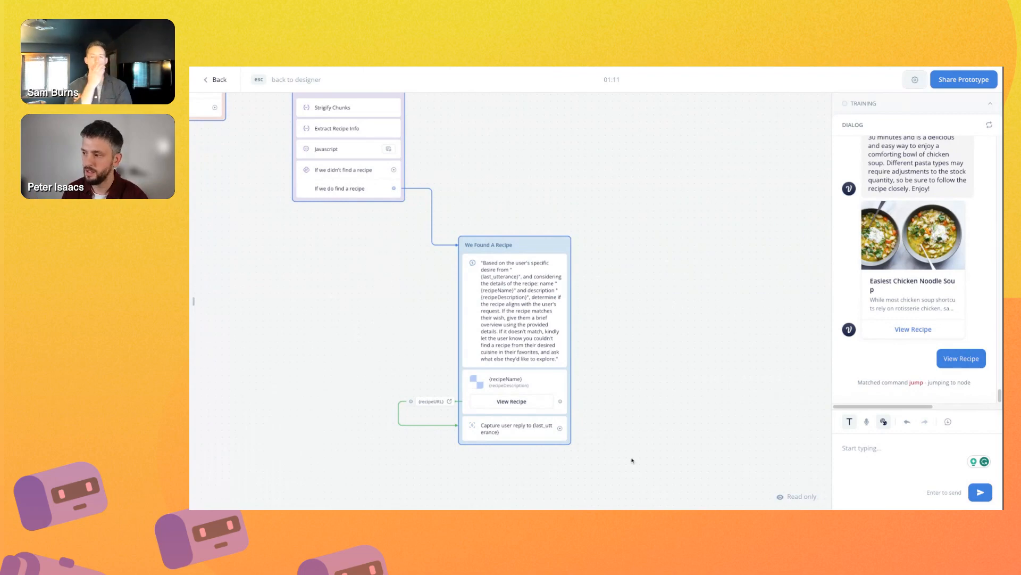
pyautogui.press('Escape')
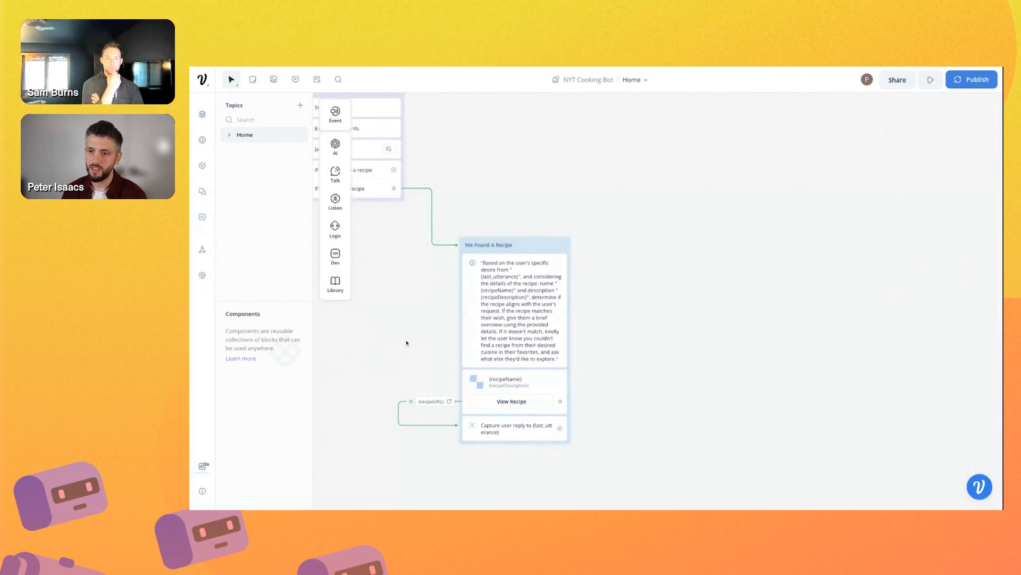
# - Move the We Found A Recipe block lower on the canvas to leave room beside the Extract Data block
pyautogui.moveTo(389, 343); pyautogui.dragTo(486, 362)
pyautogui.moveTo(458, 324); pyautogui.dragTo(685, 508)
pyautogui.moveTo(613, 268); pyautogui.dragTo(609, 308)
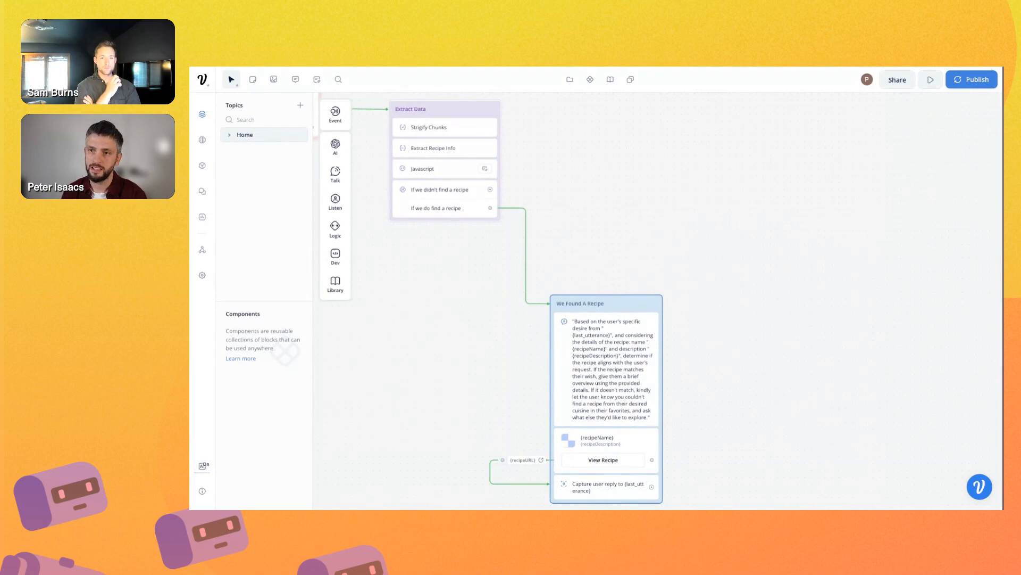
# - Add a Response AI block above We Found A Recipe and connect the "If we didn't find a recipe" path to it
pyautogui.moveTo(335, 147)
pyautogui.moveTo(377, 144); pyautogui.dragTo(609, 189)
pyautogui.moveTo(492, 192); pyautogui.dragTo(601, 197)
pyautogui.click(737, 499)
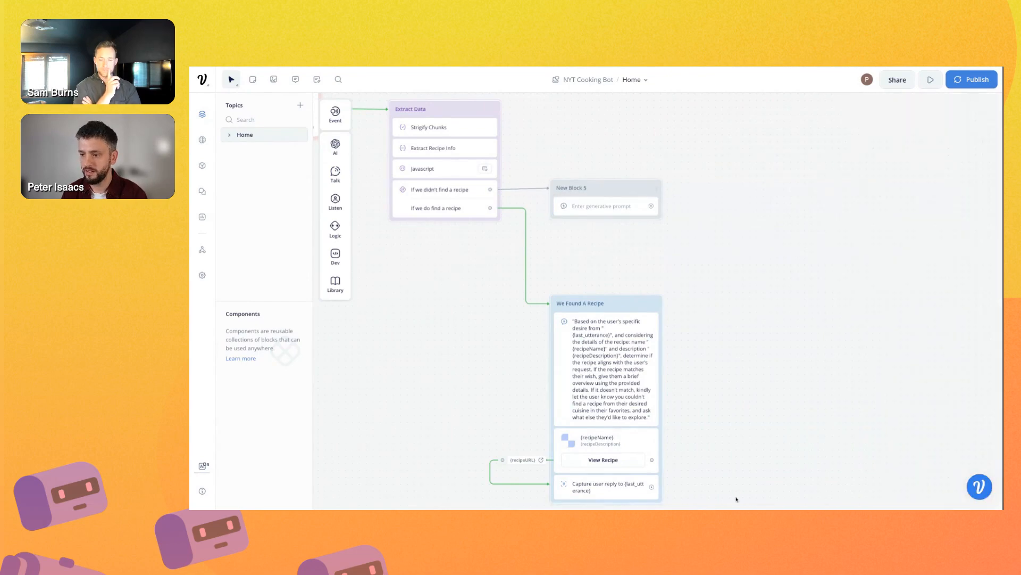
# - Route the reply capture in the We Found A Recipe block back to the "KB Query | Get Chunks Only" block with a Go to Block action
pyautogui.hscroll(-10, 461, 422)
pyautogui.scroll(4, 461, 422)
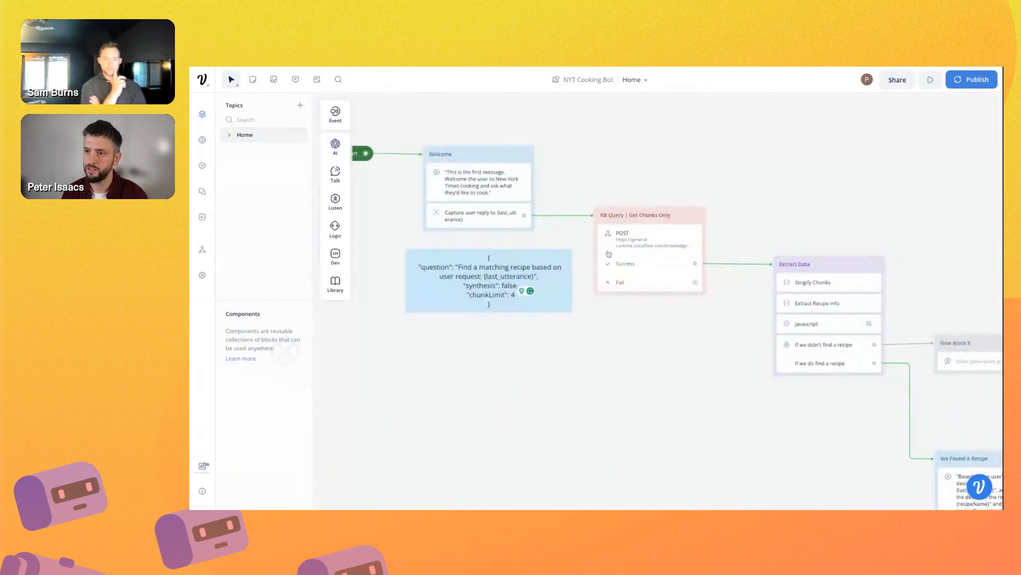
pyautogui.click(636, 215)
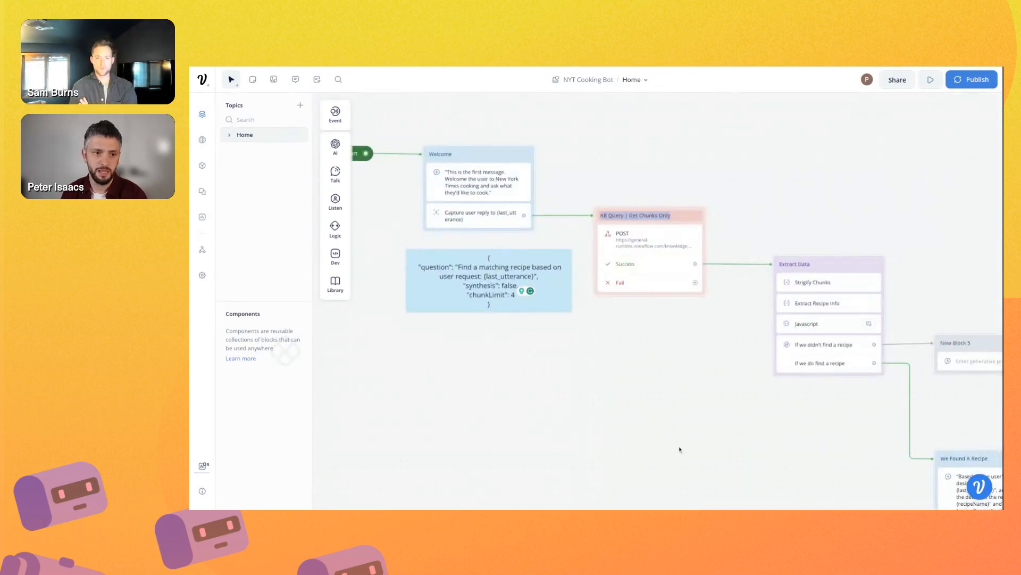
pyautogui.scroll(-6, 684, 453)
pyautogui.hscroll(5, 683, 453)
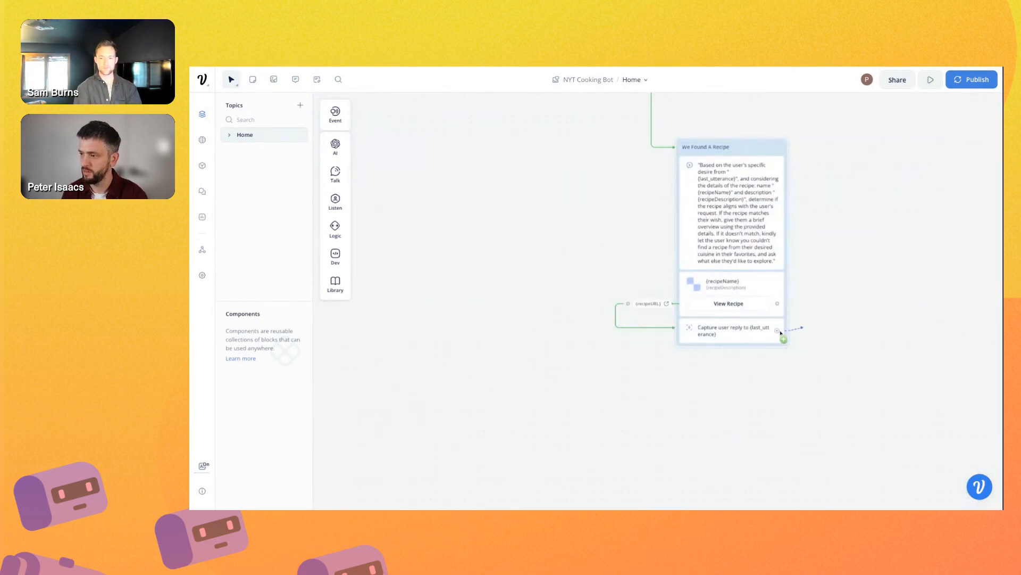
pyautogui.click(780, 332)
pyautogui.moveTo(847, 458)
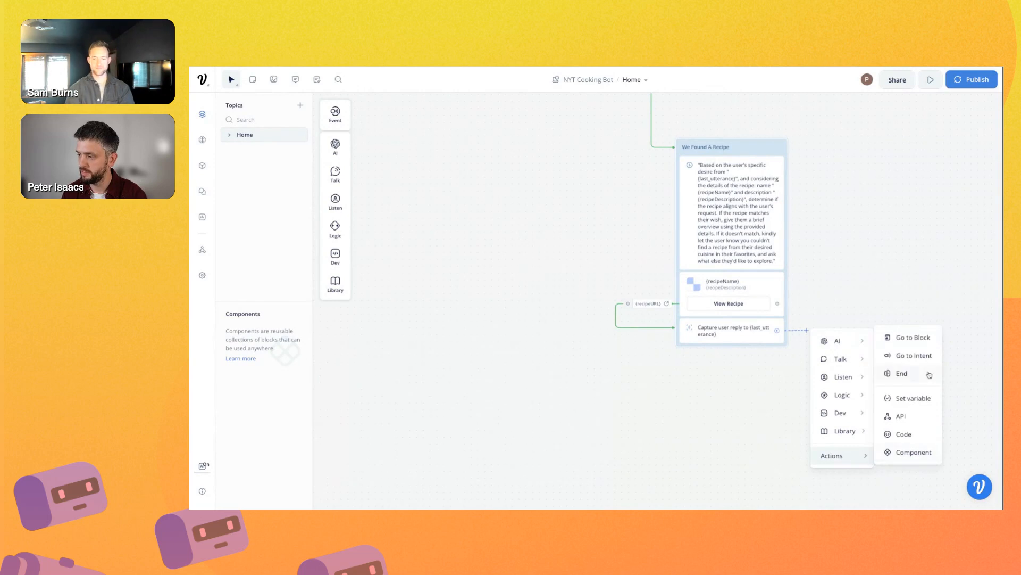
pyautogui.click(912, 339)
pyautogui.click(848, 153)
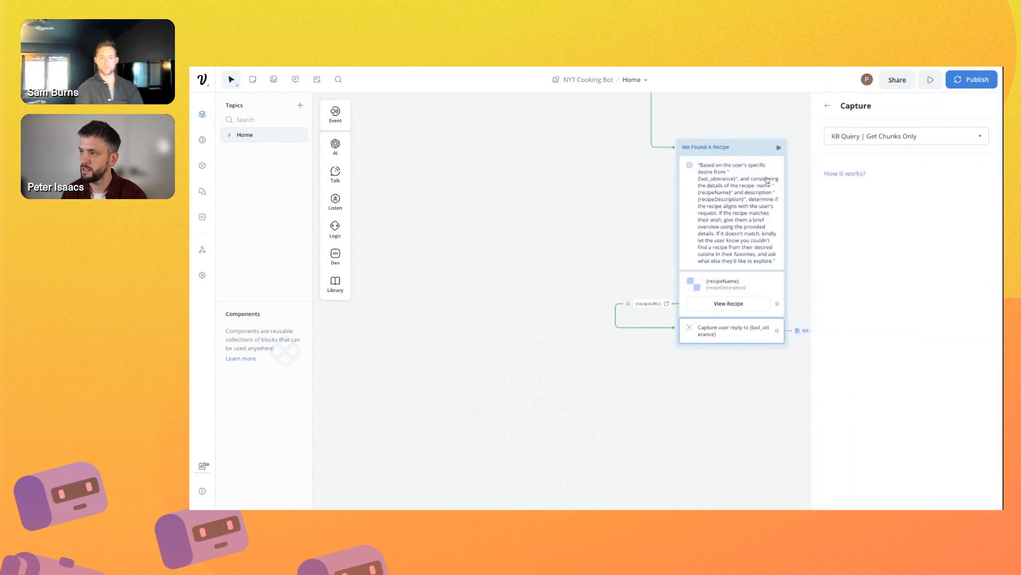
pyautogui.click(638, 450)
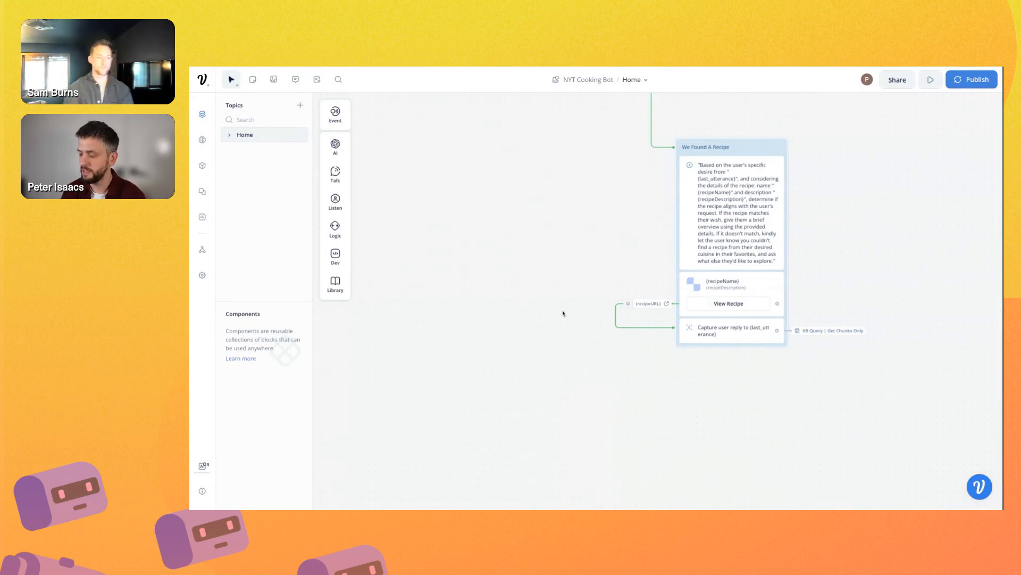
# - Colour the connector from "If we didn't find a recipe" to the new response block red
pyautogui.scroll(2, 561, 257)
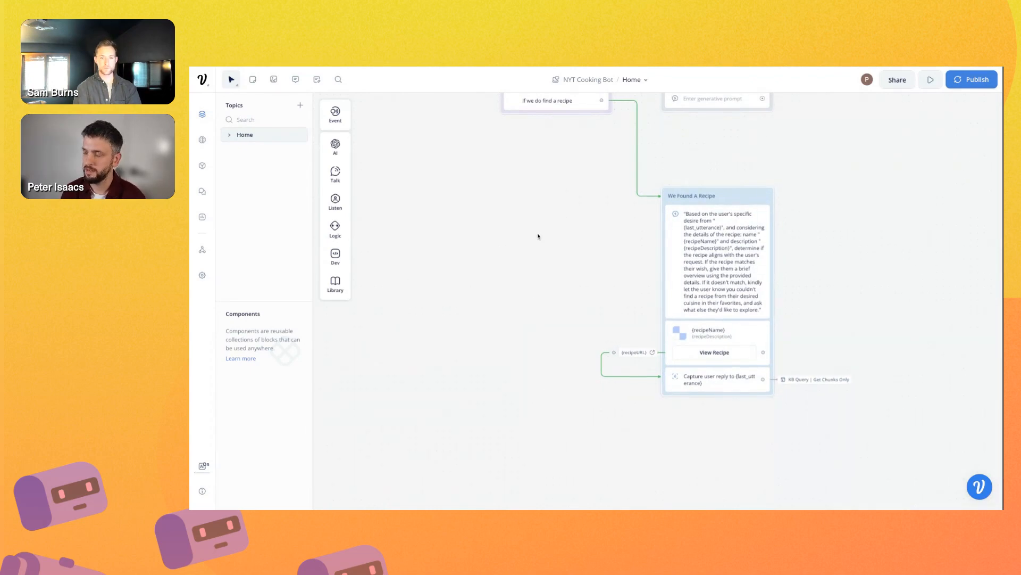
pyautogui.scroll(2, 538, 235)
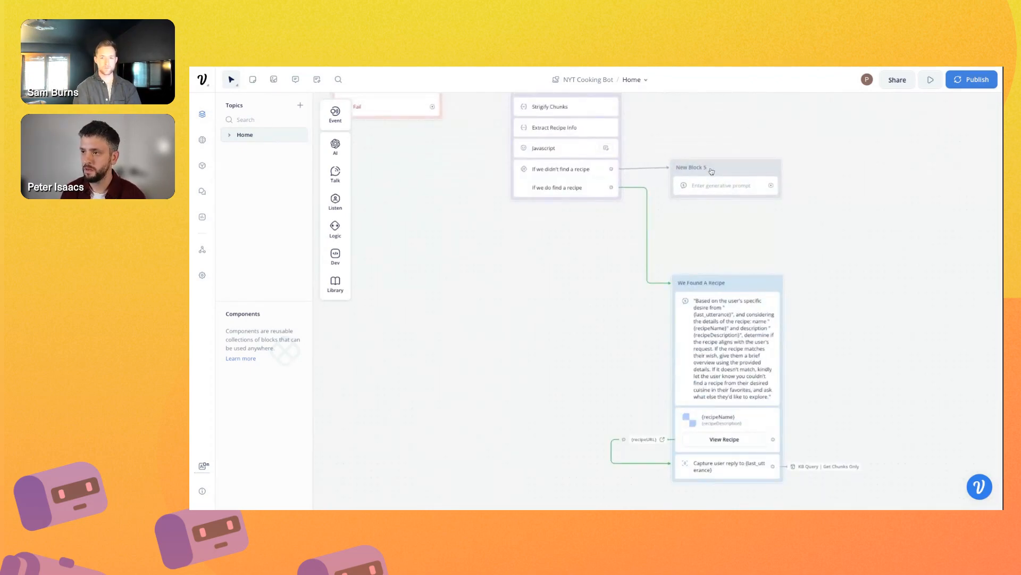
pyautogui.click(638, 171)
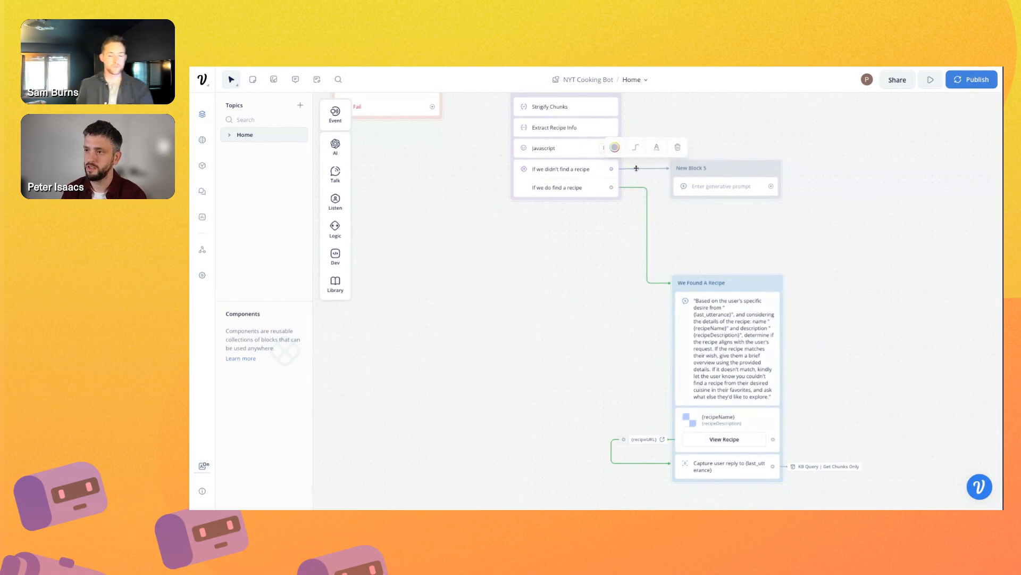
pyautogui.click(615, 147)
pyautogui.click(629, 206)
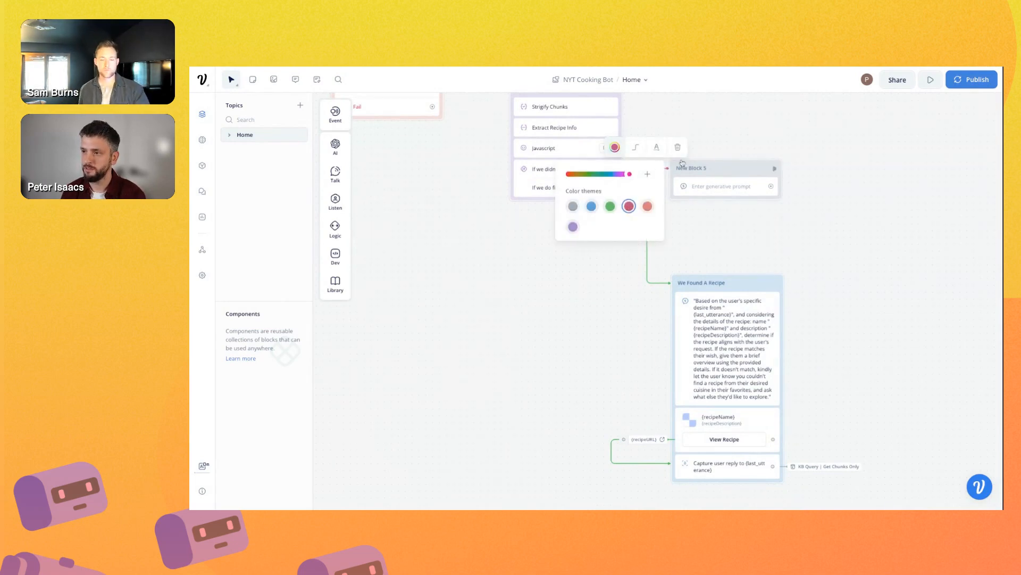
# - Rename the new response block "Didn't Find Recipe" and give it the red colour theme
pyautogui.doubleClick(689, 168)
pyautogui.write("Didn't Find Recipe")
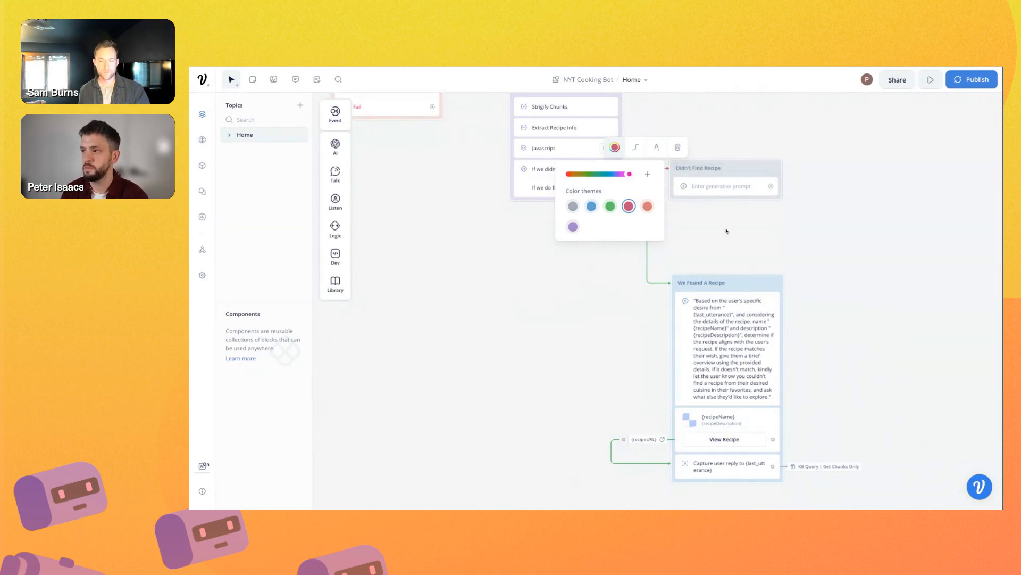
pyautogui.rightClick(727, 170)
pyautogui.click(907, 203)
# - Copy the user reply capture from We Found A Recipe and place it in the Didn't Find Recipe block beneath the AI response
pyautogui.rightClick(727, 468)
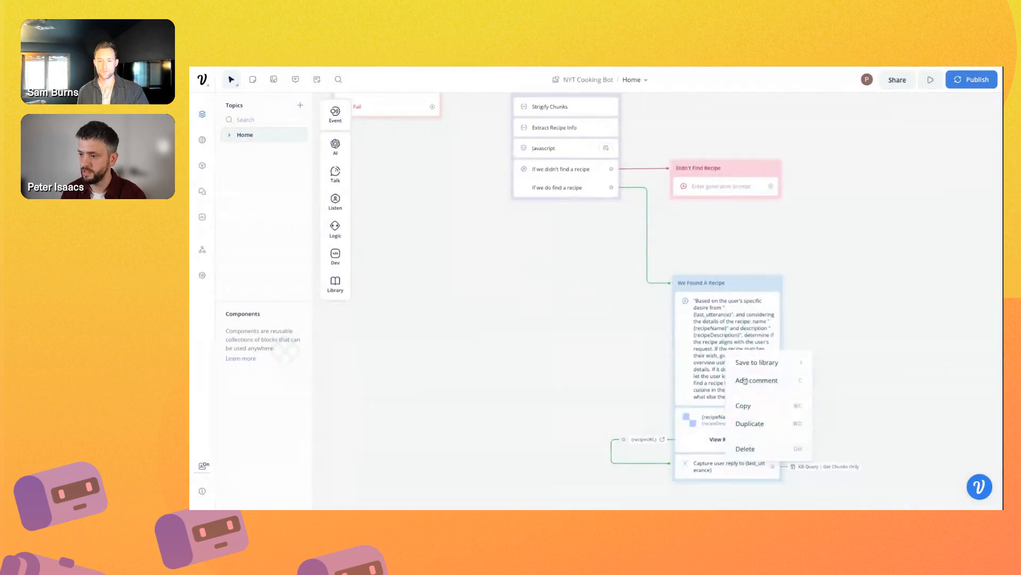
pyautogui.click(747, 407)
pyautogui.hotkey('ctrl', 'v')
pyautogui.moveTo(758, 226); pyautogui.dragTo(754, 200)
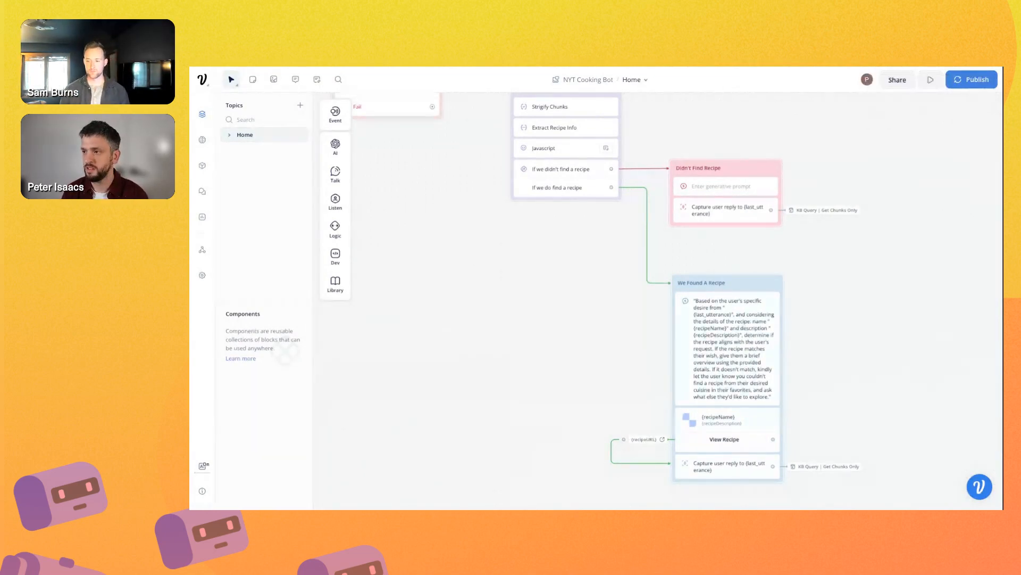
# - Write the Didn't Find Recipe prompt, based on {last_utterance}, saying no favourites match and asking if they'd like to search for anything else
pyautogui.click(725, 186)
pyautogui.click(871, 188)
pyautogui.hotkey('ctrl', 'v')
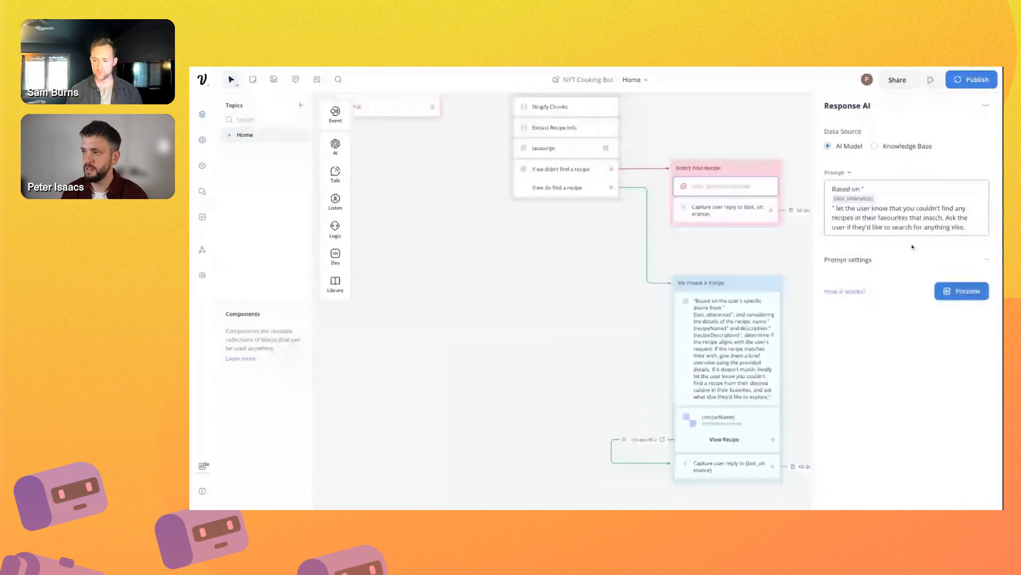
pyautogui.click(900, 188)
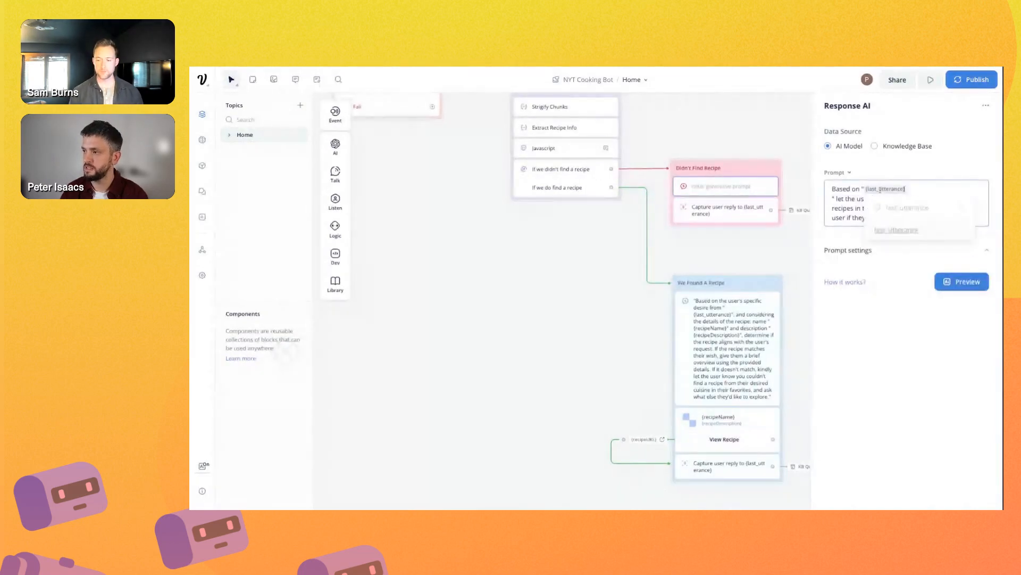
pyautogui.click(901, 336)
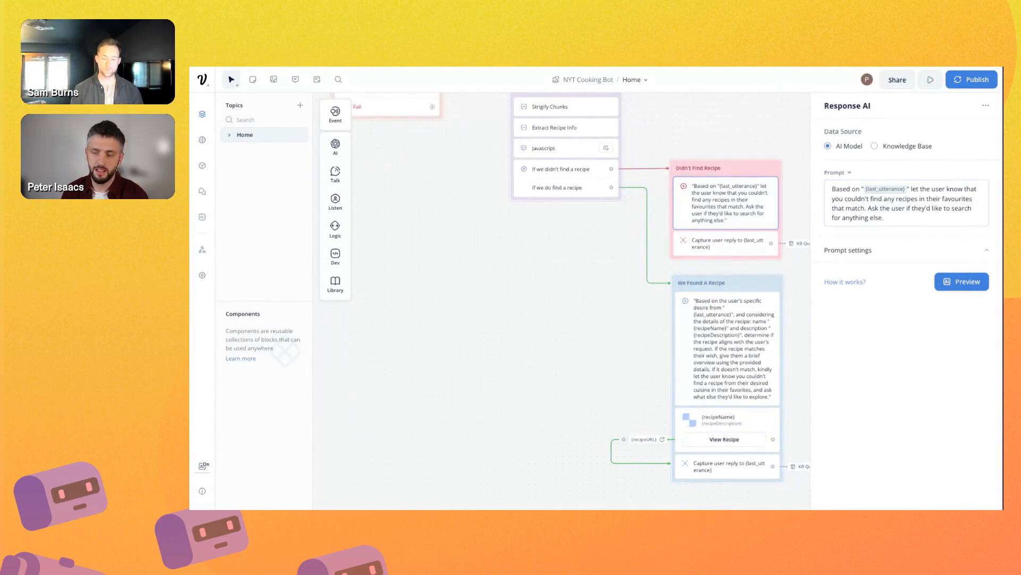
# - Add the "New York Times Cooking" expert digital assistant instructions as the system prompt of the Didn't Find Recipe response
pyautogui.click(861, 254)
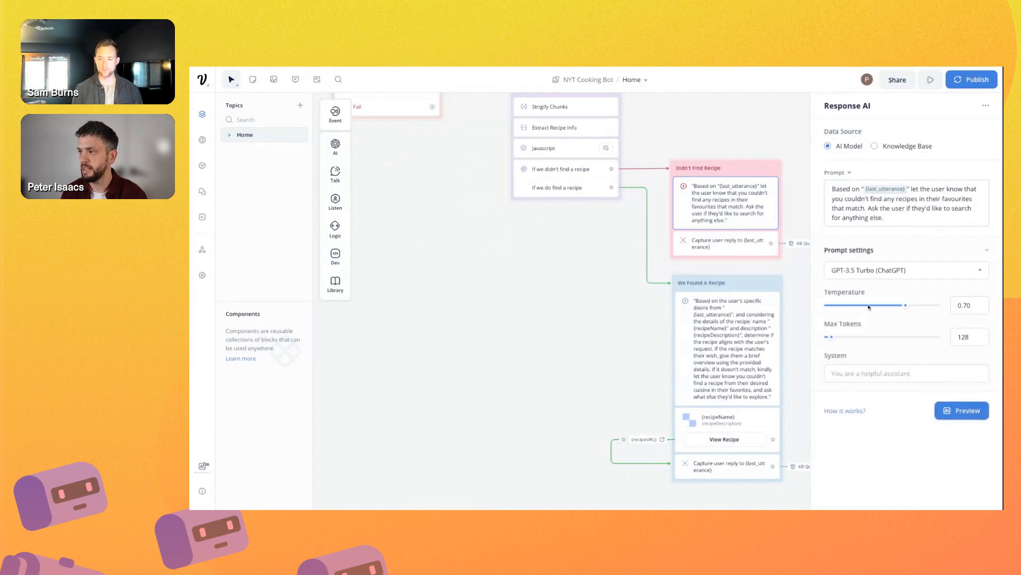
pyautogui.click(867, 373)
pyautogui.hotkey('ctrl', 'v')
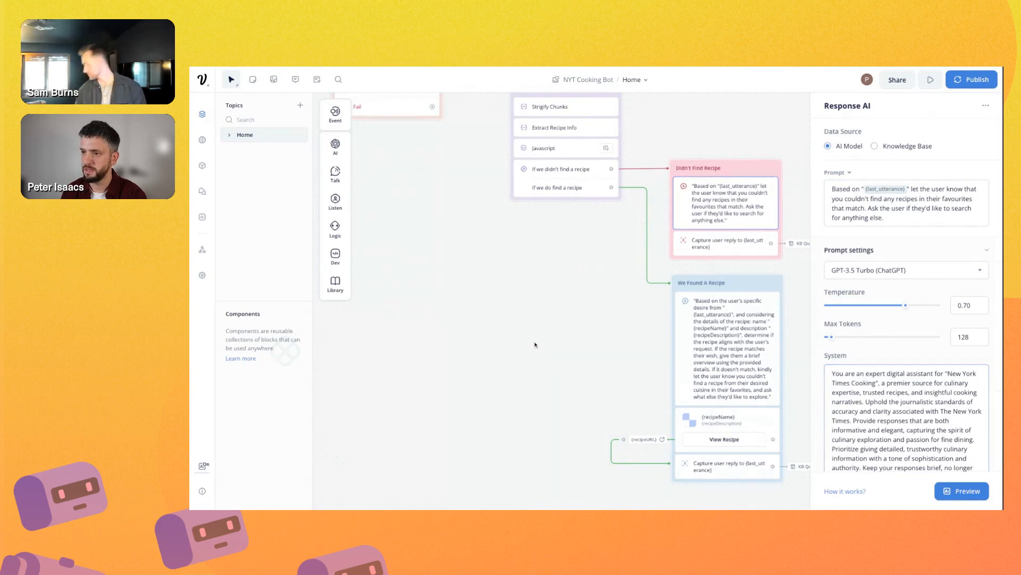
pyautogui.click(535, 344)
# - Run the prototype from the Welcome block and send "Do you have any recipes with saltwater and rocks"
pyautogui.hscroll(-7, 510, 319)
pyautogui.scroll(3, 510, 319)
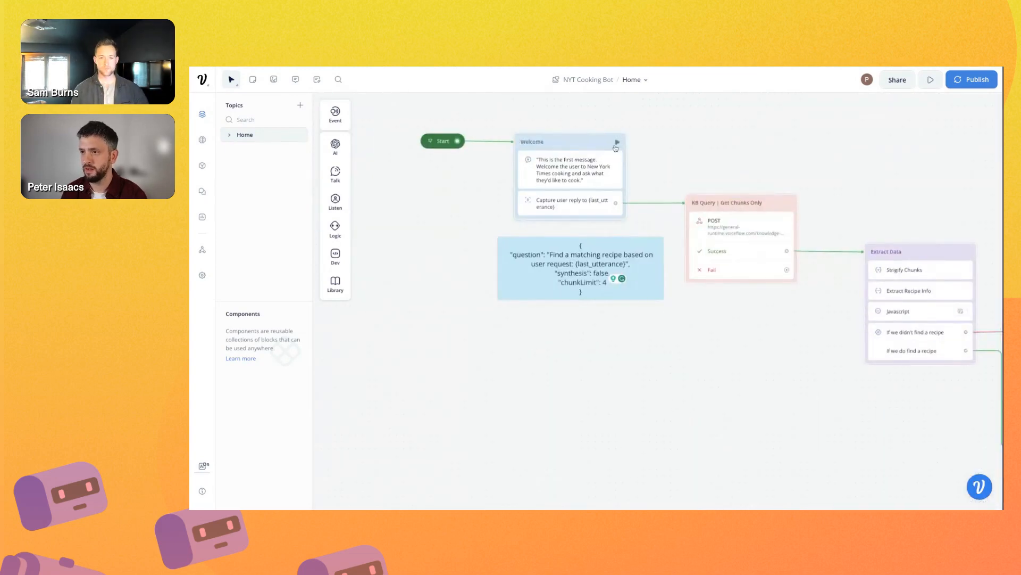
pyautogui.click(617, 142)
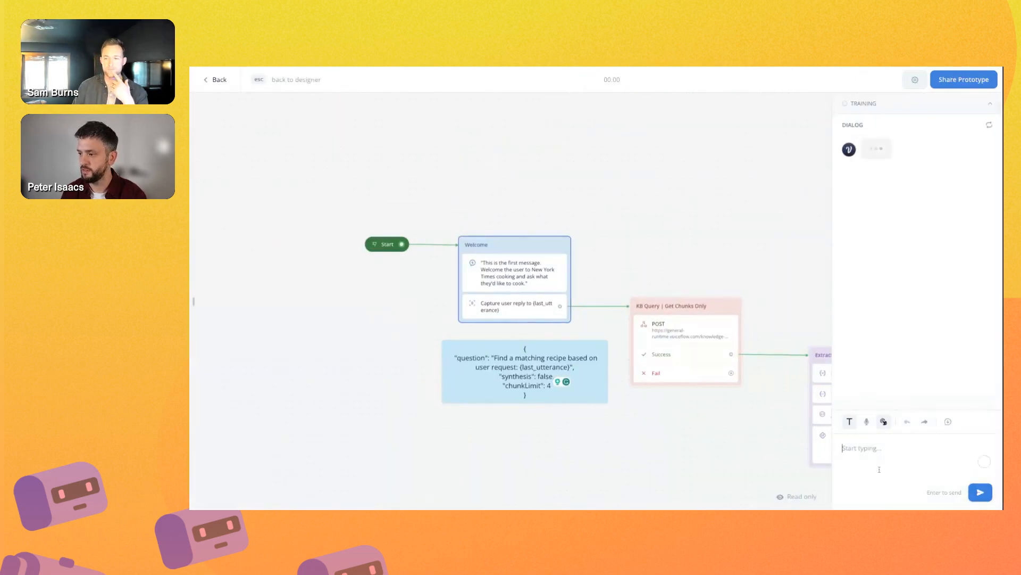
pyautogui.write('Do')
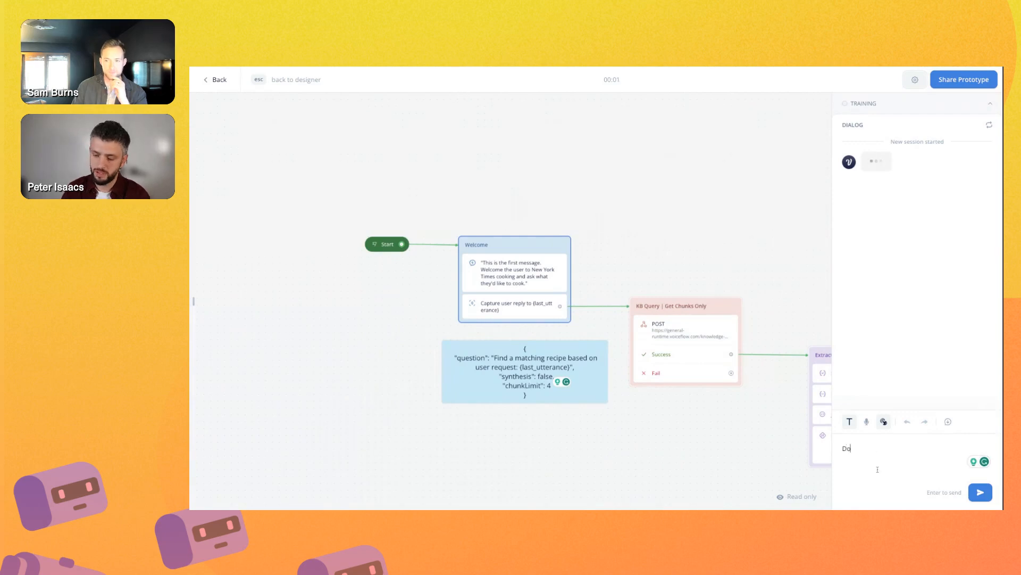
pyautogui.write(' you have a')
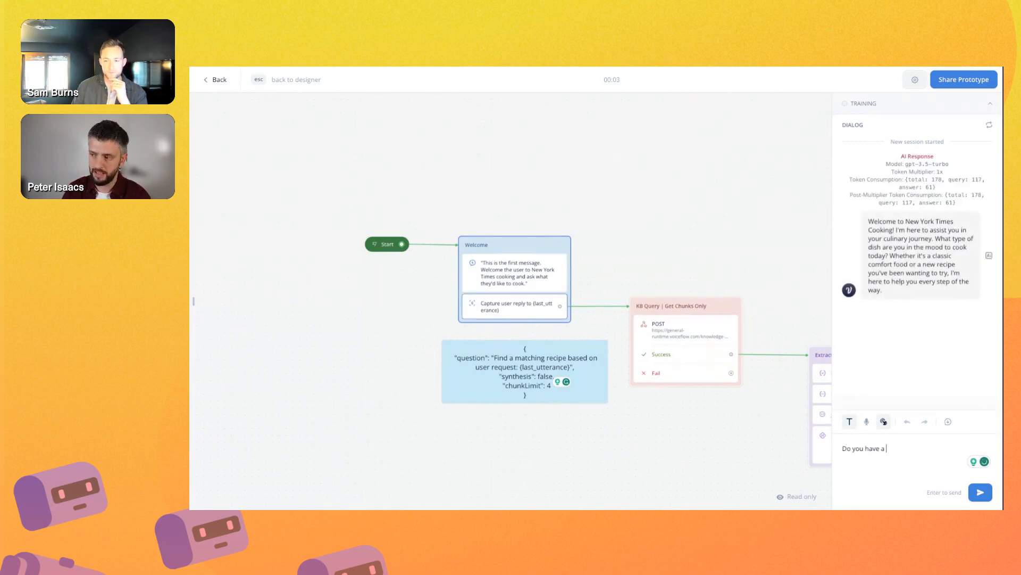
pyautogui.write('ny recipes')
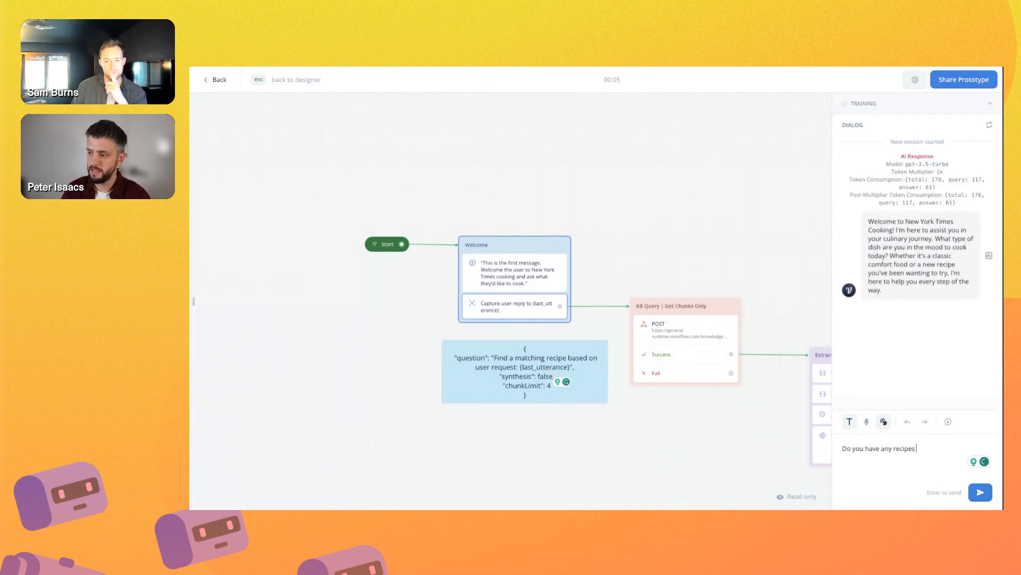
pyautogui.write(' with salt')
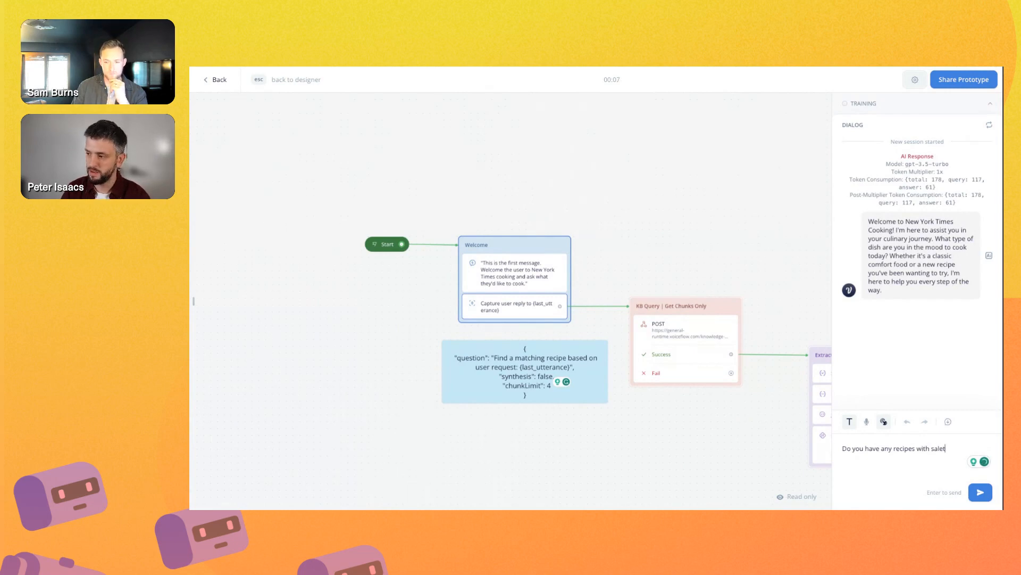
pyautogui.write('water and rocks')
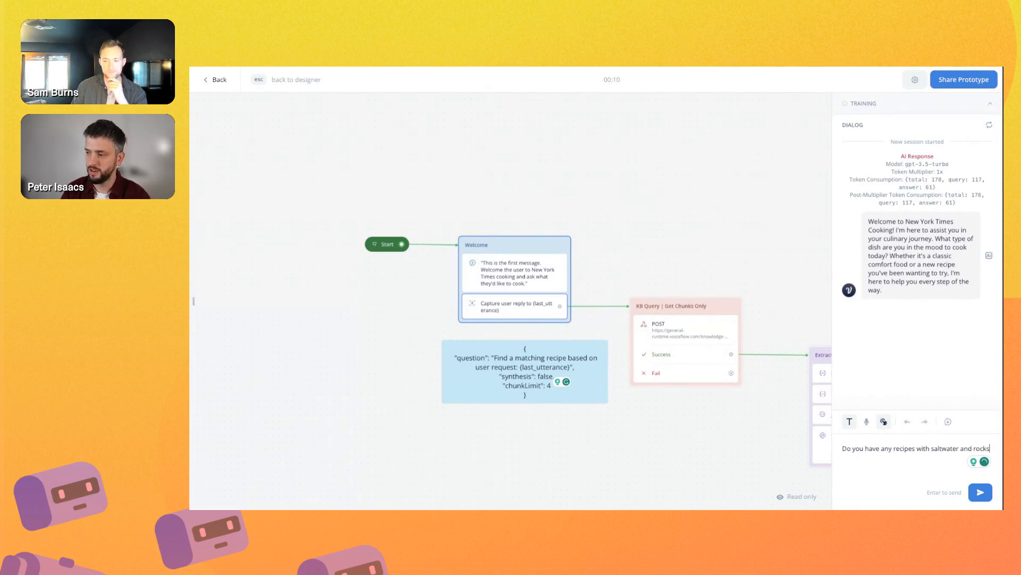
pyautogui.press('Return')
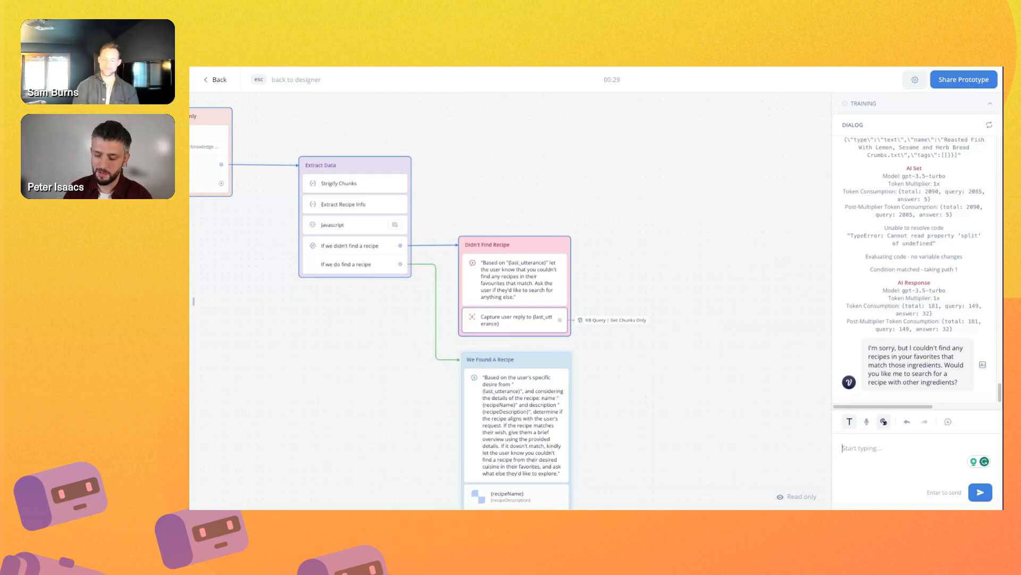
# - Send the follow-up request "I am looking for something that would be nice during summer"
pyautogui.write('I am looking for something that would be nice during summer')
pyautogui.press('Return')
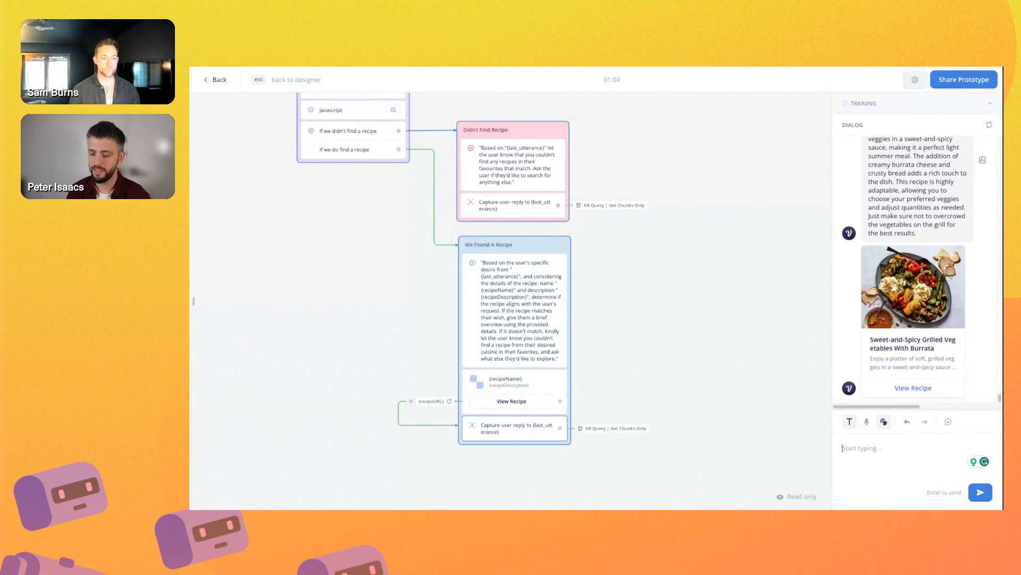
# - Send "I am looking to cook something this Sunday and I have 8 hours to cook it, what should I make?" in the test dialog
pyautogui.write('I')
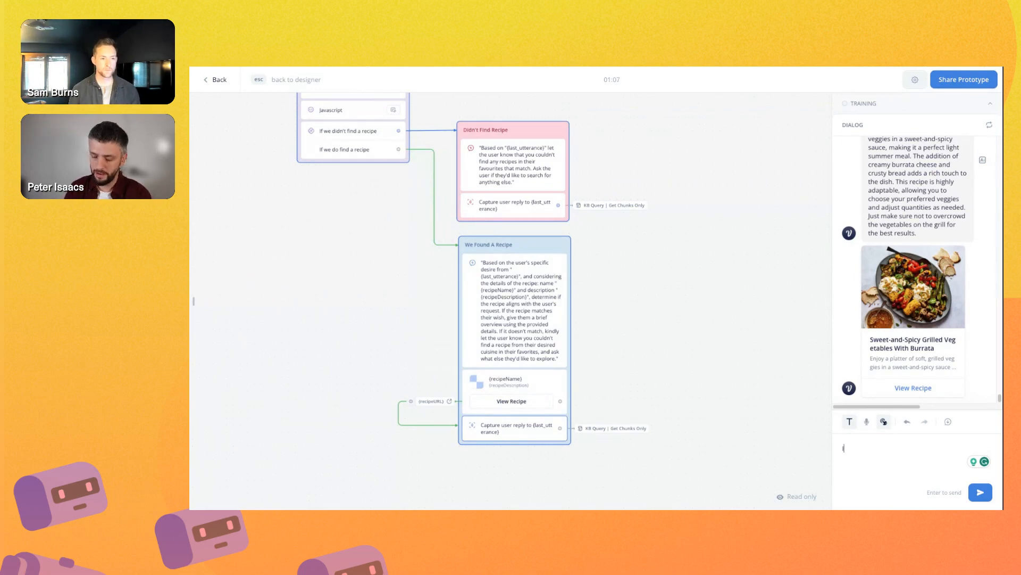
pyautogui.write(' am looking')
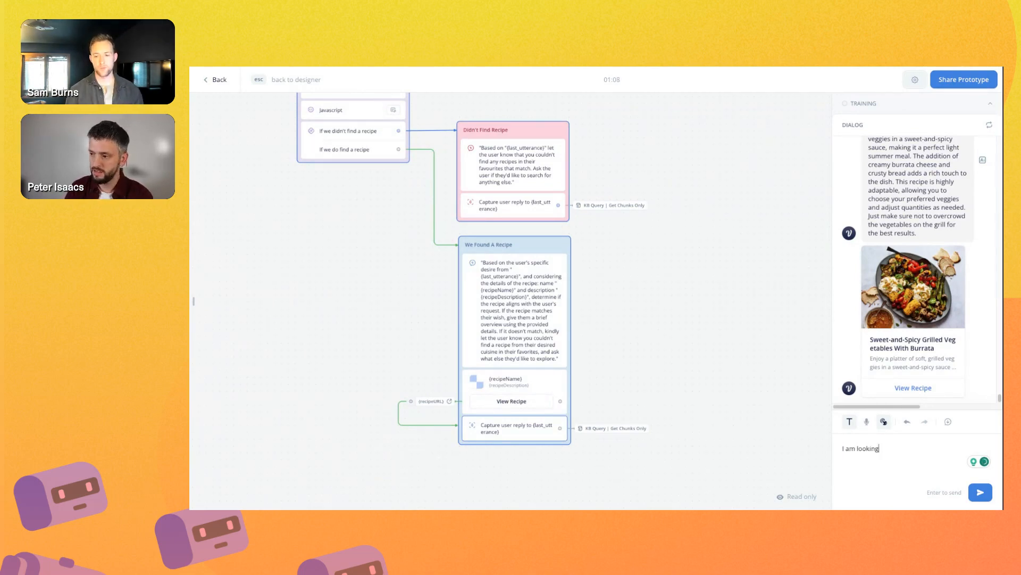
pyautogui.write(' to cook something this Sunday and I have ')
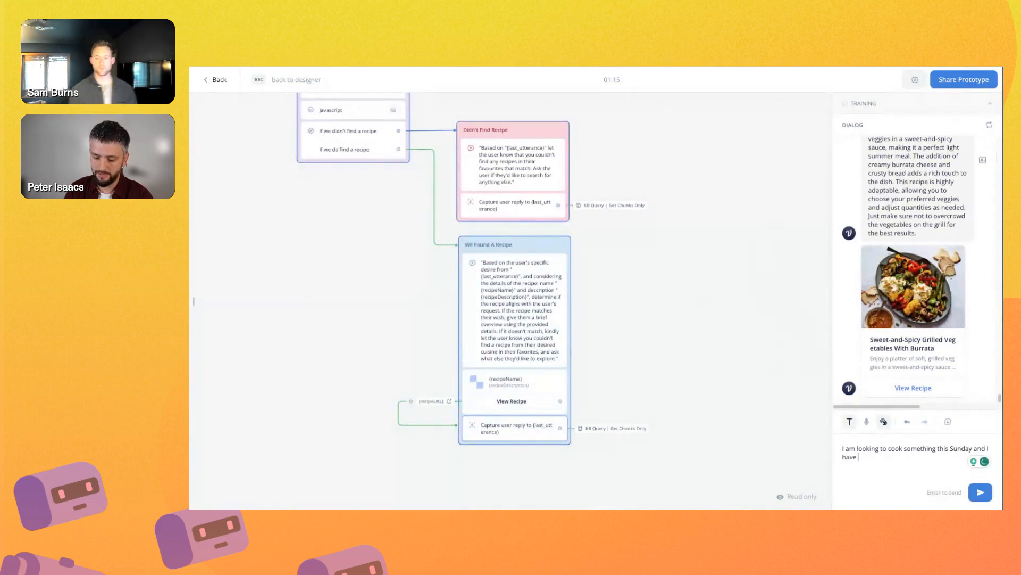
pyautogui.write('8 hours to cook it, what')
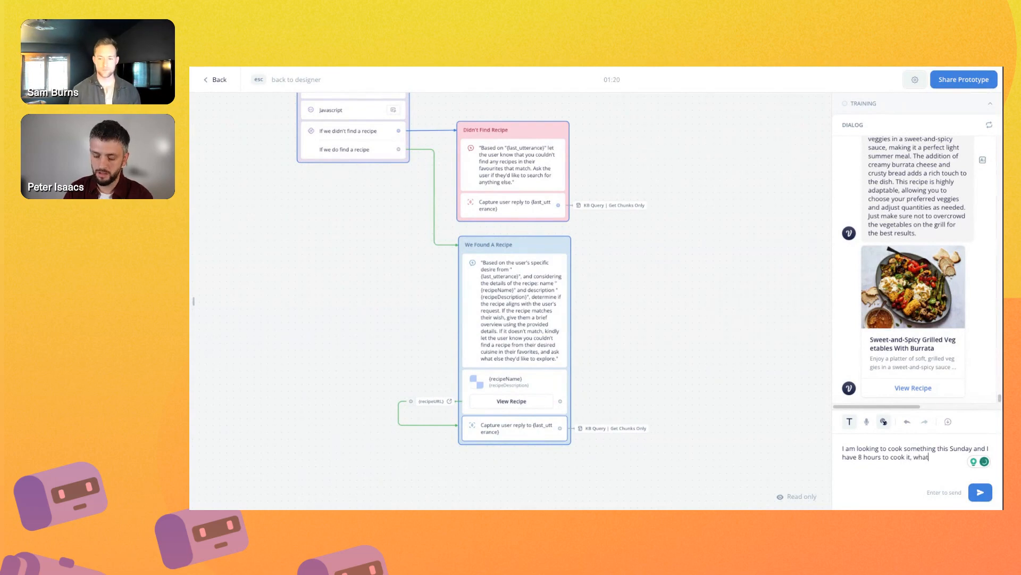
pyautogui.write(' should I mak')
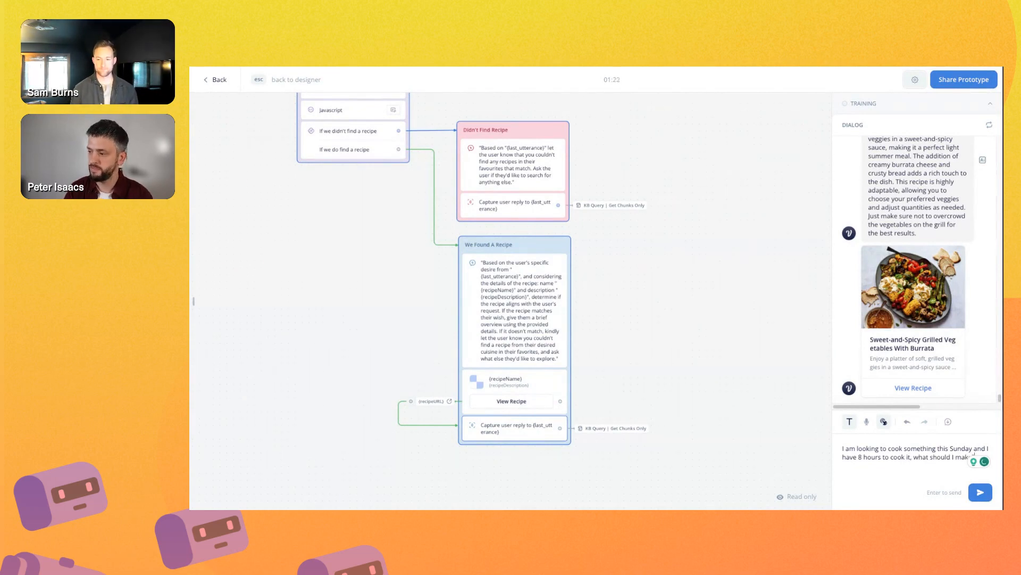
pyautogui.write('e?')
pyautogui.press('Return')
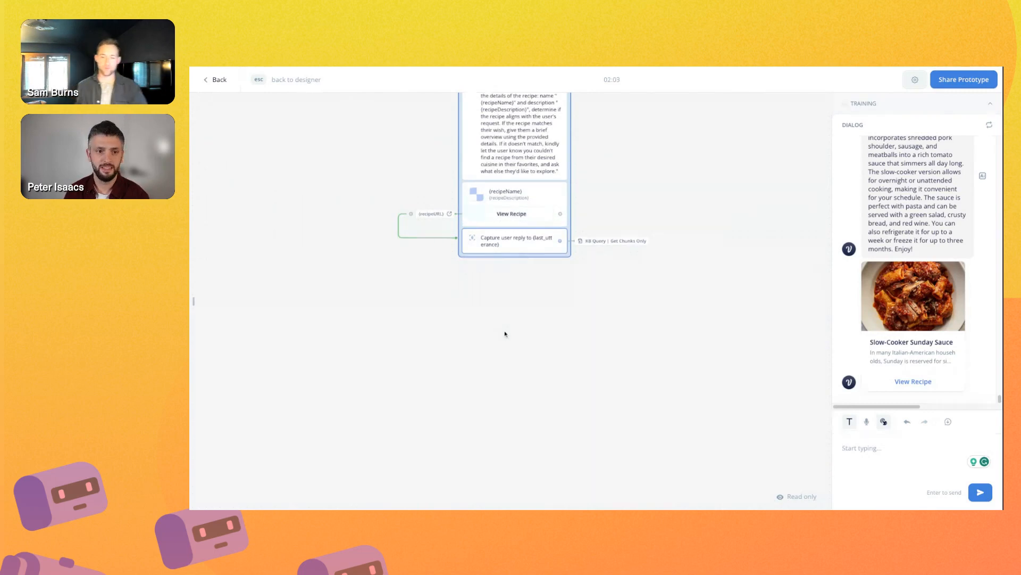
# - Return to the designer and examine the flow from the KB Query block through Extract Data to the two recipe outcome blocks
pyautogui.scroll(3, 623, 203)
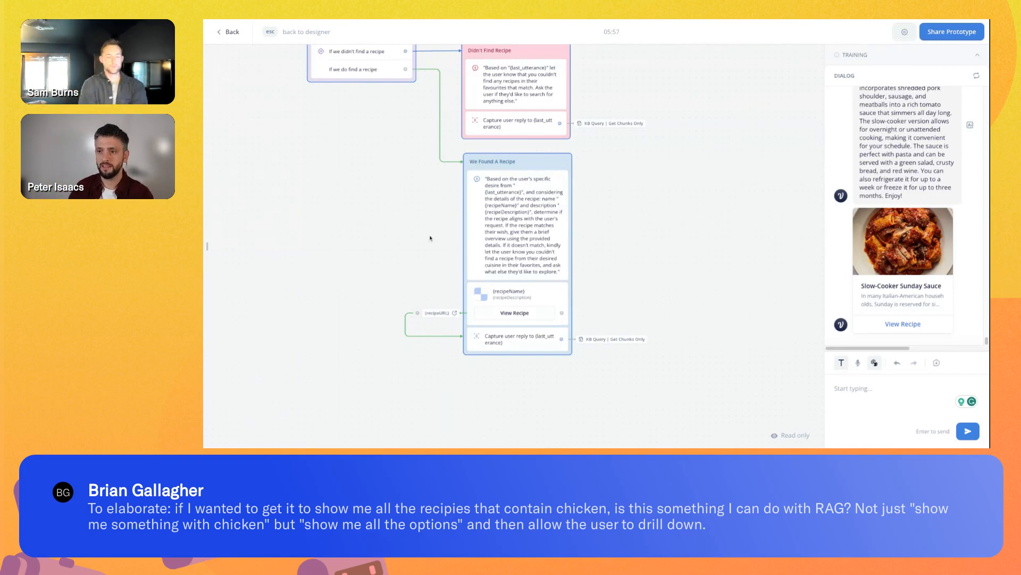
pyautogui.press('Escape')
pyautogui.moveTo(411, 152); pyautogui.dragTo(500, 263)
pyautogui.scroll(5, 500, 262)
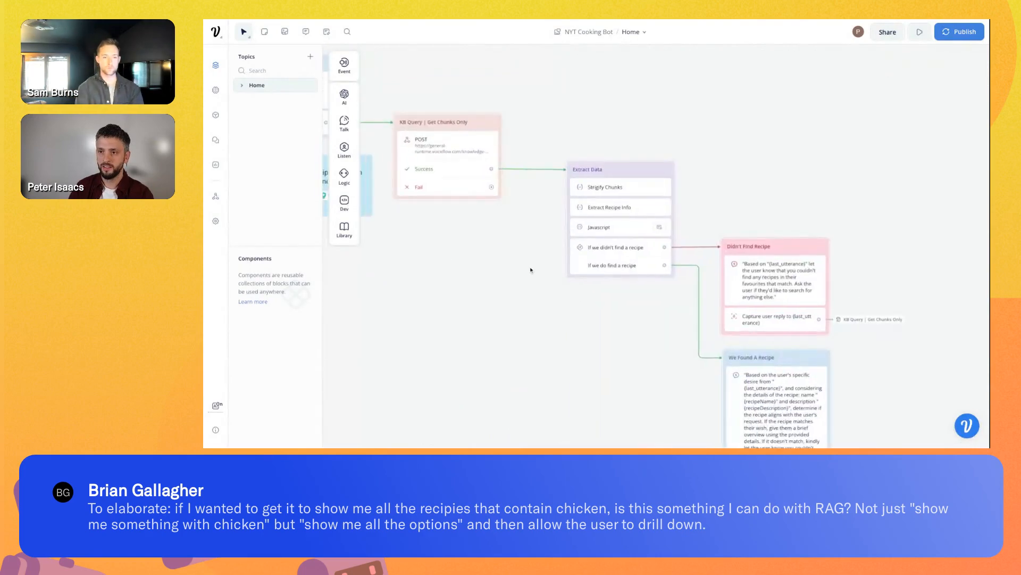
# - Run a test request from the KB Query API step with last_utterance set to "show me all the recipes with chicken that you have"
pyautogui.click(521, 207)
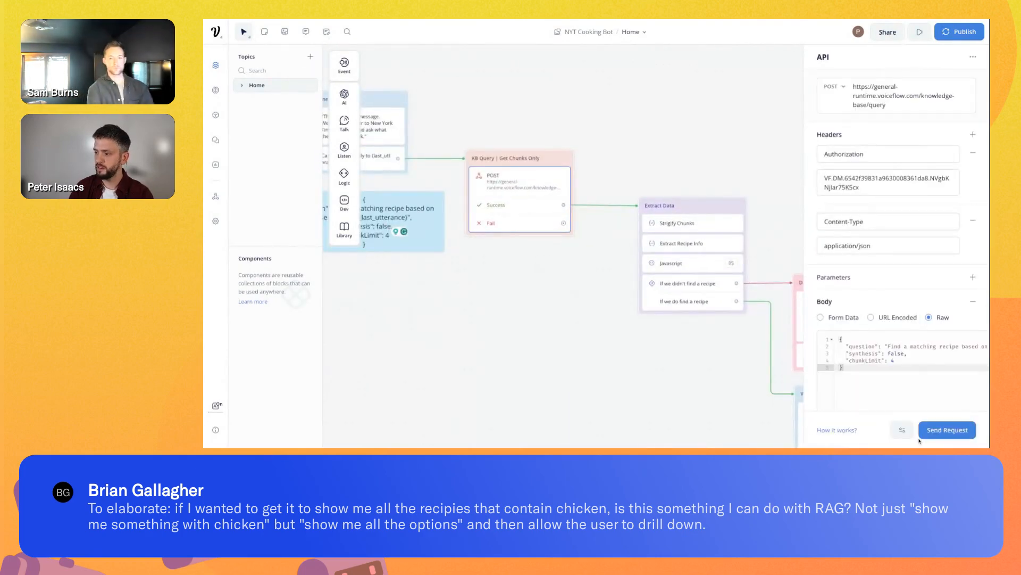
pyautogui.click(953, 433)
pyautogui.tripleClick(598, 73)
pyautogui.write('show me al')
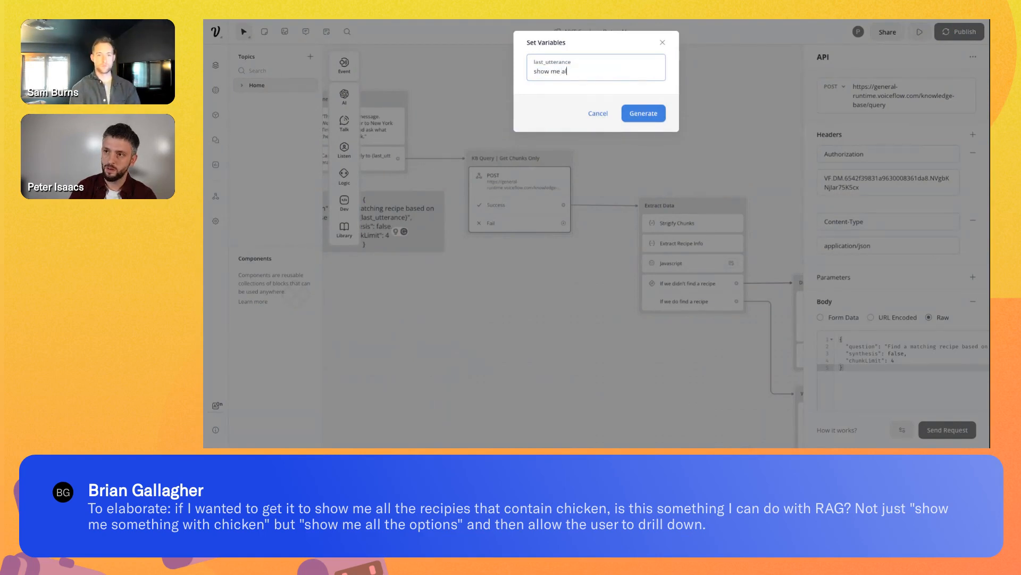
pyautogui.write('l the recipes wit')
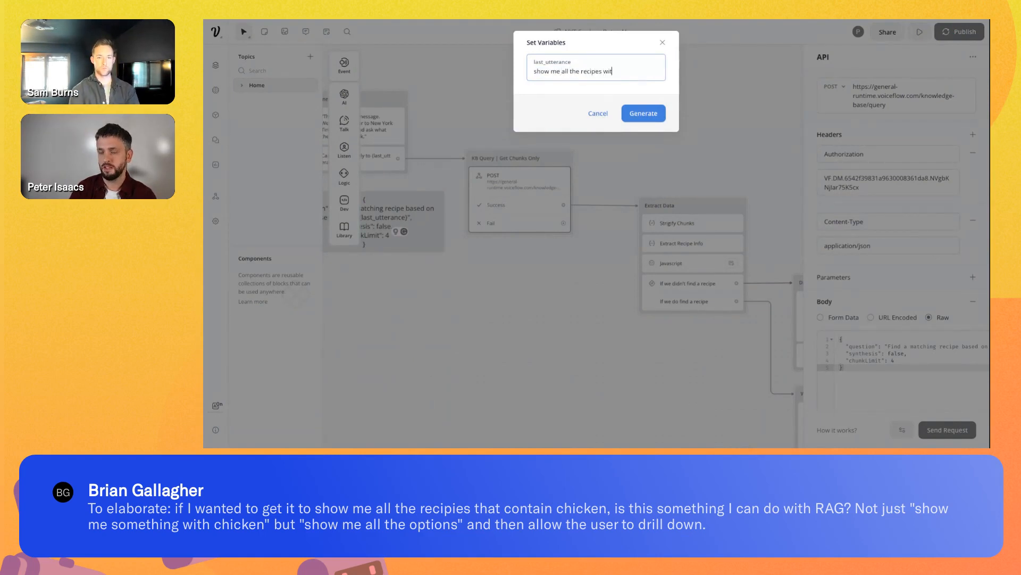
pyautogui.write('h chicken that you have')
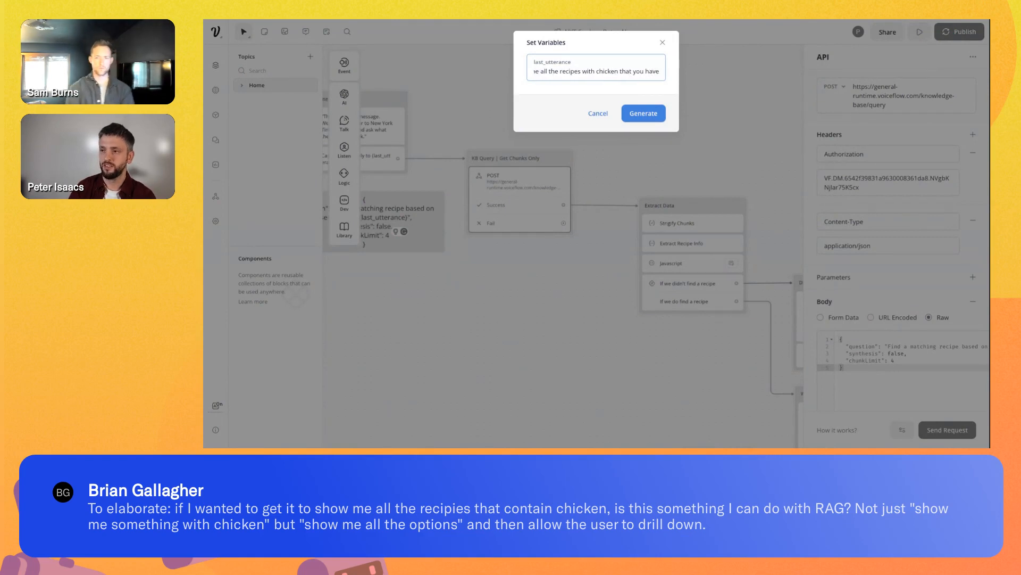
pyautogui.click(650, 116)
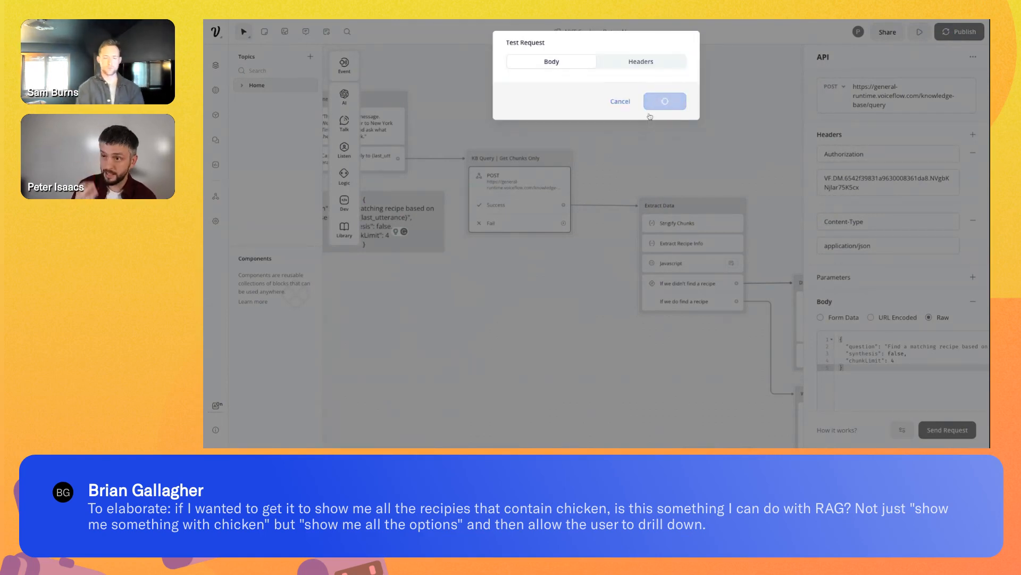
# - Examine the recipe chunks and source names in the test response, and close the response and the API settings
pyautogui.moveTo(601, 120); pyautogui.dragTo(643, 127)
pyautogui.scroll(-1, 618, 210)
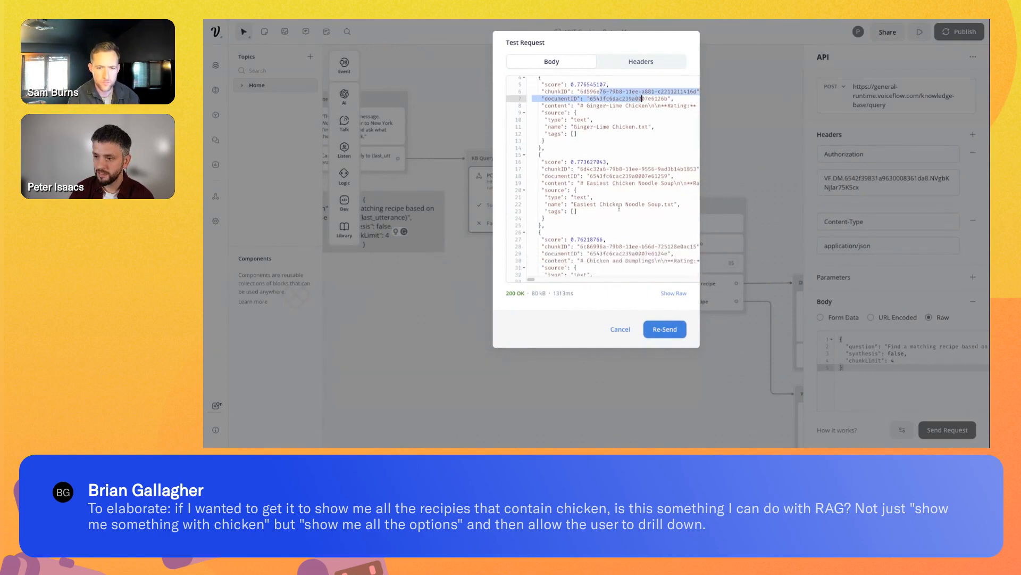
pyautogui.moveTo(603, 260); pyautogui.dragTo(658, 241)
pyautogui.scroll(-3, 649, 259)
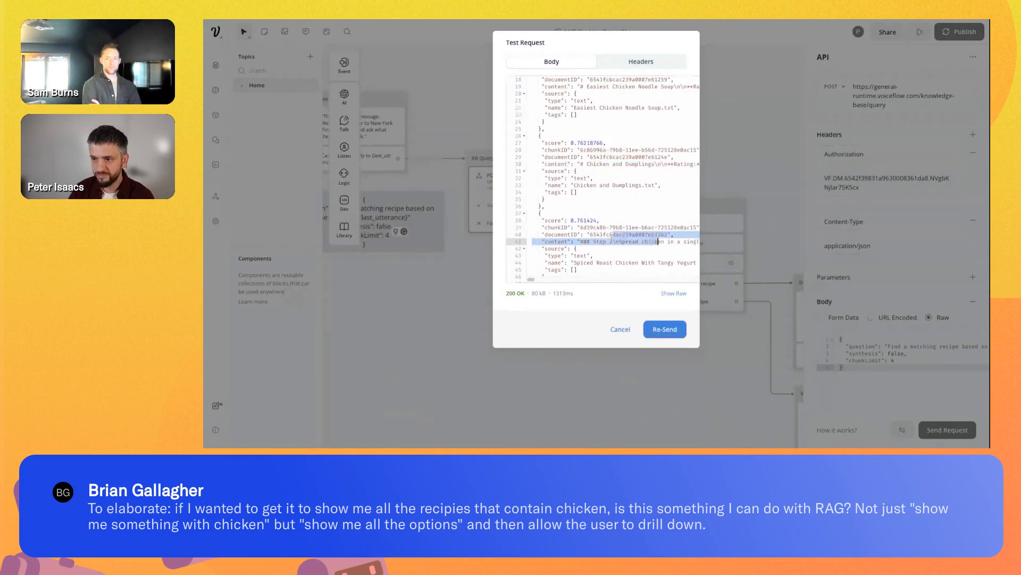
pyautogui.scroll(-2, 612, 238)
pyautogui.scroll(-1, 651, 252)
pyautogui.scroll(-6, 631, 242)
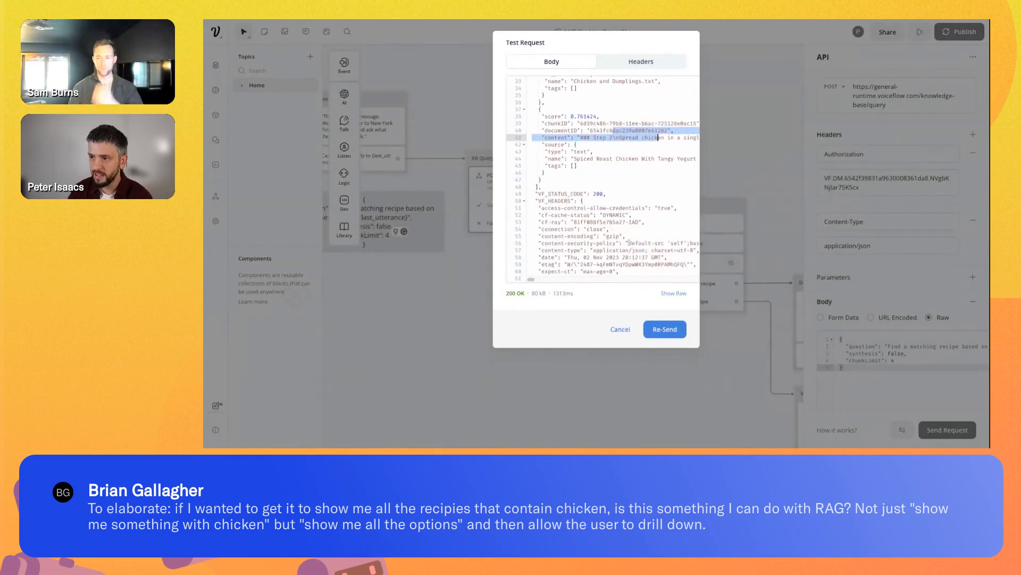
pyautogui.scroll(3, 629, 242)
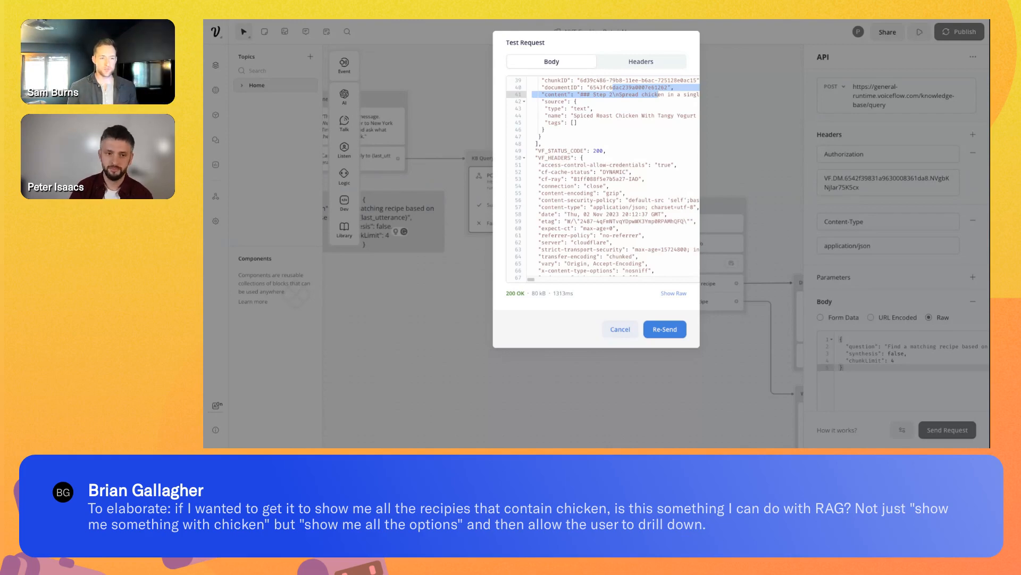
pyautogui.click(620, 329)
pyautogui.click(598, 384)
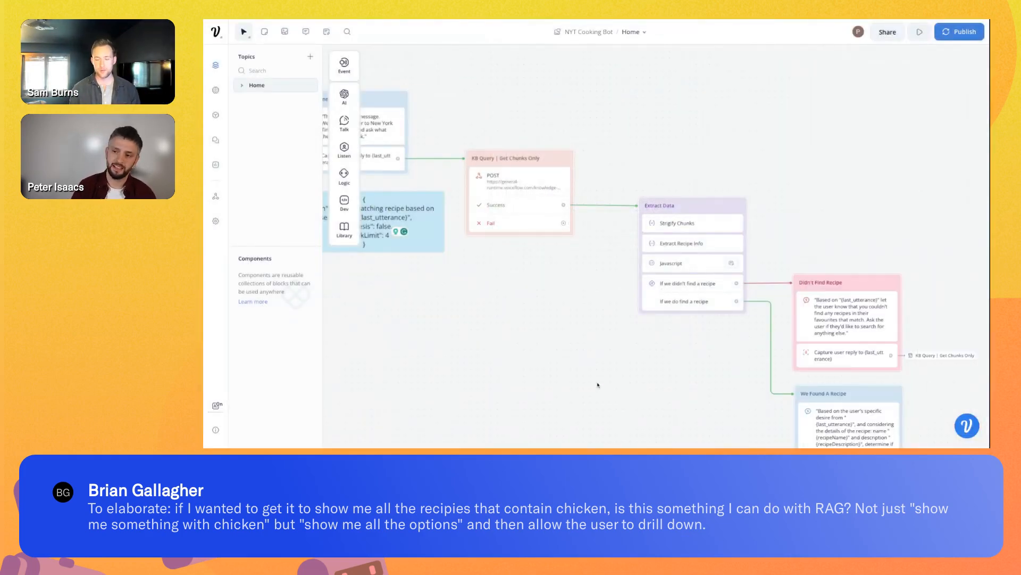
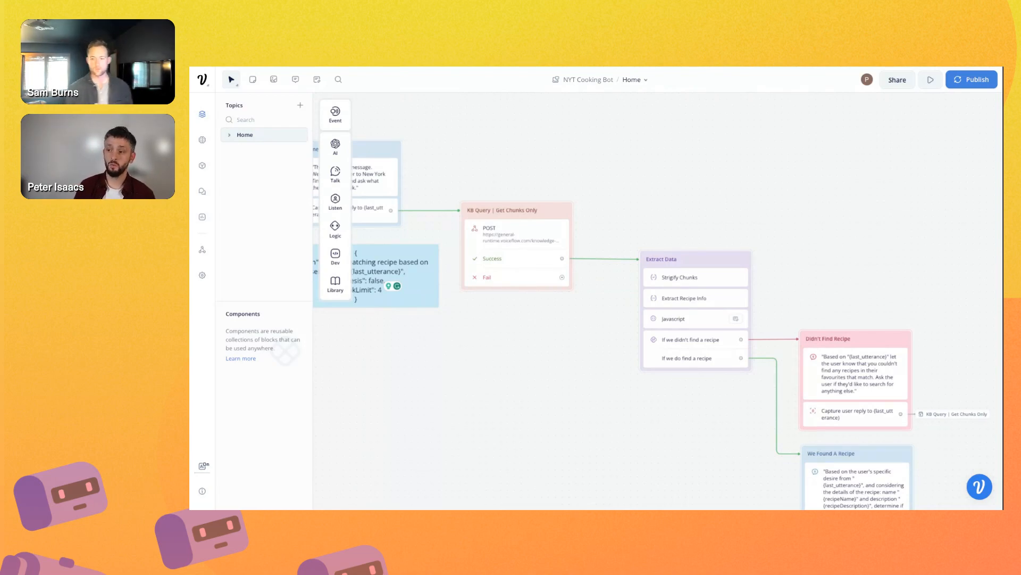
# - Open the Extract Recipe Info step in the Extract Data block to view its prompt and model settings
pyautogui.scroll(-1, 695, 487)
pyautogui.scroll(-5, 694, 487)
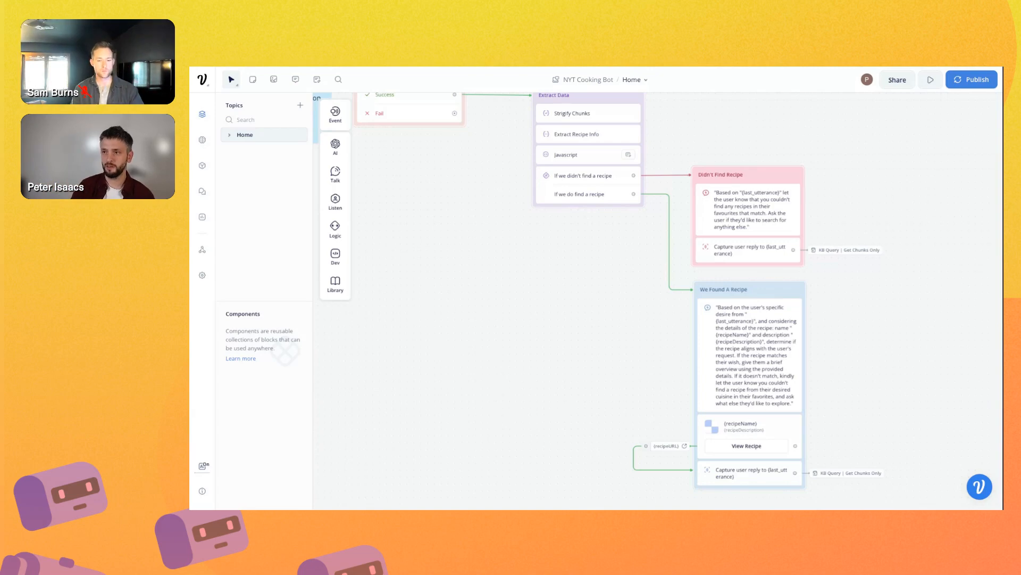
pyautogui.click(579, 137)
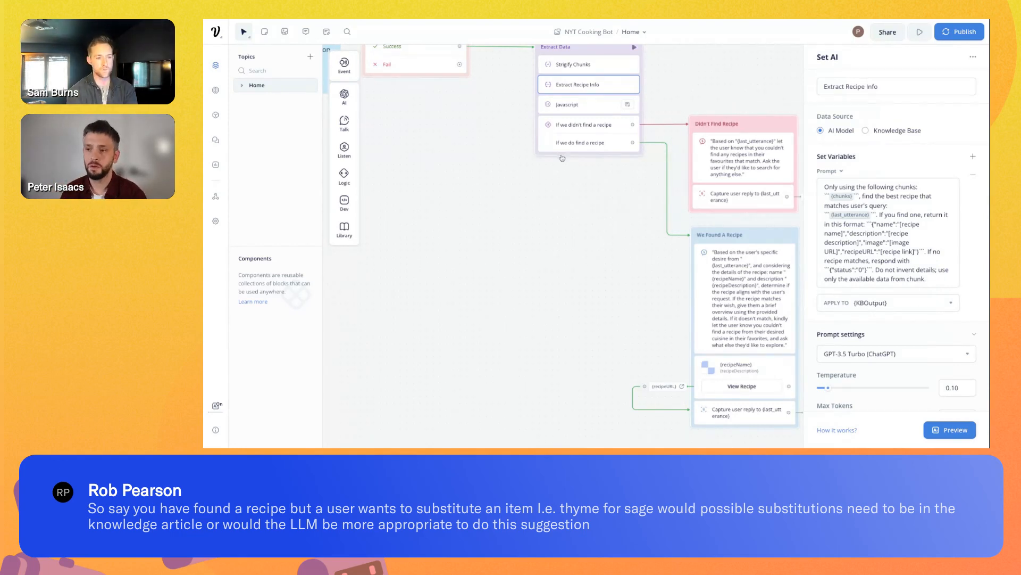
# - Run the KB Query test request again with the existing chicken recipes utterance
pyautogui.click(574, 65)
pyautogui.hscroll(-3, 495, 186)
pyautogui.scroll(2, 495, 187)
pyautogui.click(590, 149)
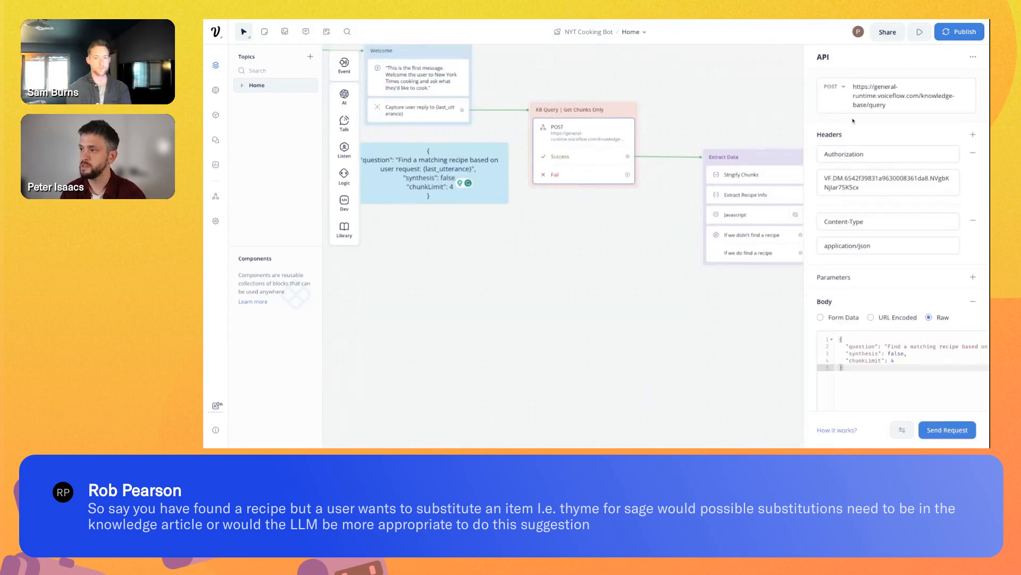
pyautogui.click(948, 430)
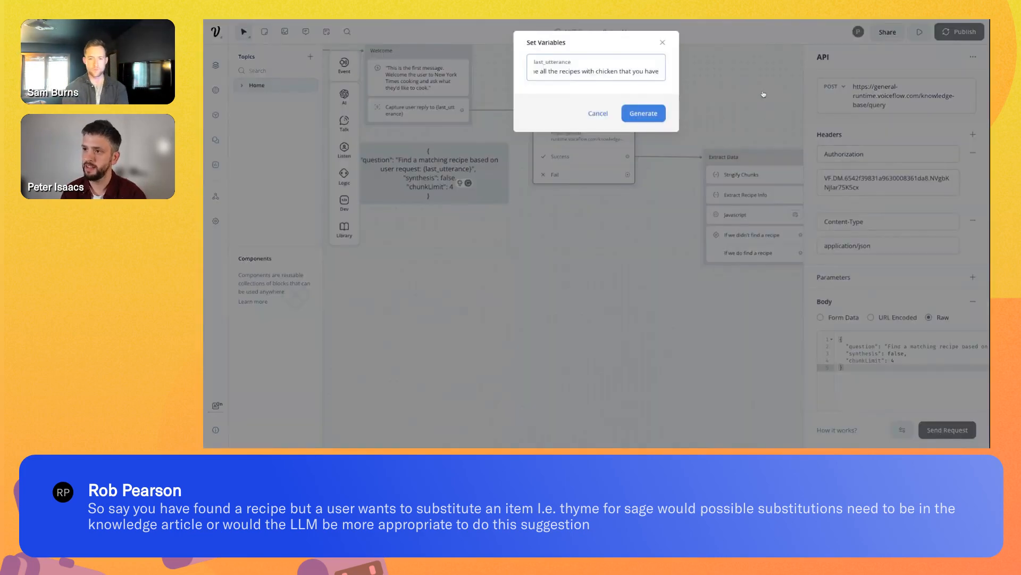
pyautogui.click(656, 114)
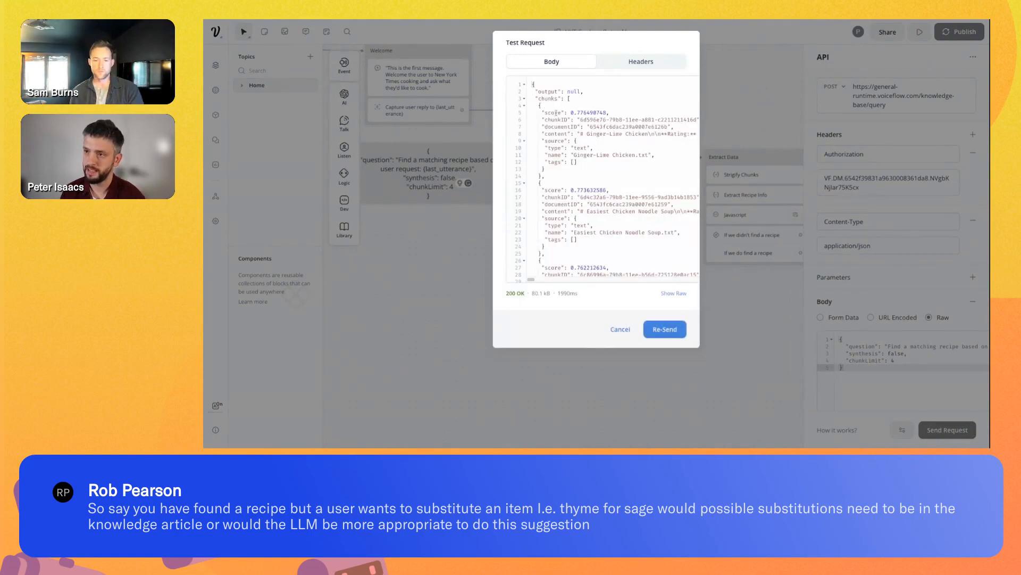
# - Highlight the Easiest Chicken Noodle Soup chunk in the response, close it, and view the We Found A Recipe block
pyautogui.moveTo(547, 197); pyautogui.dragTo(577, 239)
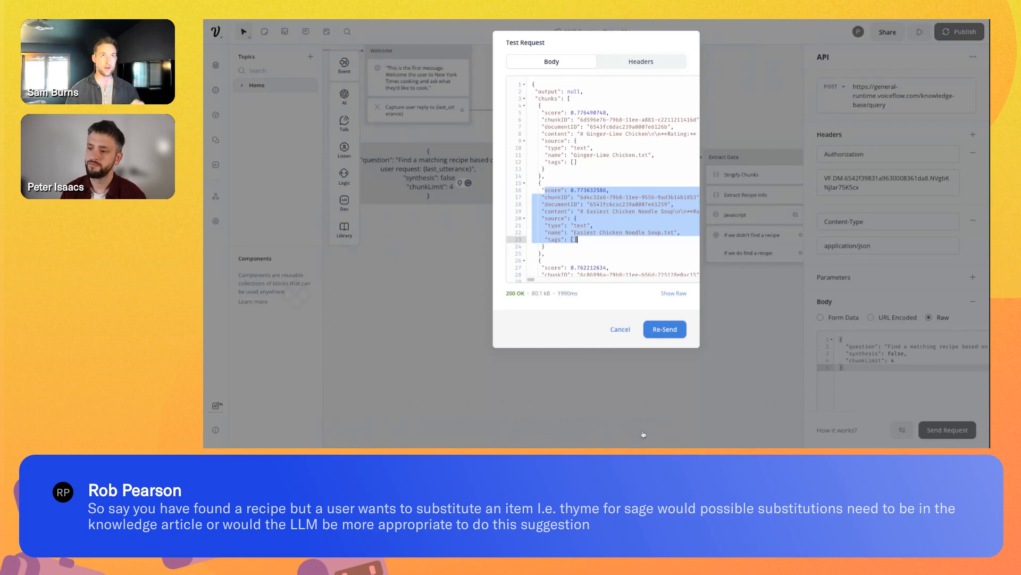
pyautogui.click(647, 408)
pyautogui.moveTo(781, 400); pyautogui.dragTo(494, 267)
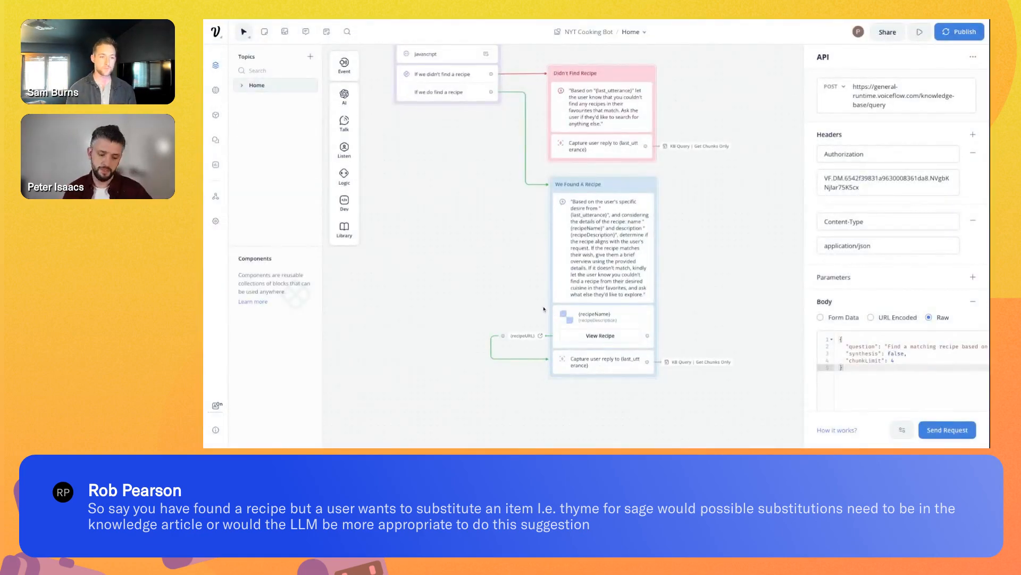